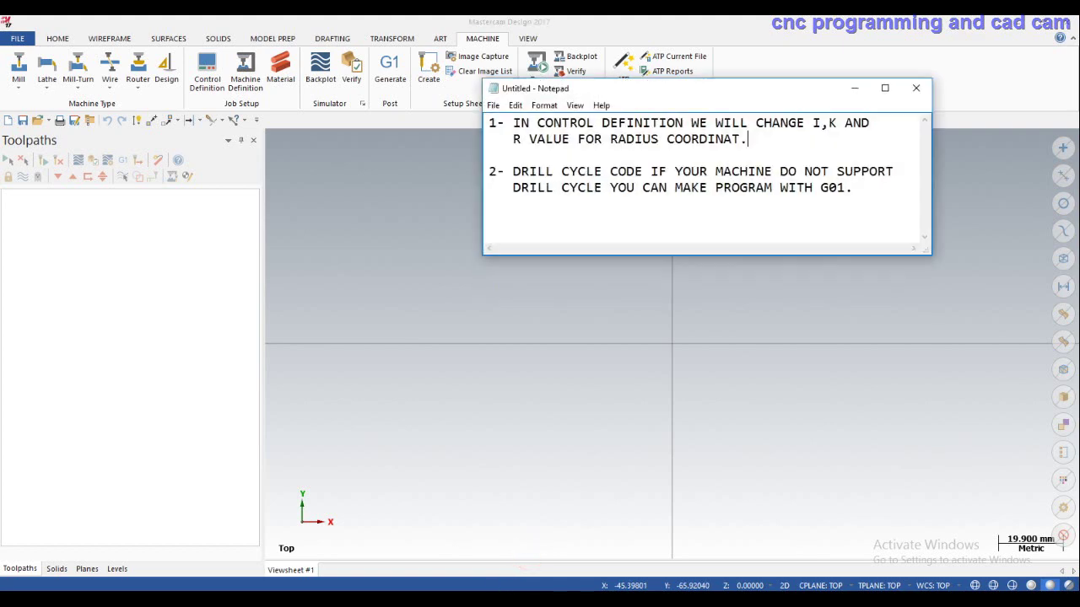
Centre the Notepad note window, then minimize it to reveal the Mastercam workspace.
{"action": "left_click_drag", "start_coordinate": [681, 89], "coordinate": [587, 220]}
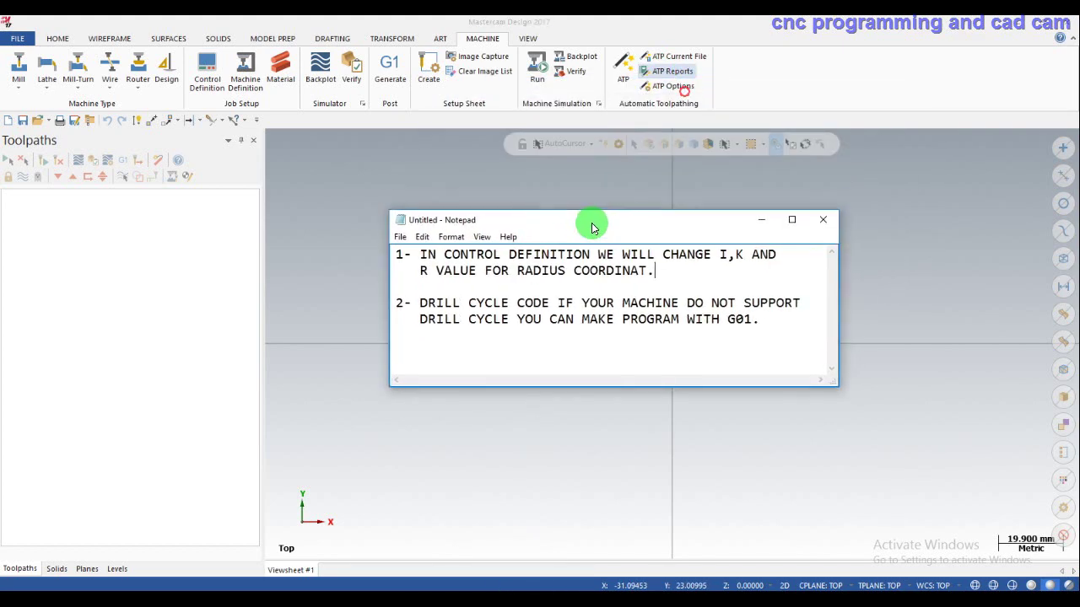
{"action": "left_click_drag", "start_coordinate": [662, 274], "coordinate": [383, 254]}
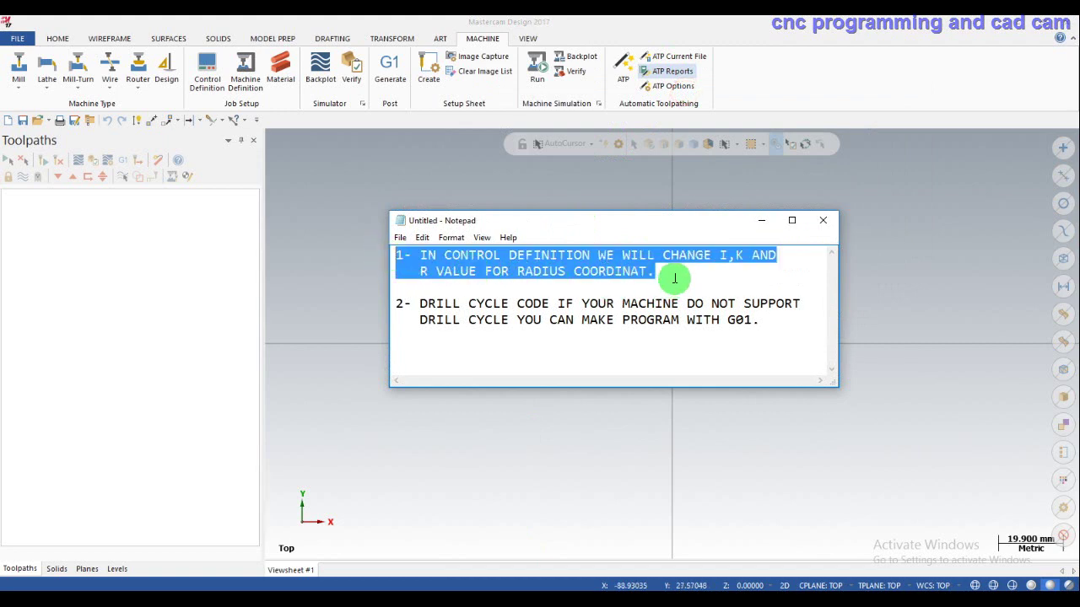
{"action": "left_click", "coordinate": [675, 277]}
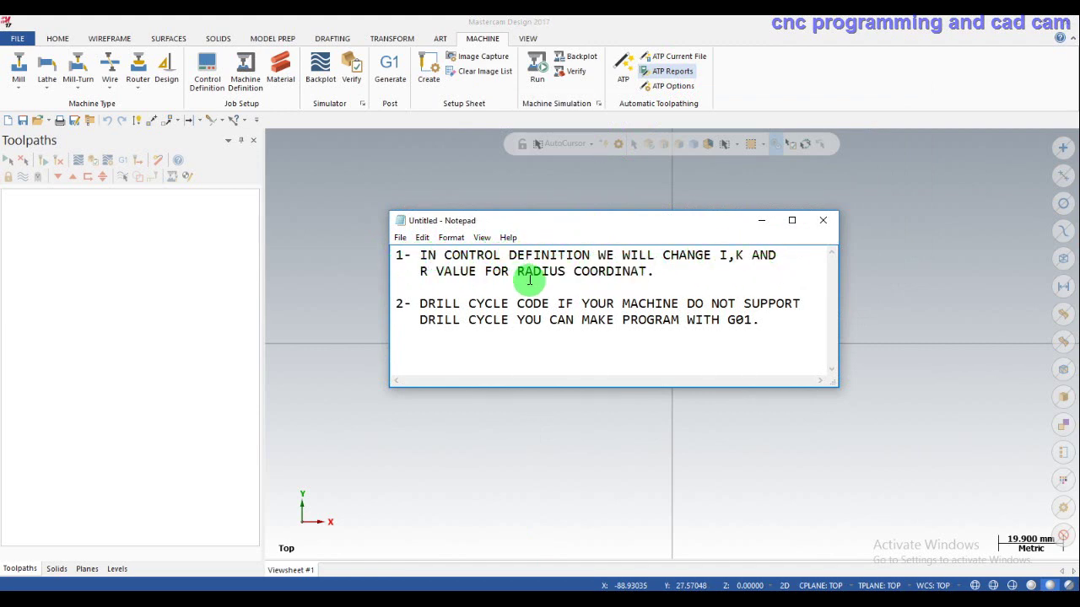
{"action": "left_click", "coordinate": [761, 221]}
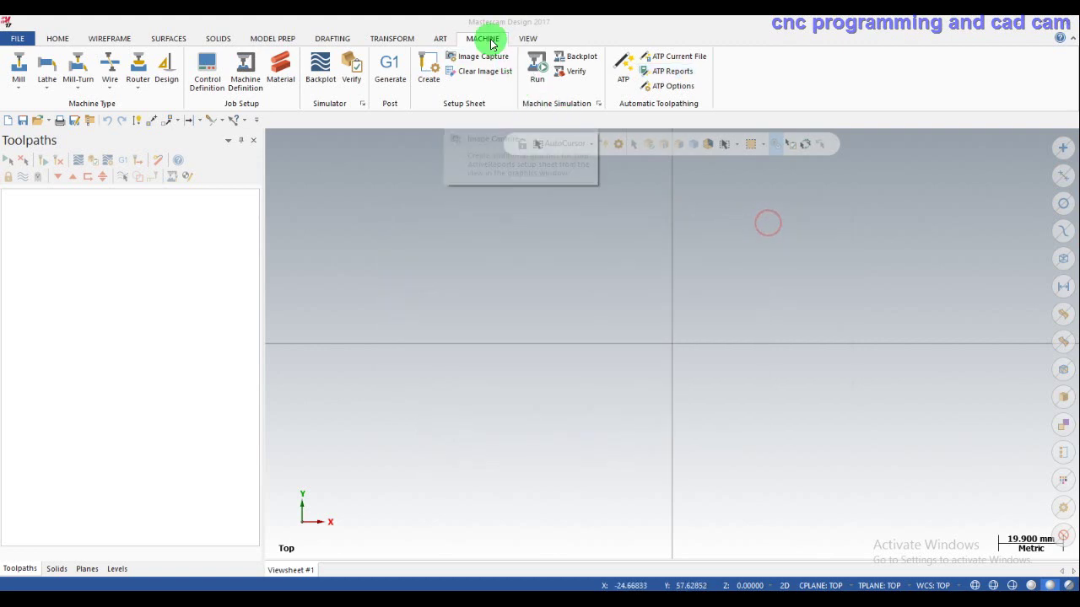
Load the default lathe machine and draw a 50 mm vertical line up from the origin.
{"action": "left_click", "coordinate": [49, 87]}
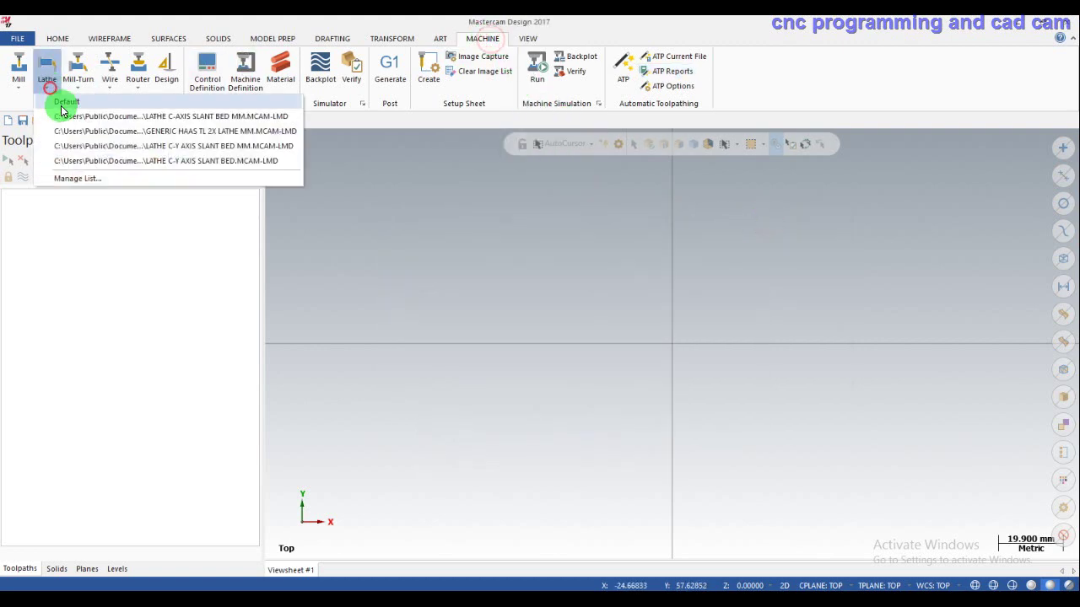
{"action": "left_click", "coordinate": [65, 102]}
{"action": "left_click", "coordinate": [123, 42]}
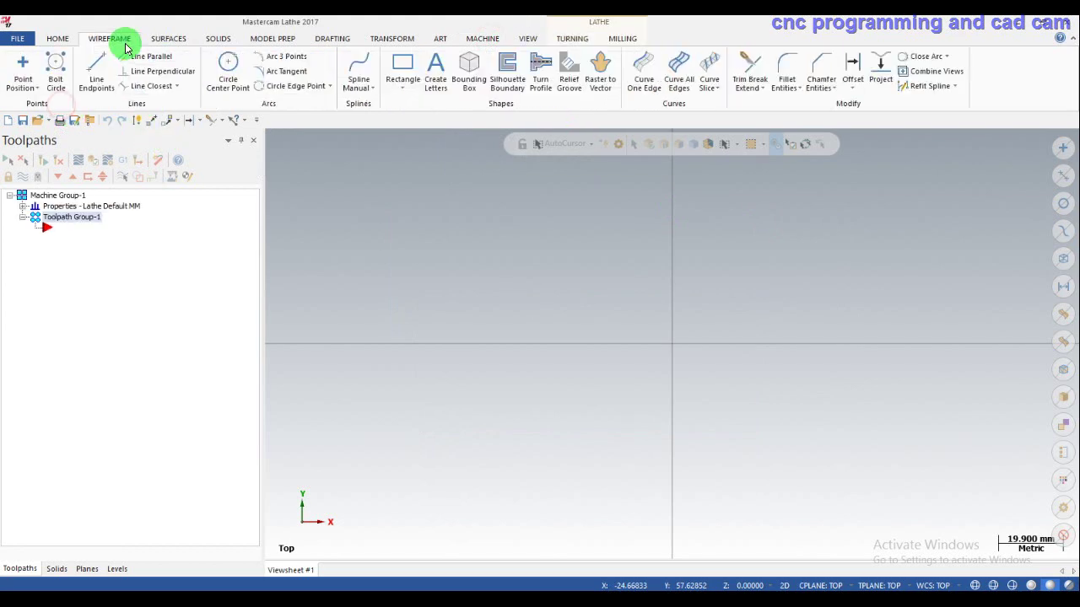
{"action": "left_click", "coordinate": [96, 71]}
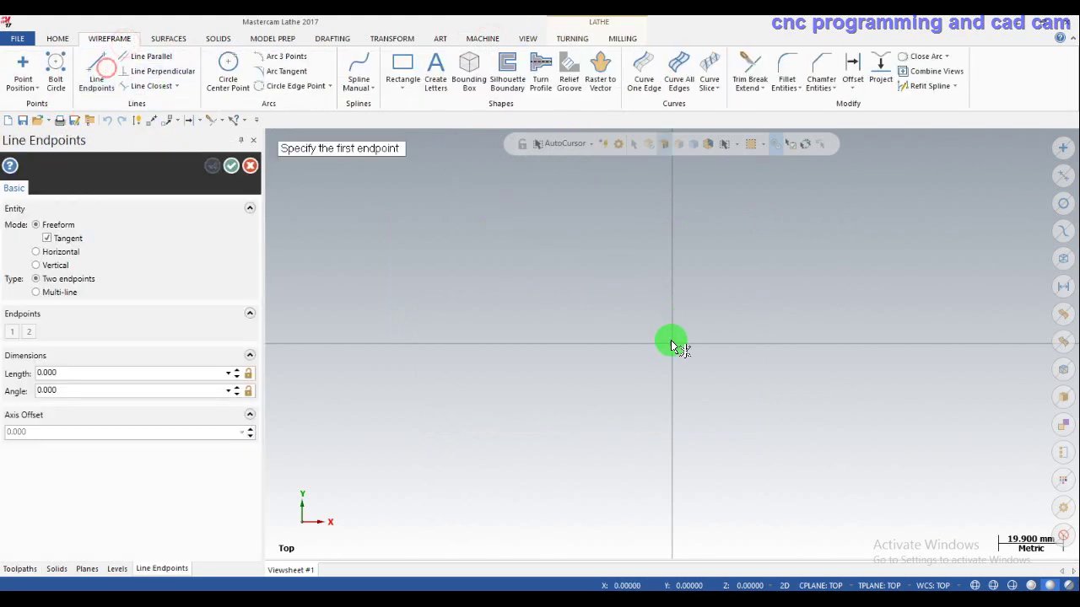
{"action": "left_click", "coordinate": [671, 342]}
{"action": "left_click", "coordinate": [672, 240]}
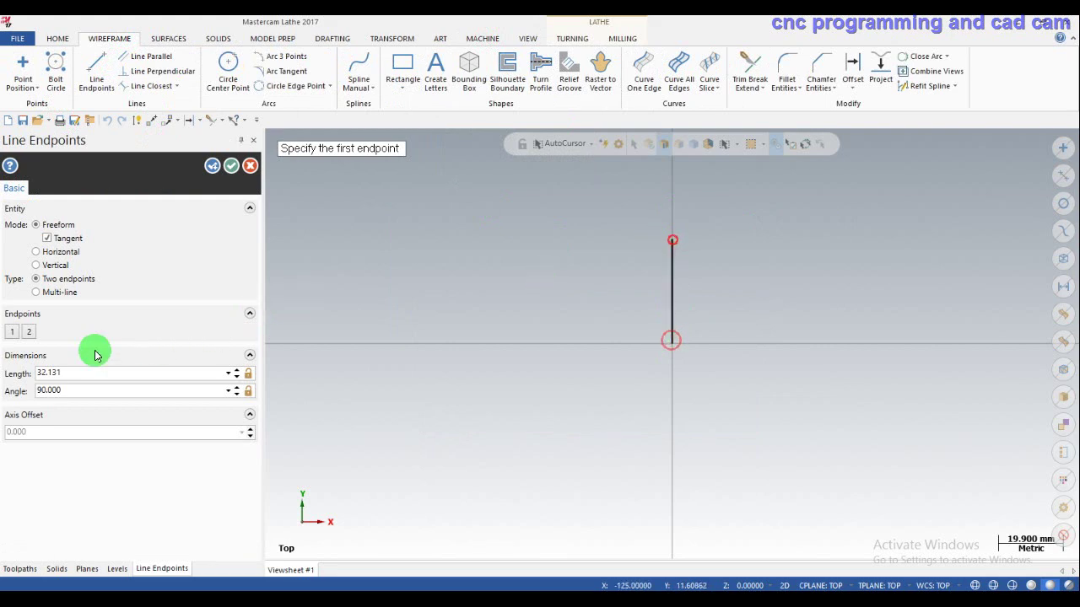
{"action": "type", "text": "5"}
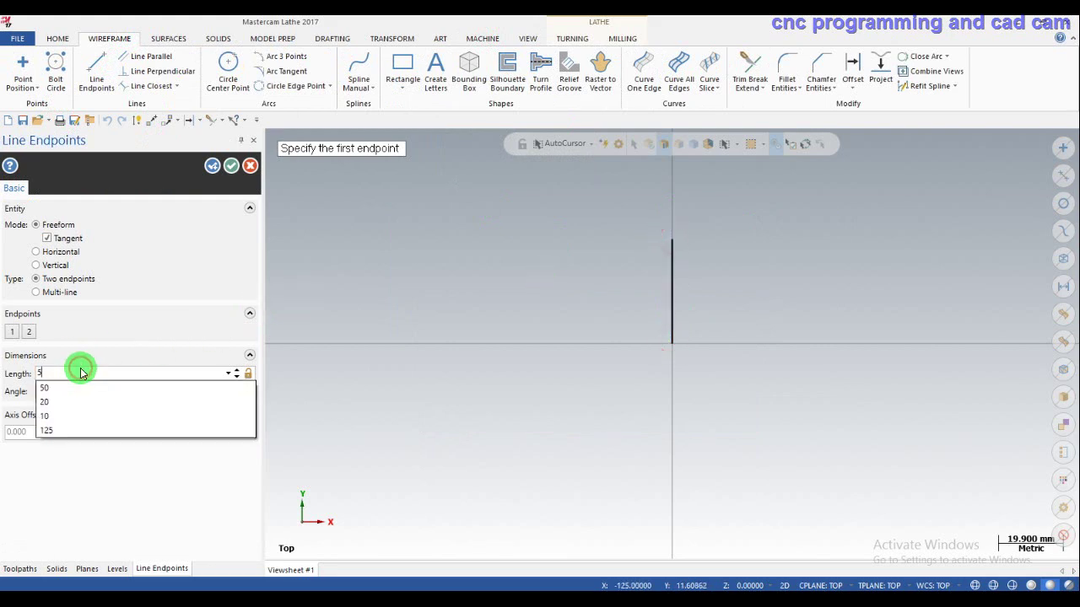
{"action": "type", "text": "0"}
{"action": "key", "text": "Return"}
Draw a 50 mm line left, a 30 mm upward step, and a top line further left.
{"action": "scroll", "coordinate": [646, 513], "scroll_direction": "down", "scroll_amount": 2}
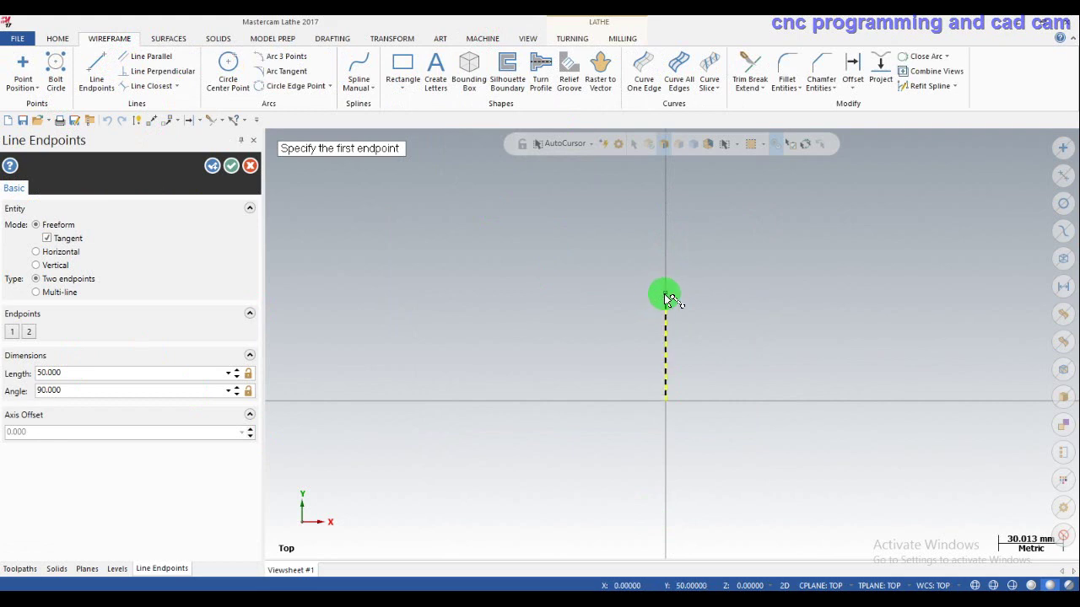
{"action": "left_click", "coordinate": [665, 296]}
{"action": "left_click", "coordinate": [551, 294]}
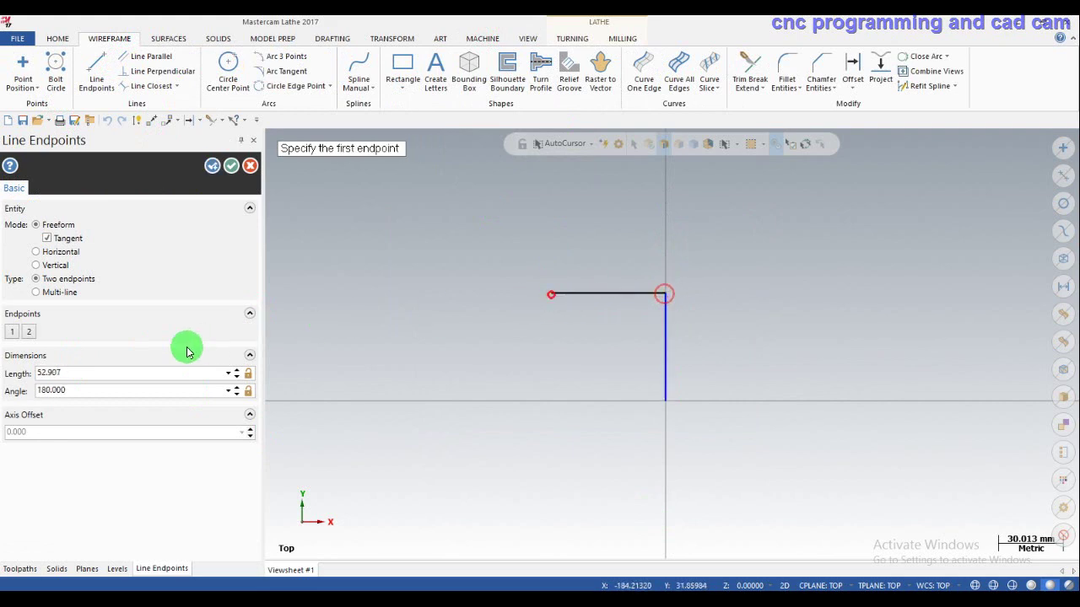
{"action": "type", "text": "5"}
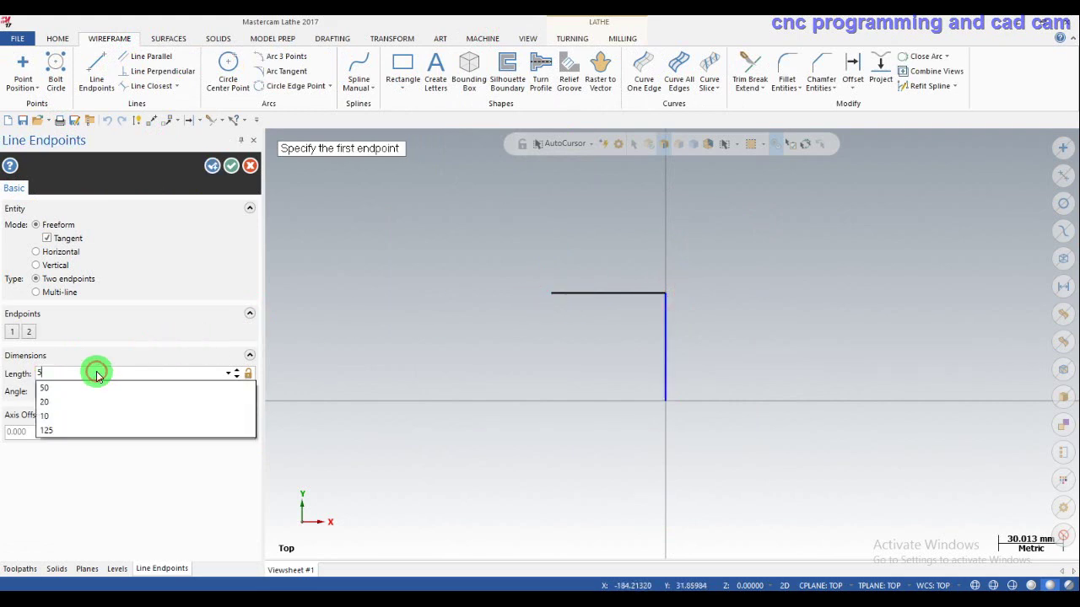
{"action": "type", "text": "0"}
{"action": "key", "text": "Return"}
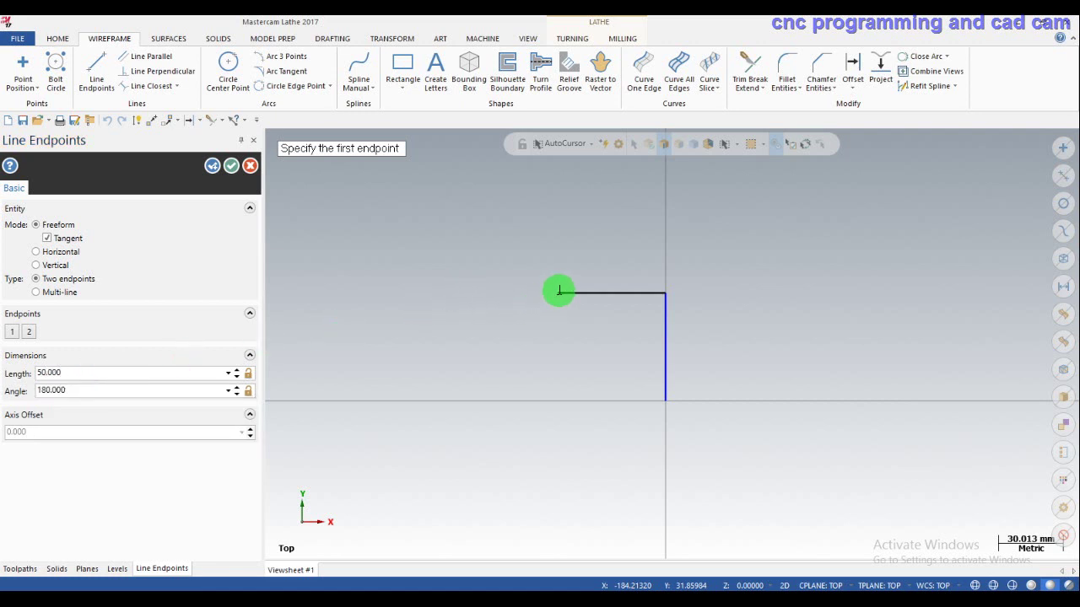
{"action": "scroll", "coordinate": [598, 364], "scroll_direction": "down", "scroll_amount": 1}
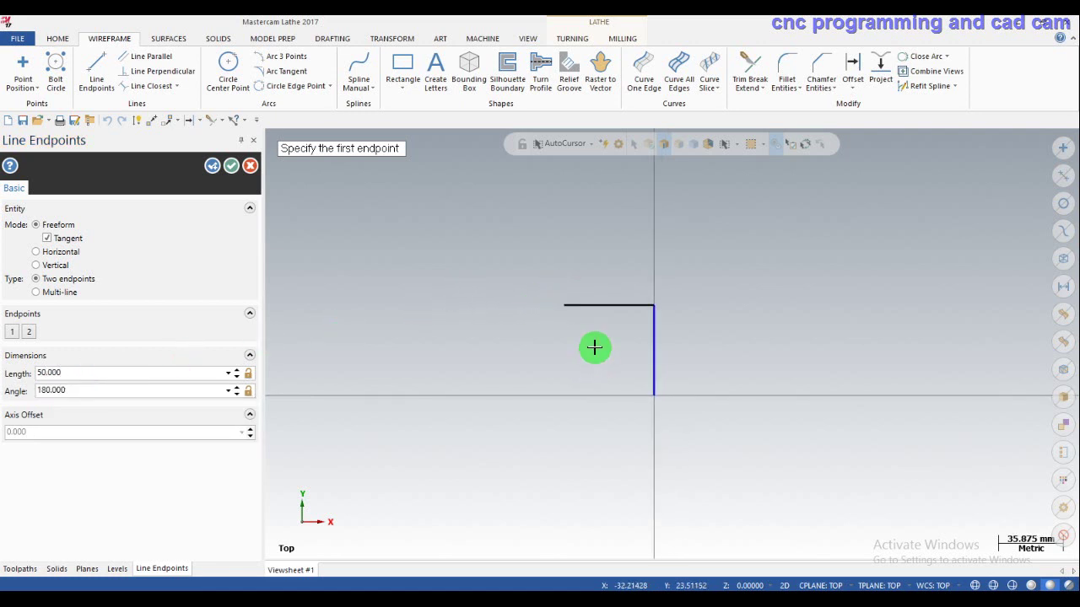
{"action": "left_click", "coordinate": [565, 306]}
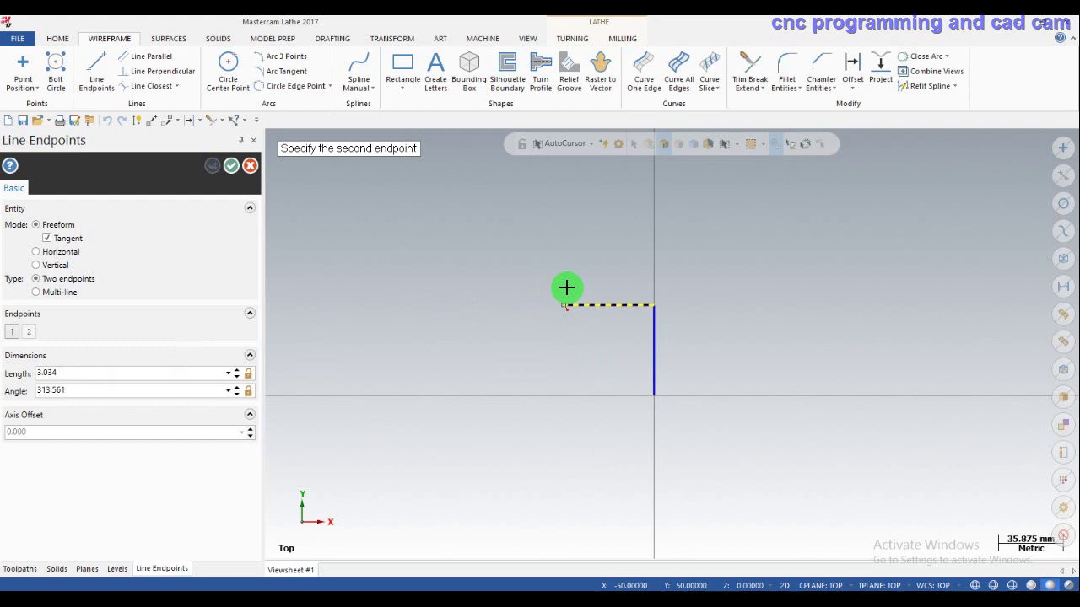
{"action": "left_click", "coordinate": [567, 244]}
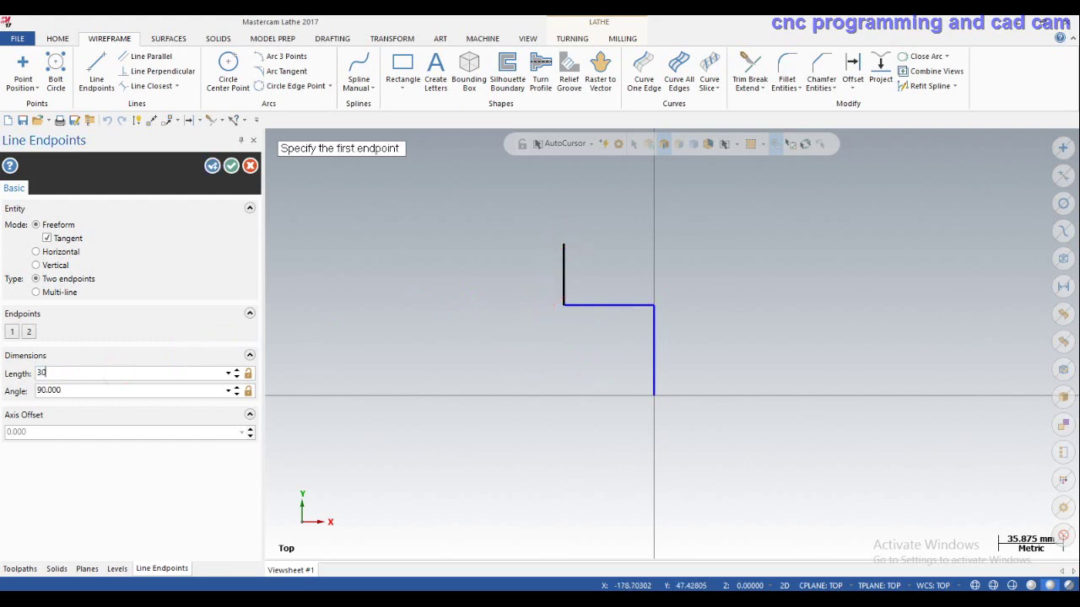
{"action": "left_click", "coordinate": [559, 253]}
{"action": "left_click", "coordinate": [425, 253]}
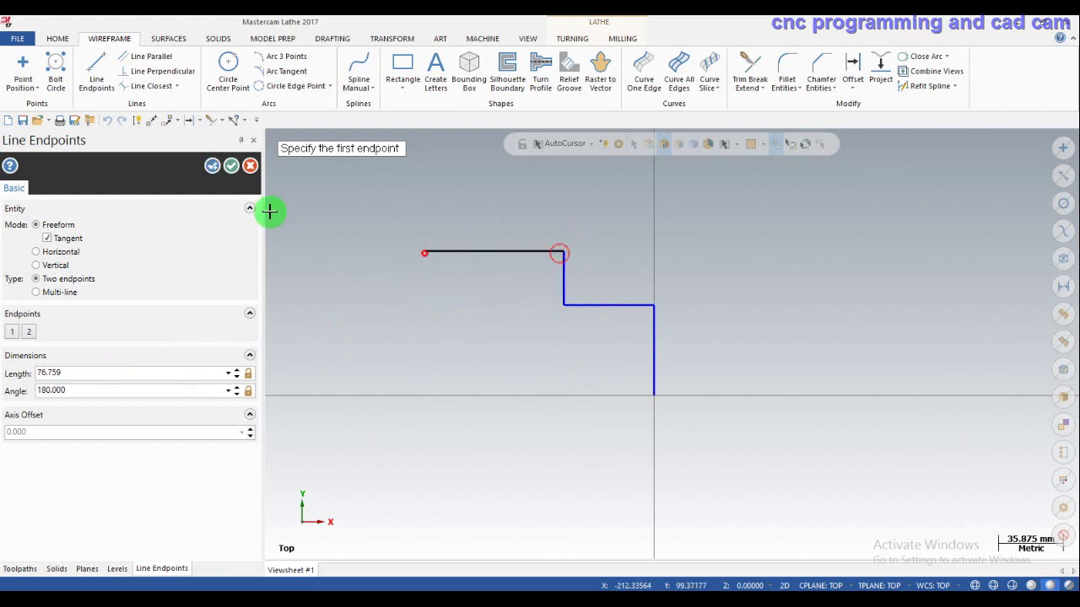
{"action": "left_click", "coordinate": [231, 166]}
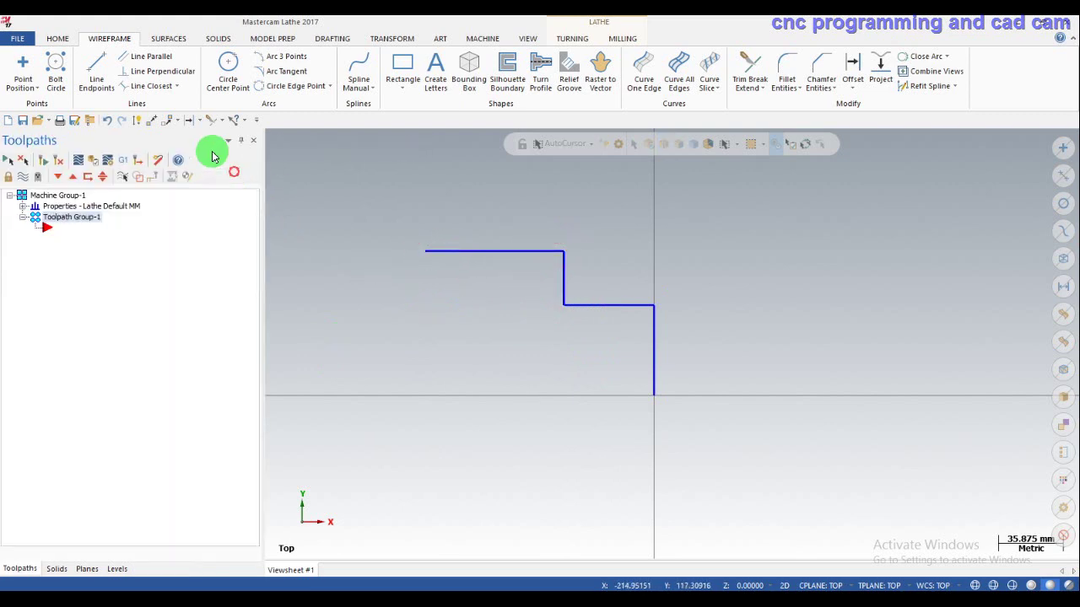
Draw a horizontal axis line left from the origin and select the three upper profile lines.
{"action": "left_click", "coordinate": [96, 71]}
{"action": "left_click", "coordinate": [654, 393]}
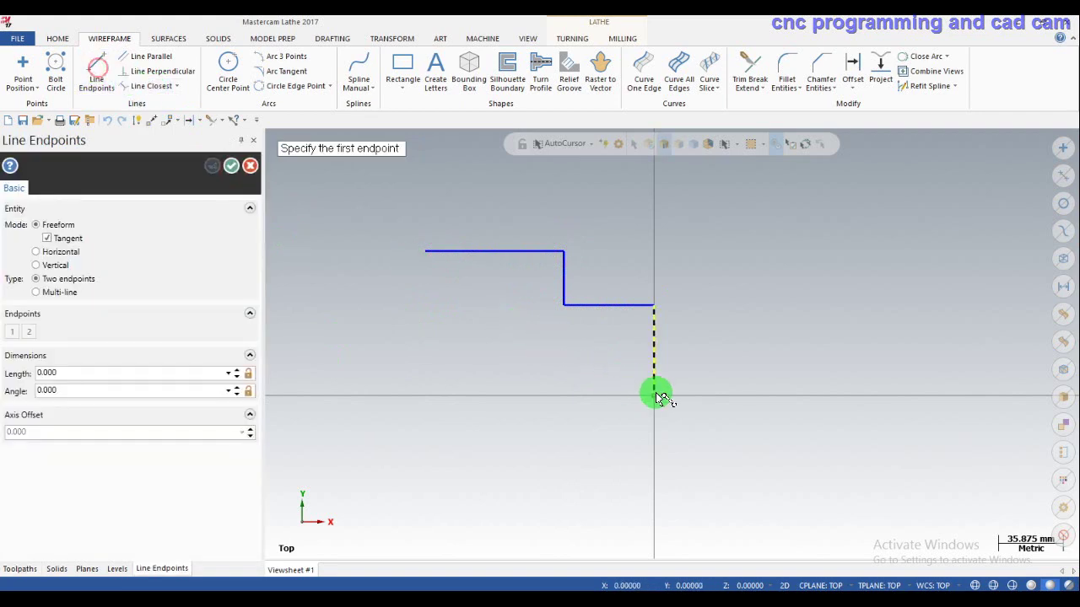
{"action": "left_click", "coordinate": [348, 393]}
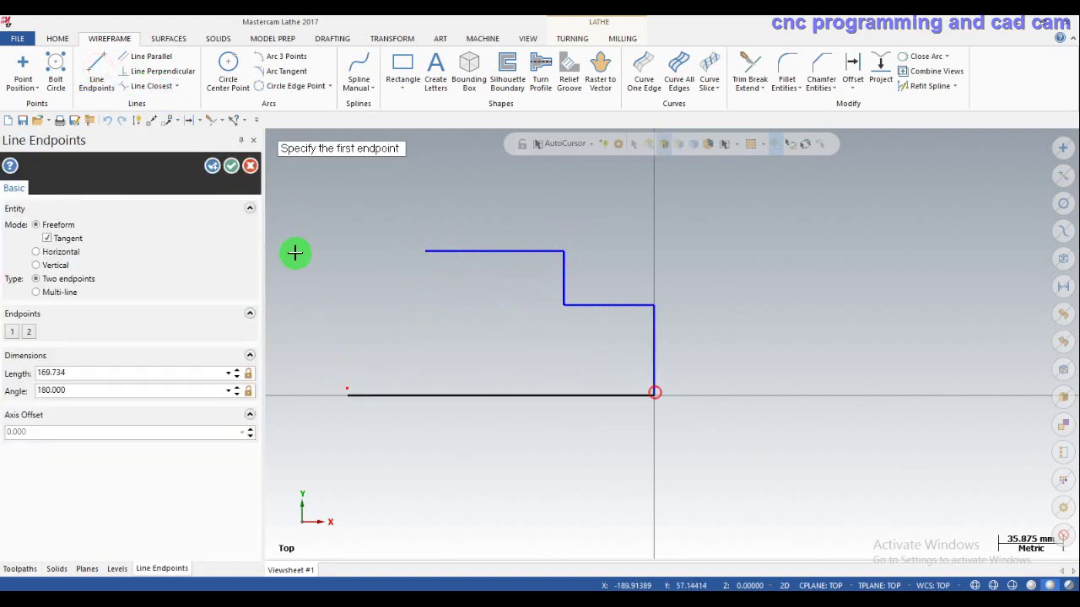
{"action": "left_click", "coordinate": [231, 166]}
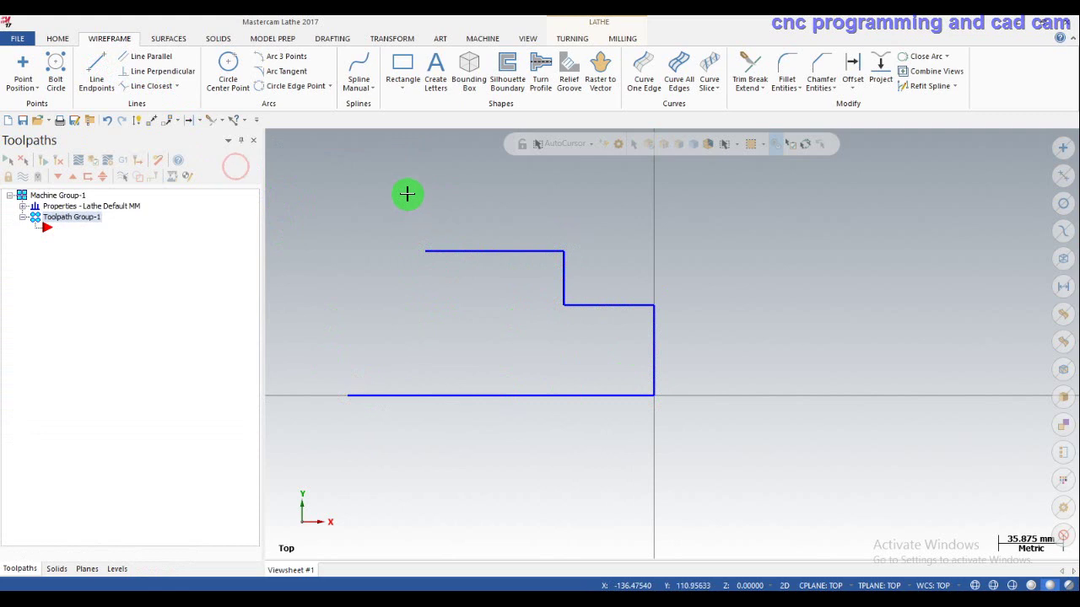
{"action": "left_click_drag", "start_coordinate": [406, 194], "coordinate": [703, 443]}
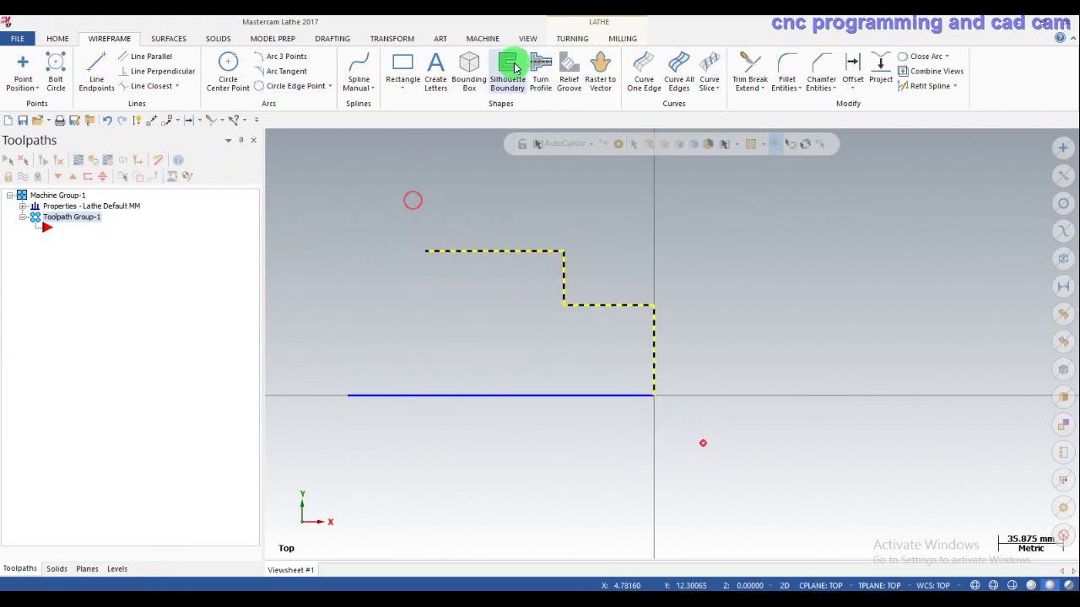
Mirror the upper profile about the axis line.
{"action": "left_click", "coordinate": [380, 42]}
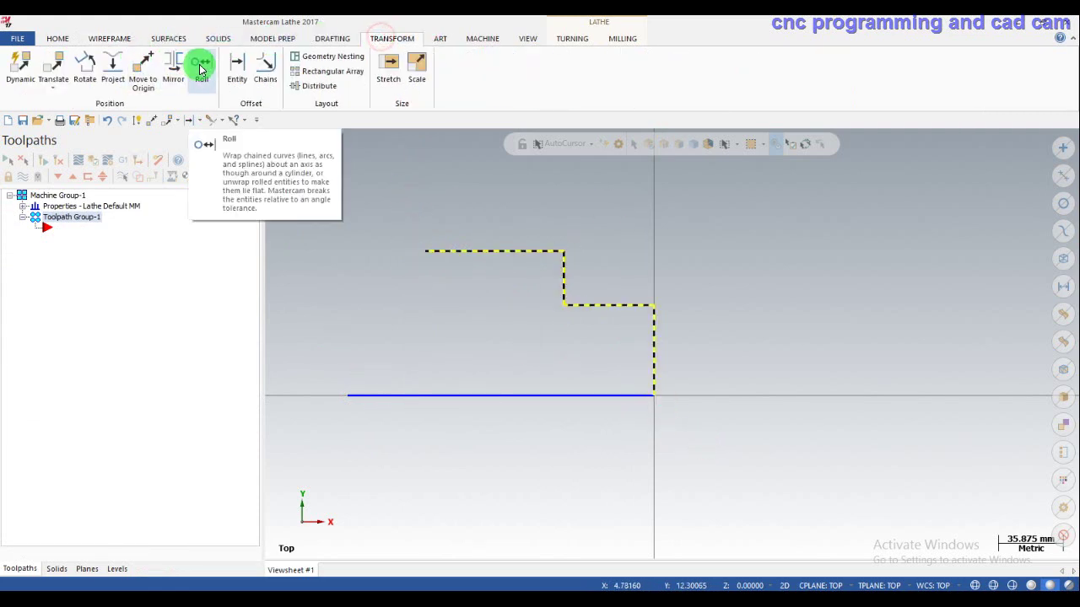
{"action": "left_click", "coordinate": [174, 64]}
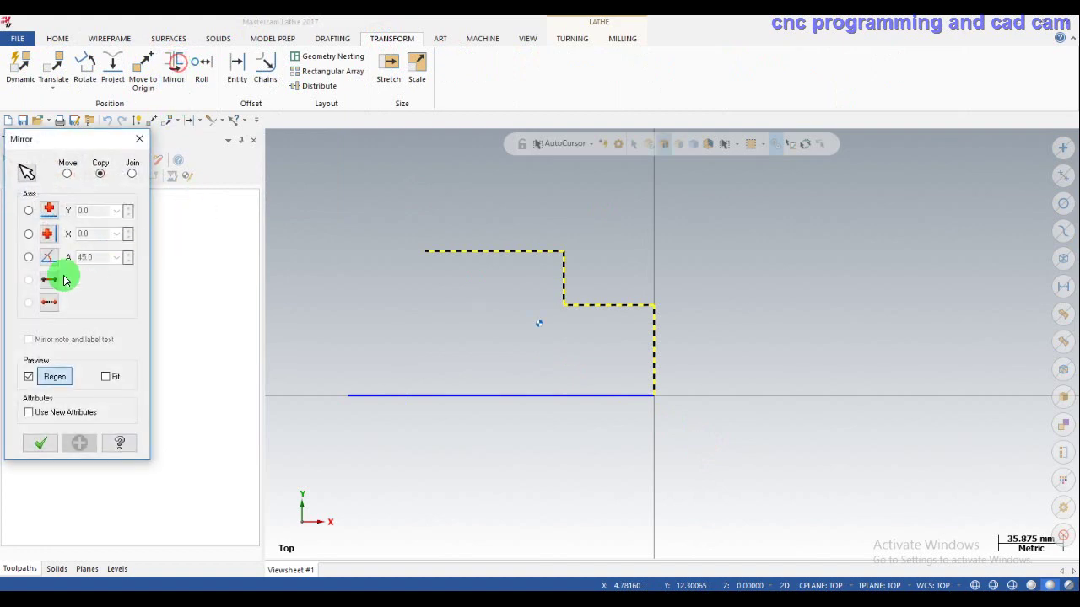
{"action": "left_click", "coordinate": [44, 279]}
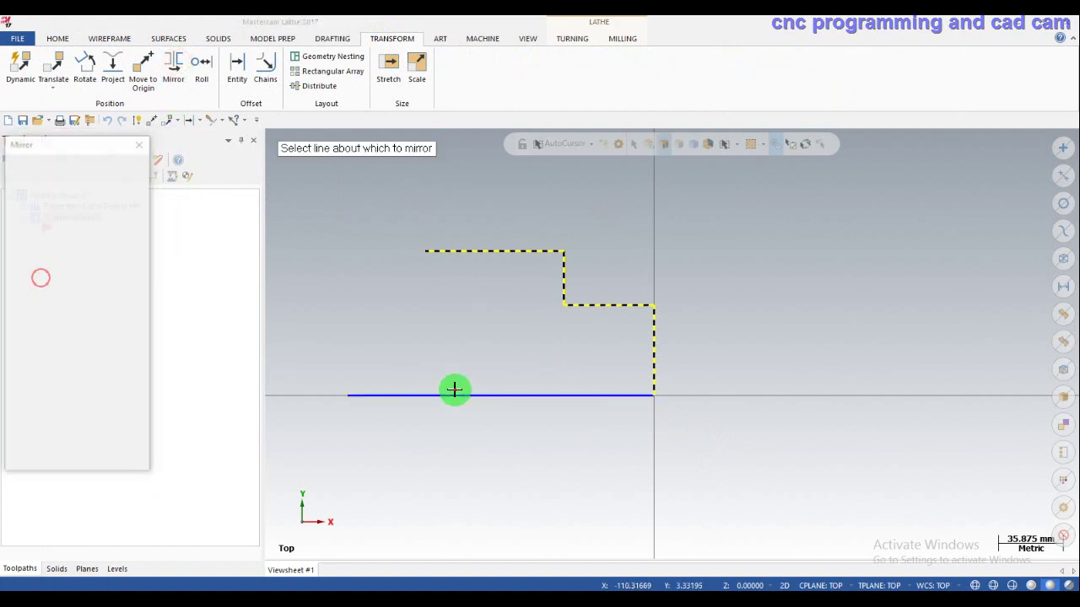
{"action": "left_click", "coordinate": [454, 393]}
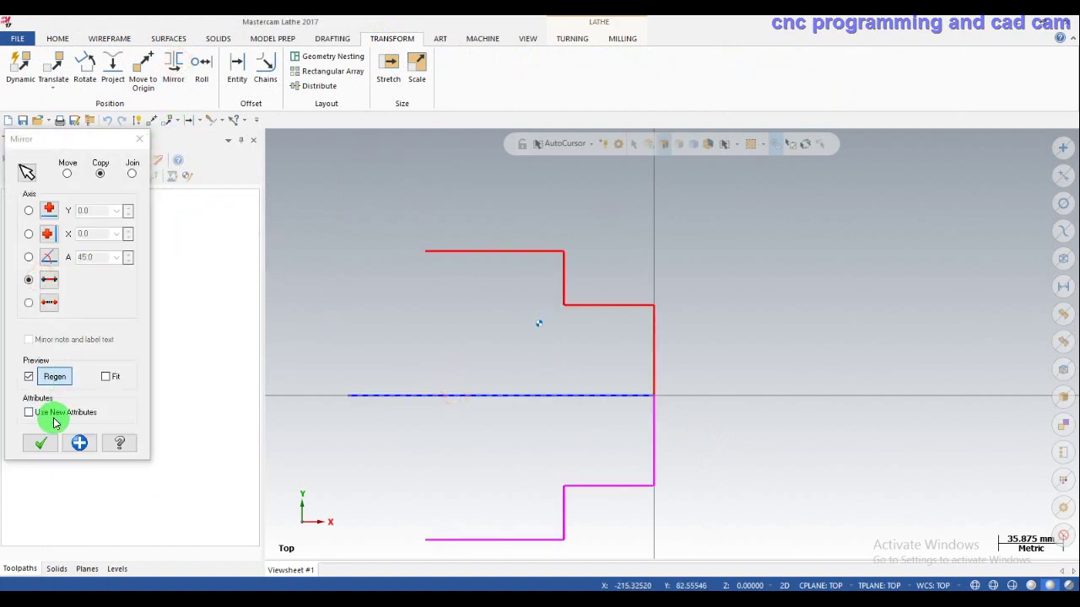
{"action": "left_click", "coordinate": [50, 449]}
{"action": "scroll", "coordinate": [482, 397], "scroll_direction": "down", "scroll_amount": 1}
{"action": "scroll", "coordinate": [482, 393], "scroll_direction": "up", "scroll_amount": 1}
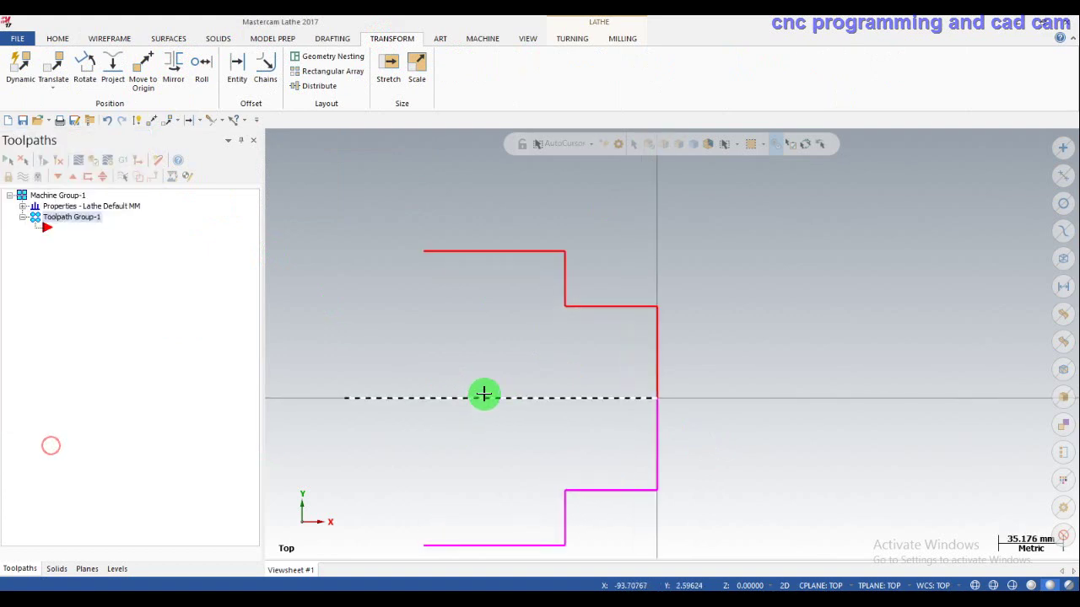
{"action": "right_click", "coordinate": [352, 196]}
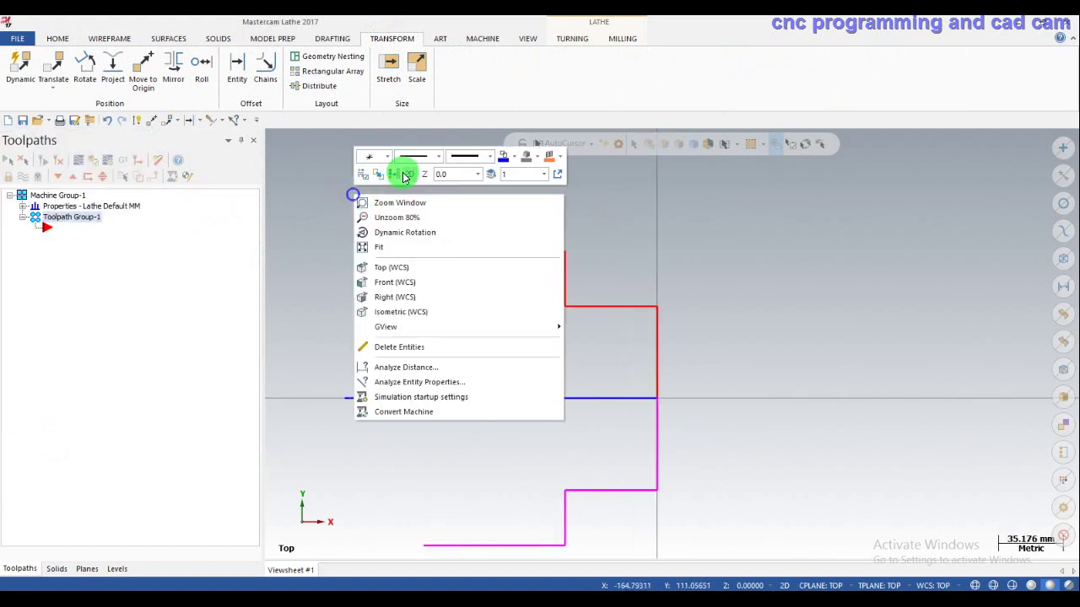
{"action": "left_click", "coordinate": [403, 177]}
{"action": "left_click", "coordinate": [367, 231]}
Round the step corners of both profile halves with 10 mm fillets.
{"action": "left_click", "coordinate": [129, 38]}
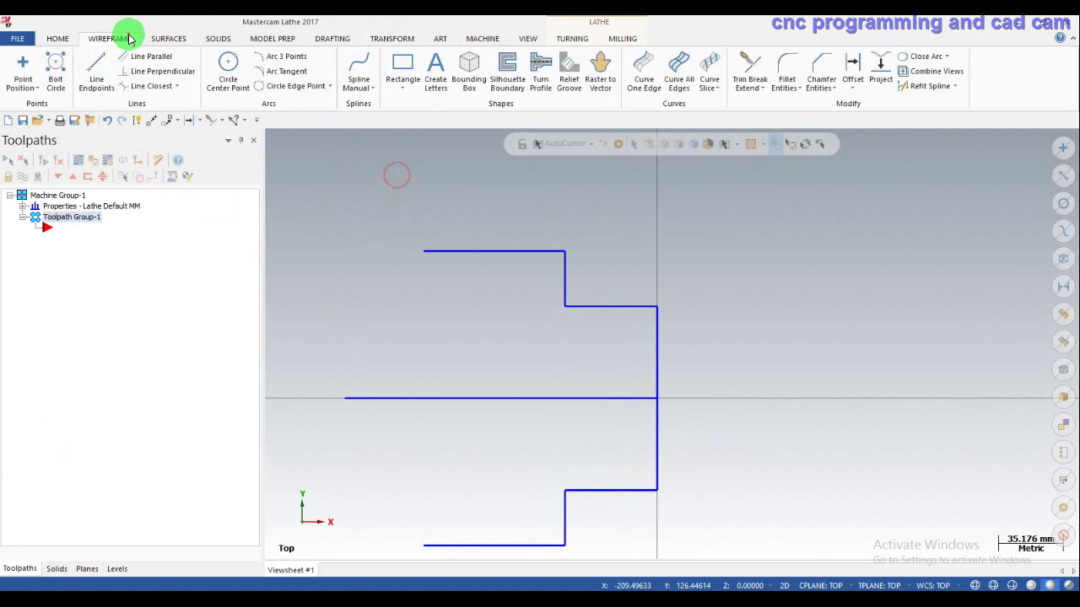
{"action": "left_click", "coordinate": [791, 60]}
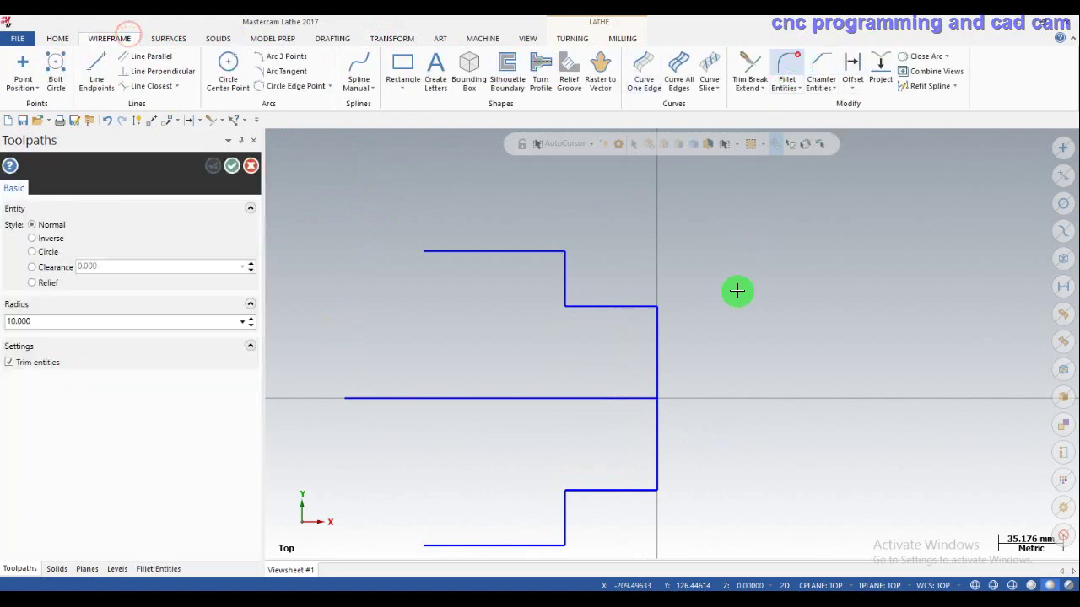
{"action": "left_click", "coordinate": [659, 324]}
{"action": "left_click", "coordinate": [643, 307]}
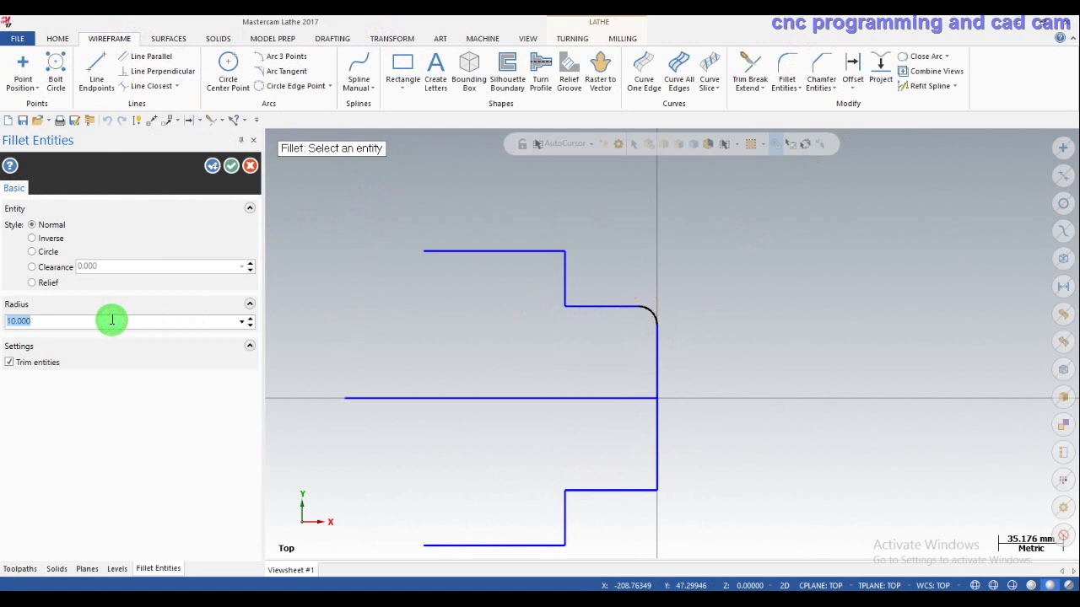
{"action": "left_click", "coordinate": [579, 305]}
{"action": "left_click", "coordinate": [532, 251]}
{"action": "left_click", "coordinate": [568, 278]}
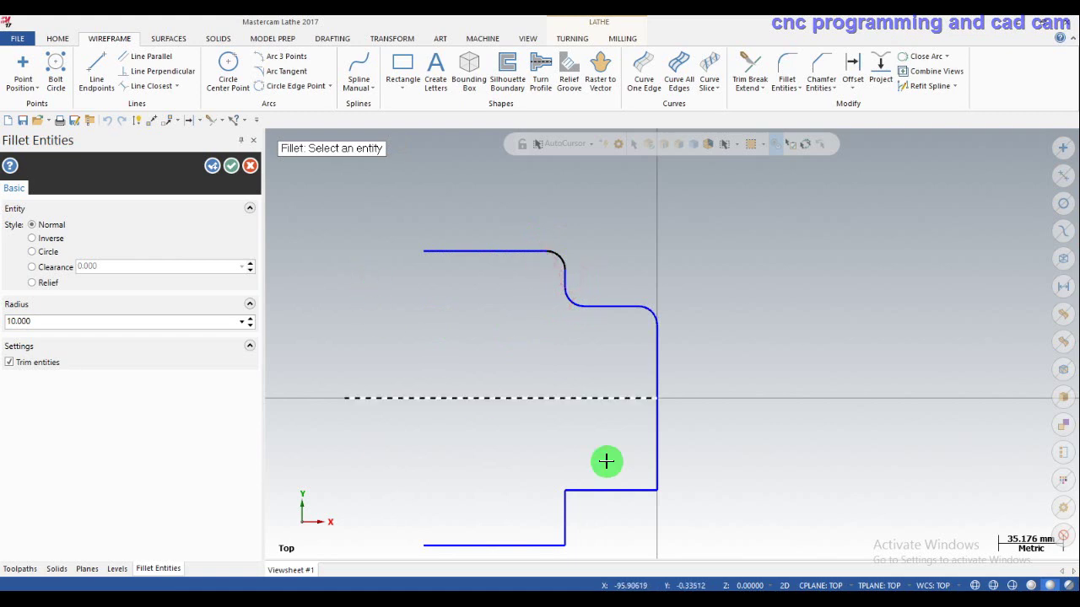
{"action": "left_click", "coordinate": [626, 489]}
{"action": "left_click", "coordinate": [655, 452]}
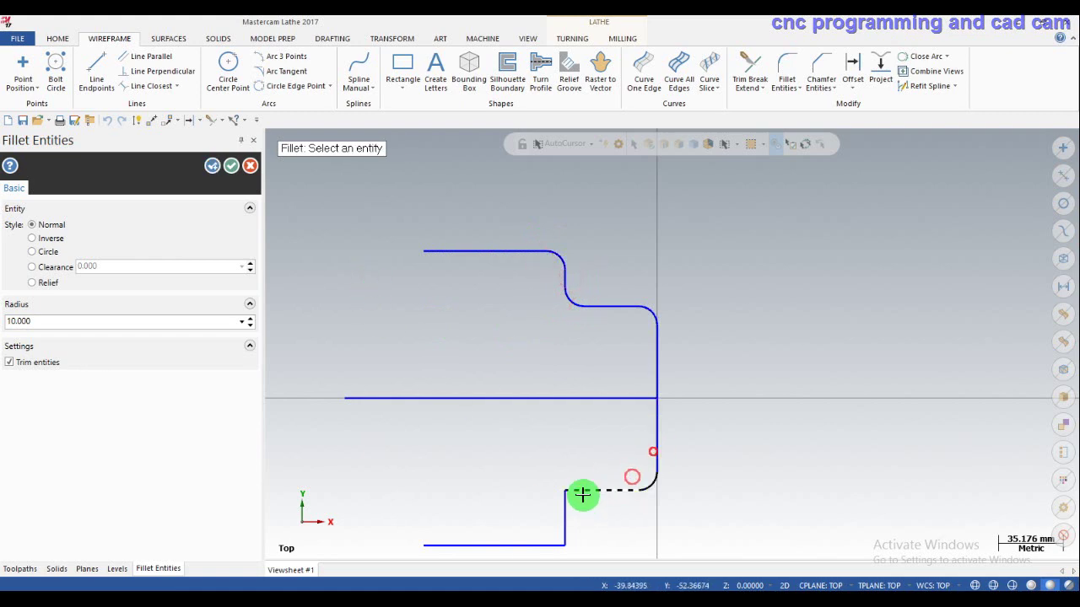
{"action": "left_click", "coordinate": [568, 507]}
{"action": "left_click", "coordinate": [517, 536]}
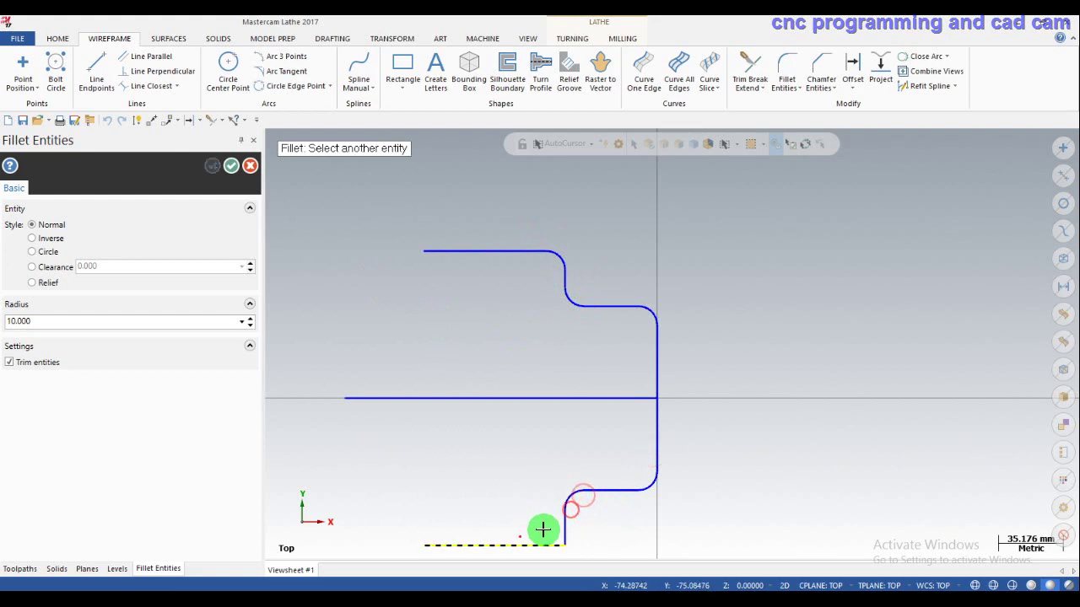
{"action": "left_click", "coordinate": [563, 522]}
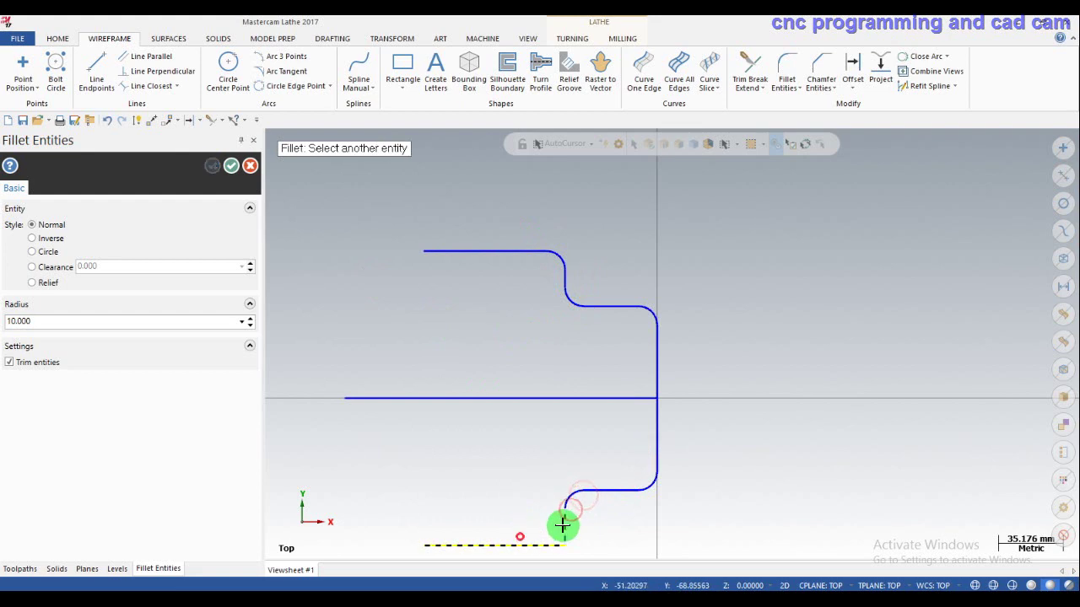
{"action": "left_click", "coordinate": [231, 165]}
Close the profile's left side with a 160 mm vertical line joining the top and bottom ends.
{"action": "scroll", "coordinate": [458, 231], "scroll_direction": "down", "scroll_amount": 1}
{"action": "scroll", "coordinate": [458, 231], "scroll_direction": "down", "scroll_amount": 1}
{"action": "scroll", "coordinate": [511, 375], "scroll_direction": "down", "scroll_amount": 1}
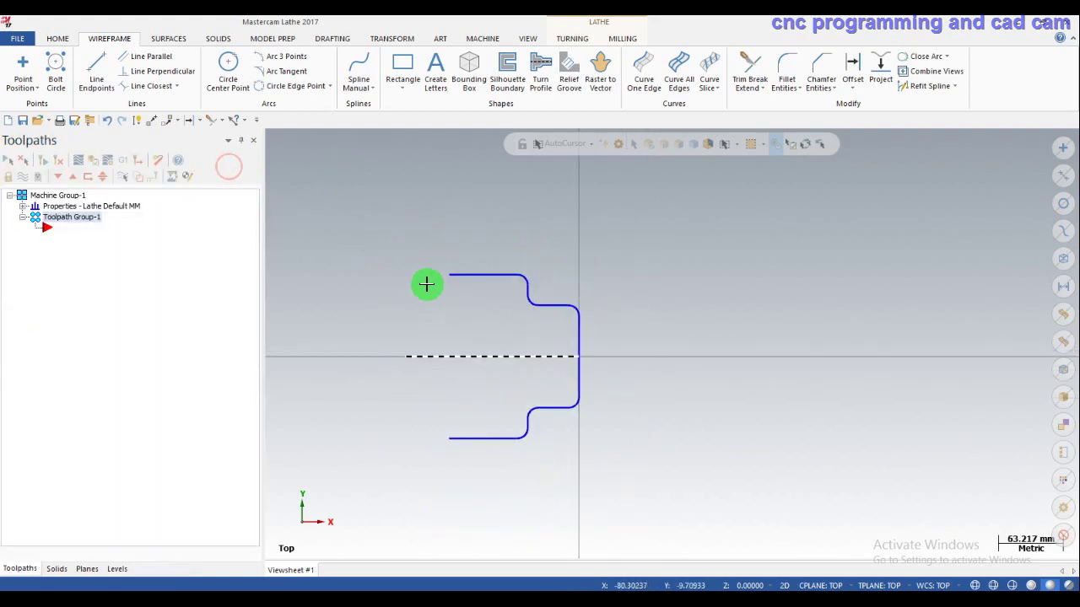
{"action": "scroll", "coordinate": [405, 190], "scroll_direction": "up", "scroll_amount": 1}
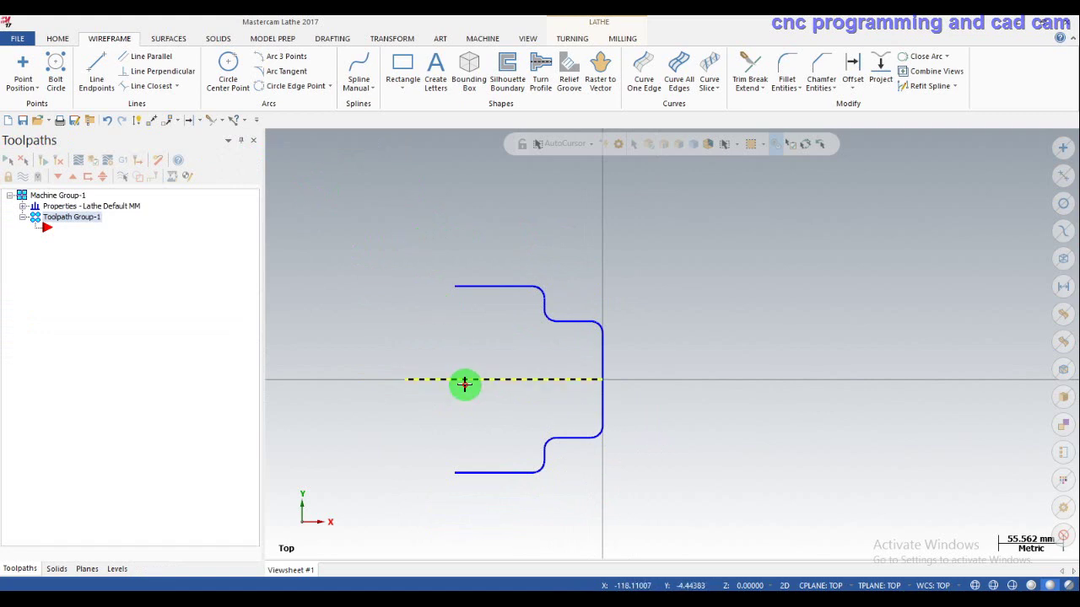
{"action": "scroll", "coordinate": [470, 371], "scroll_direction": "down", "scroll_amount": 1}
{"action": "scroll", "coordinate": [477, 304], "scroll_direction": "up", "scroll_amount": 1}
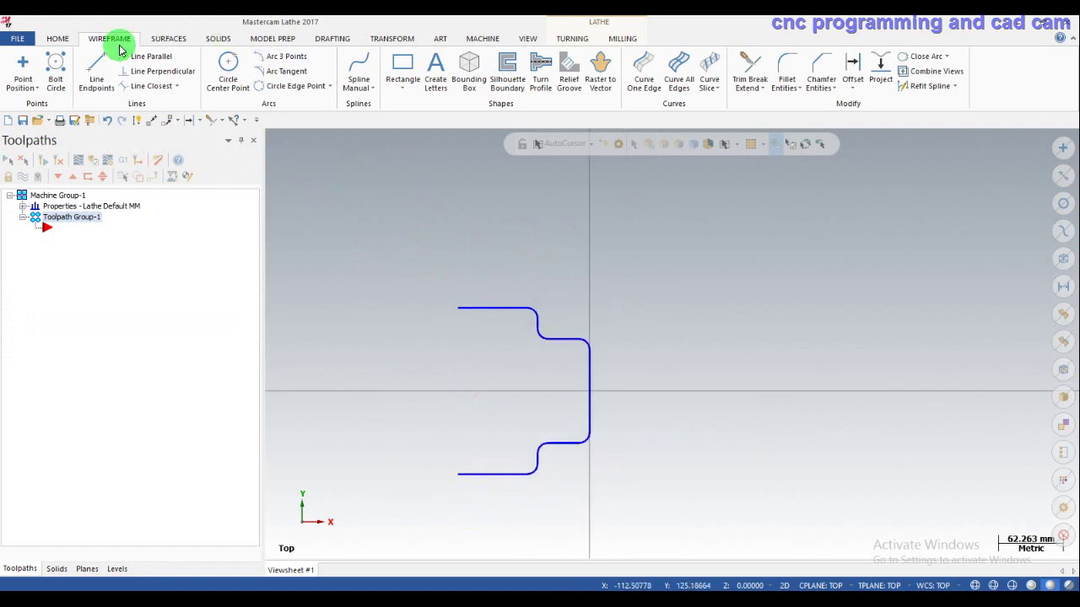
{"action": "left_click", "coordinate": [96, 65]}
{"action": "left_click", "coordinate": [457, 310]}
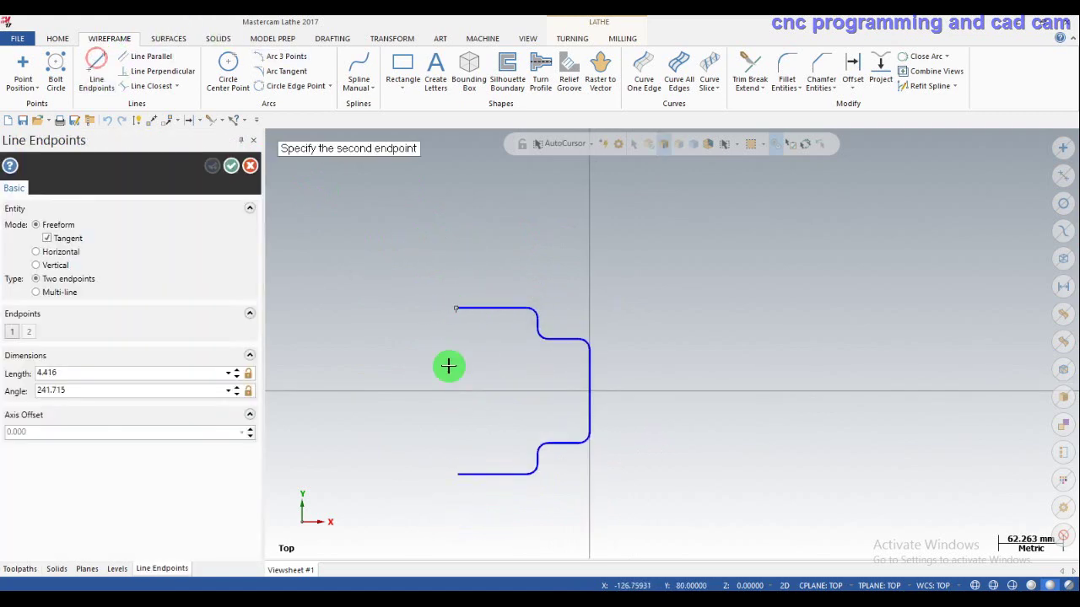
{"action": "left_click", "coordinate": [457, 474]}
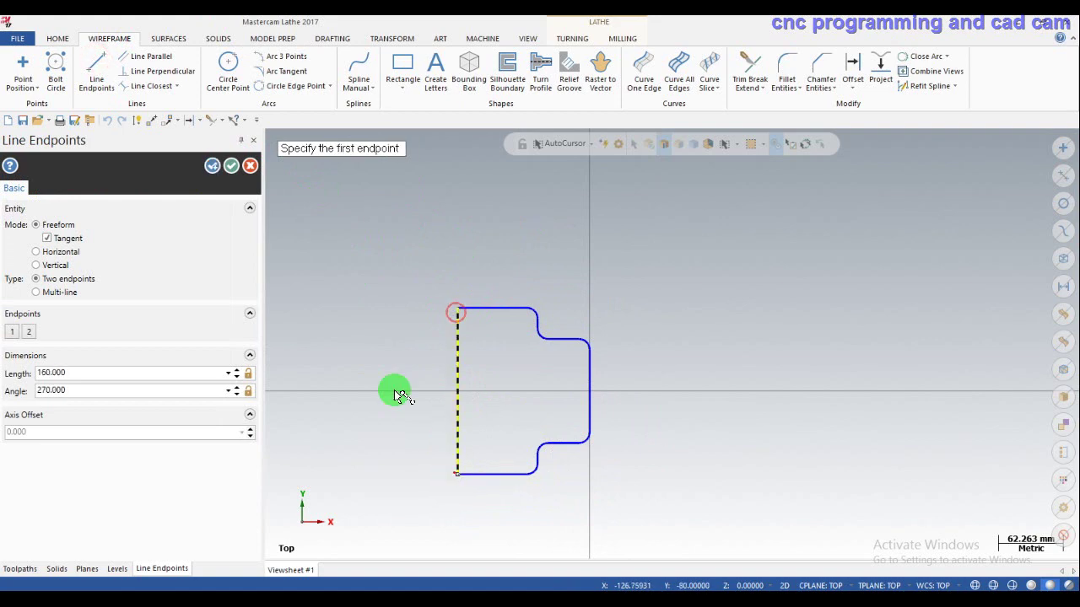
{"action": "left_click", "coordinate": [232, 168]}
{"action": "scroll", "coordinate": [441, 286], "scroll_direction": "up", "scroll_amount": 1}
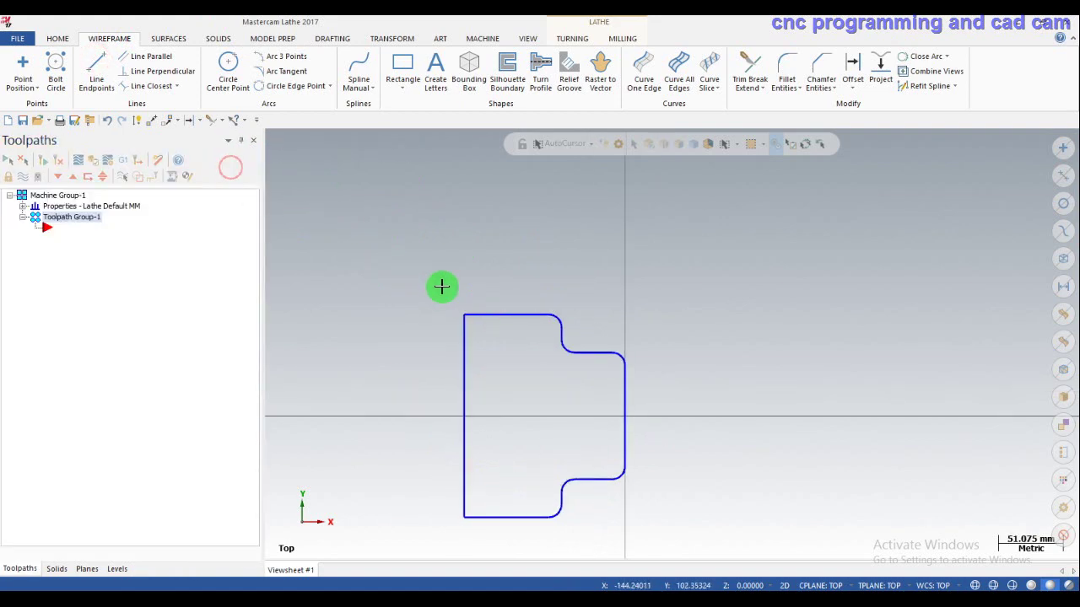
{"action": "left_click", "coordinate": [578, 38]}
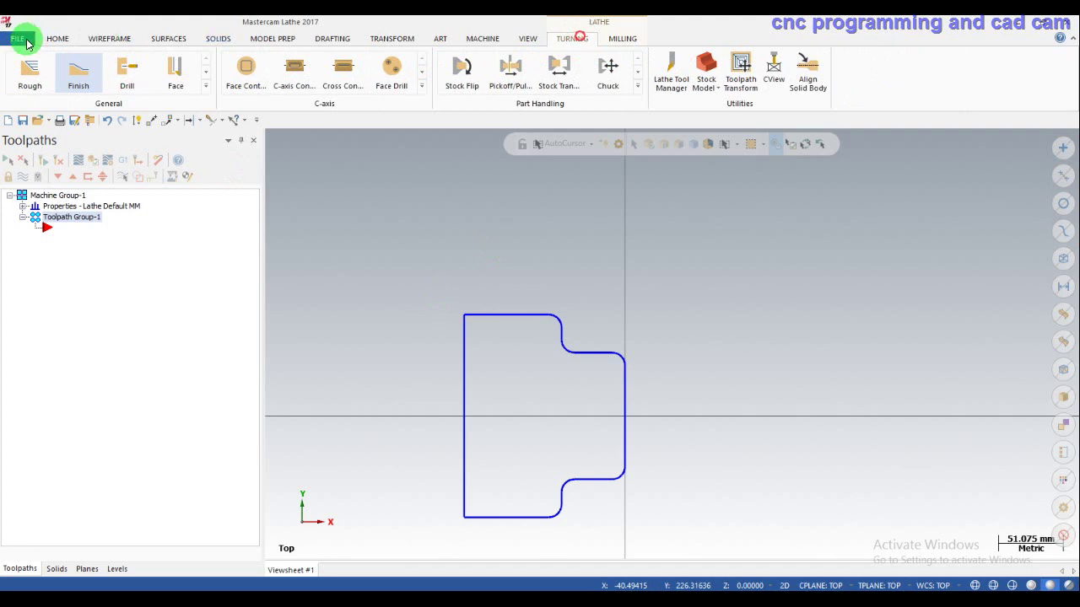
Create a Lathe Finish toolpath chained along the upper profile using tool T0101 OD Rough Right 80°.
{"action": "left_click", "coordinate": [93, 78]}
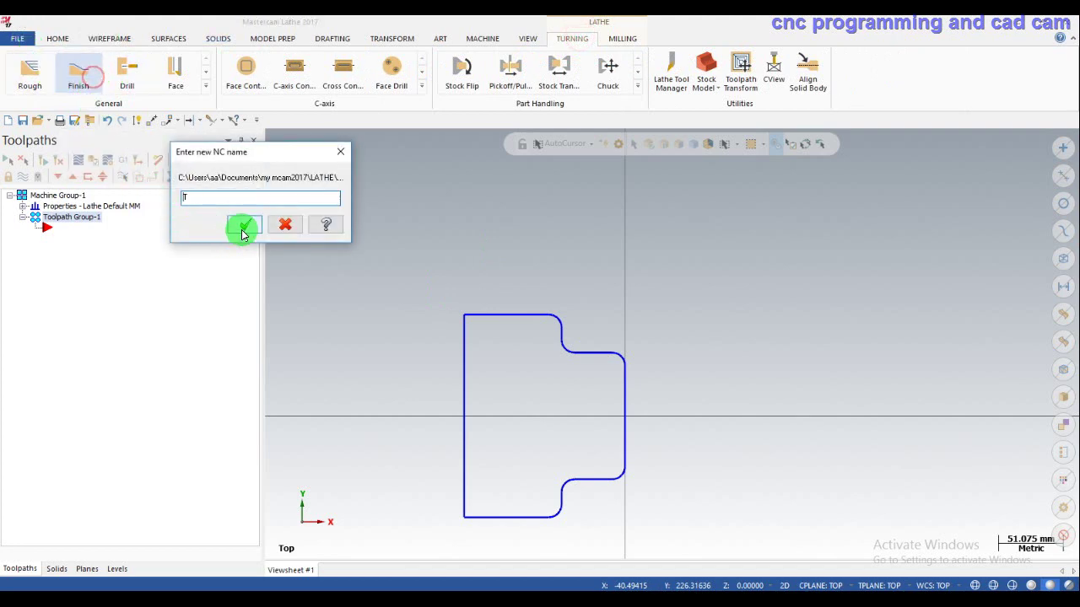
{"action": "left_click", "coordinate": [243, 226]}
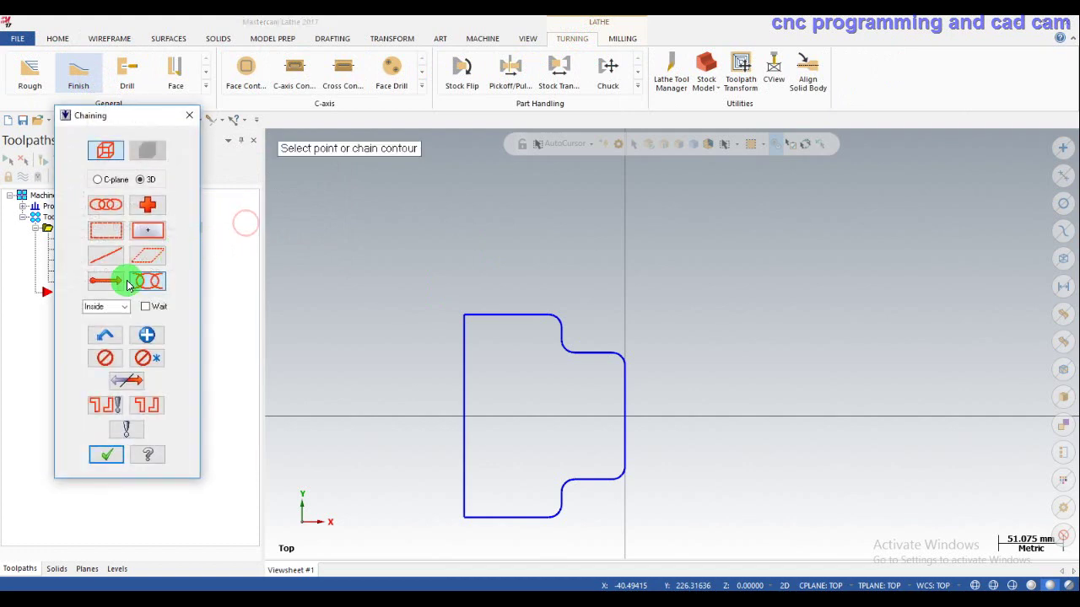
{"action": "scroll", "coordinate": [540, 386], "scroll_direction": "up", "scroll_amount": 2}
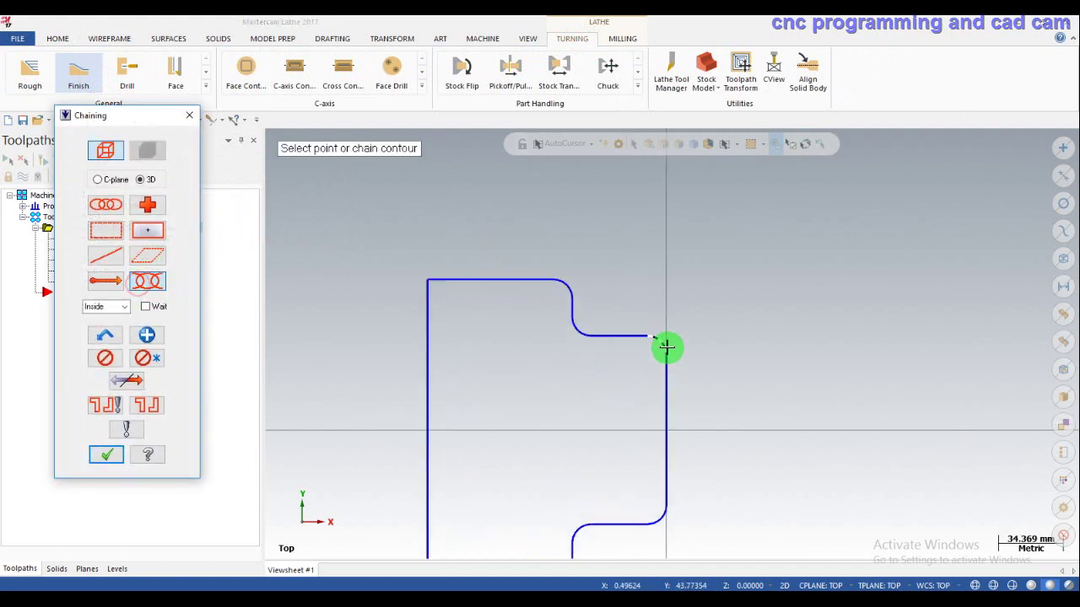
{"action": "left_click", "coordinate": [647, 338]}
{"action": "left_click", "coordinate": [508, 275]}
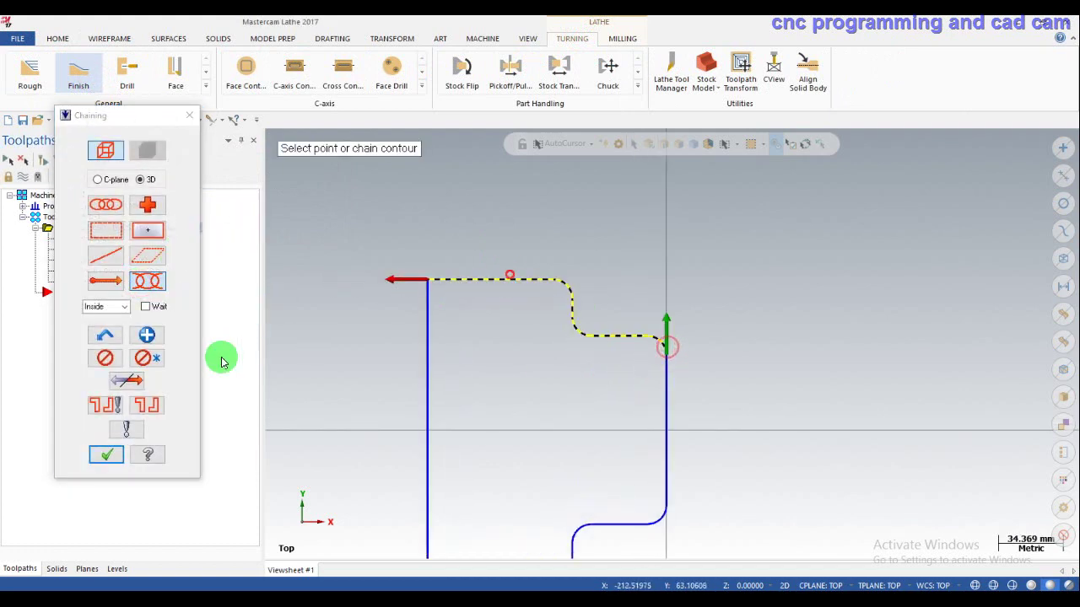
{"action": "left_click", "coordinate": [110, 453]}
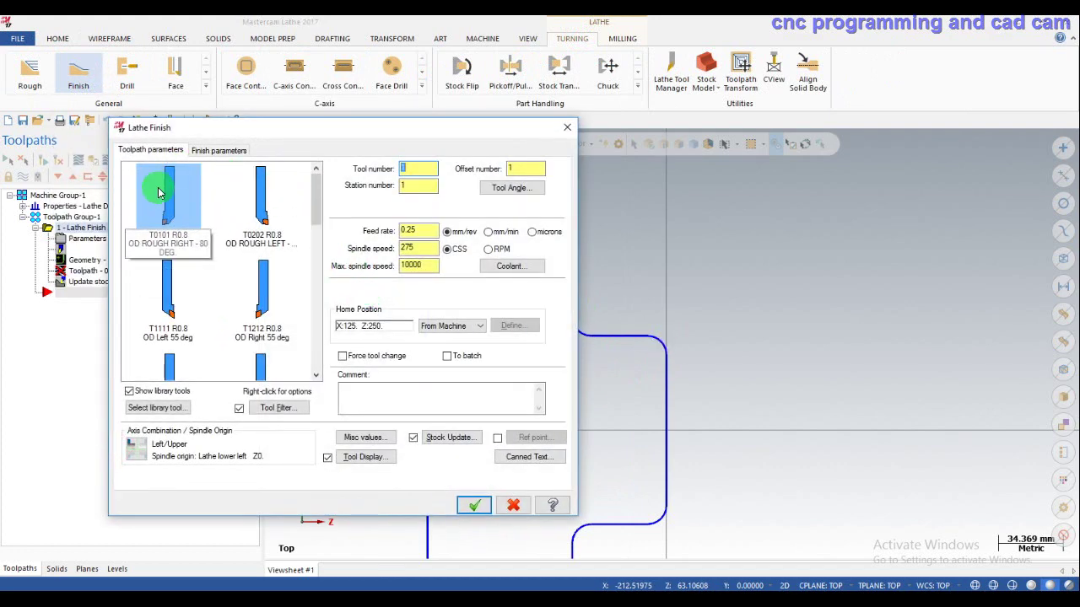
{"action": "left_click", "coordinate": [212, 151]}
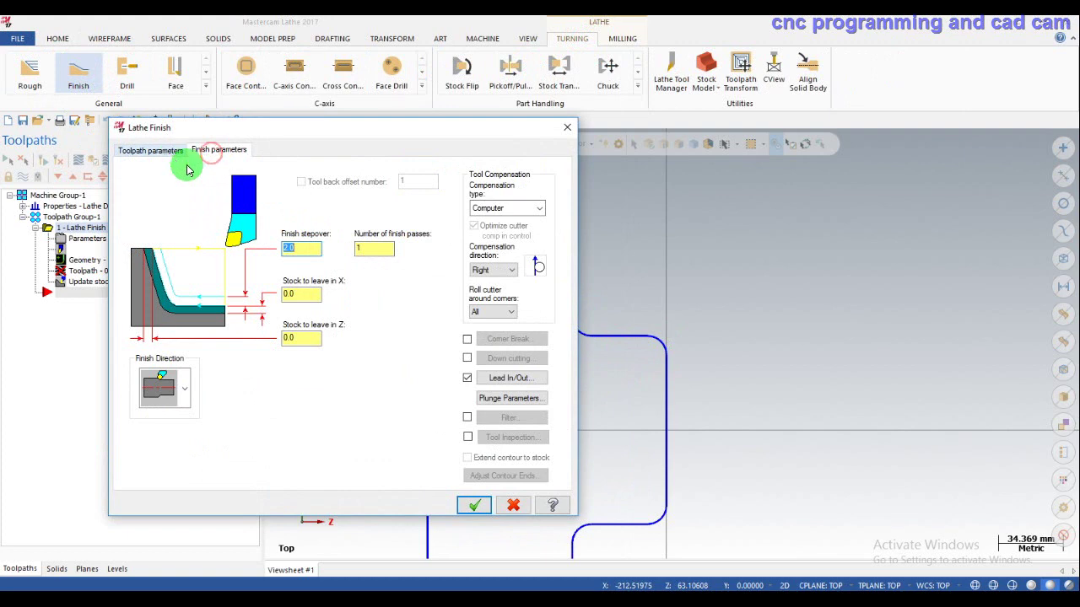
{"action": "left_click", "coordinate": [474, 506]}
{"action": "scroll", "coordinate": [673, 304], "scroll_direction": "up", "scroll_amount": 1}
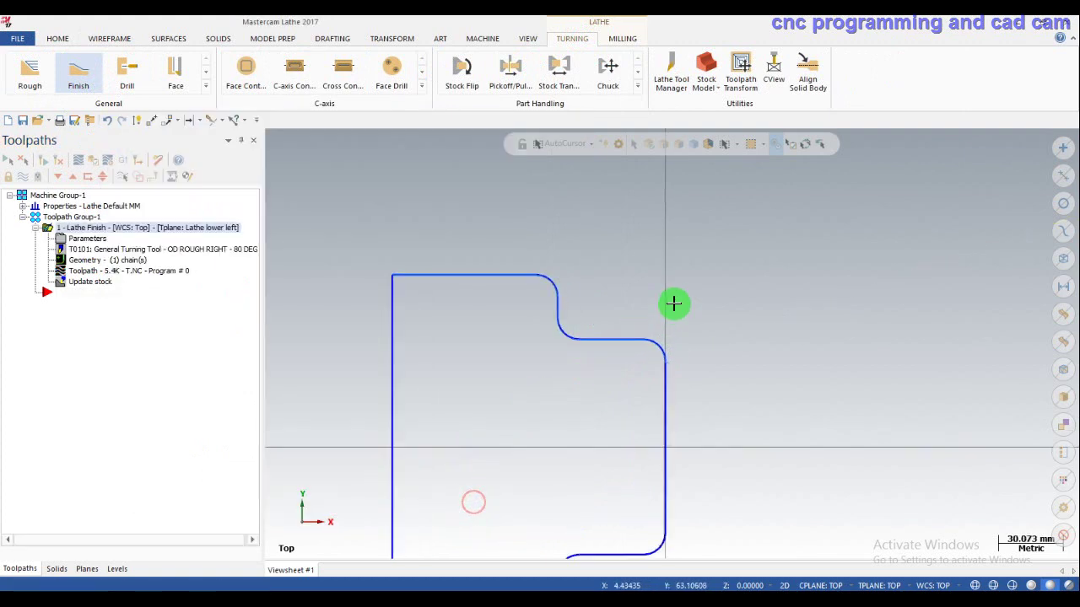
{"action": "scroll", "coordinate": [673, 304], "scroll_direction": "up", "scroll_amount": 1}
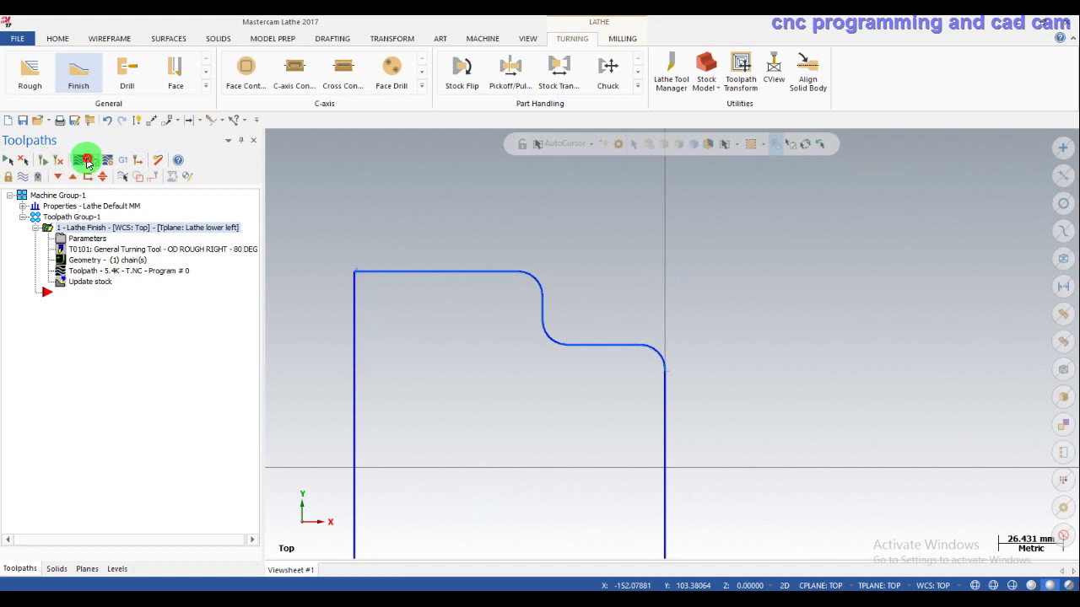
{"action": "left_click", "coordinate": [78, 163]}
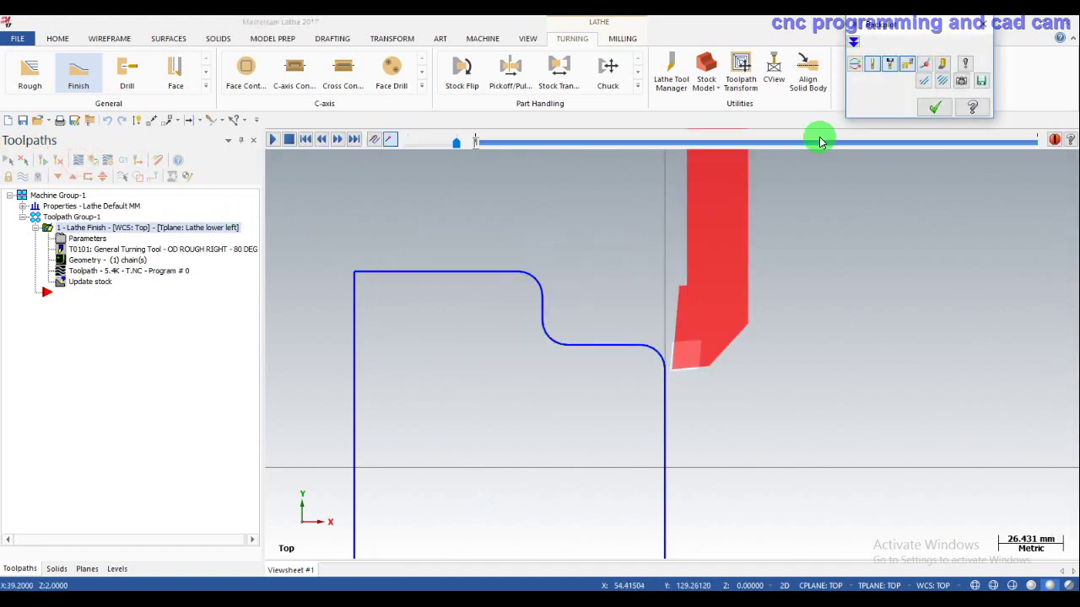
{"action": "left_click", "coordinate": [854, 64]}
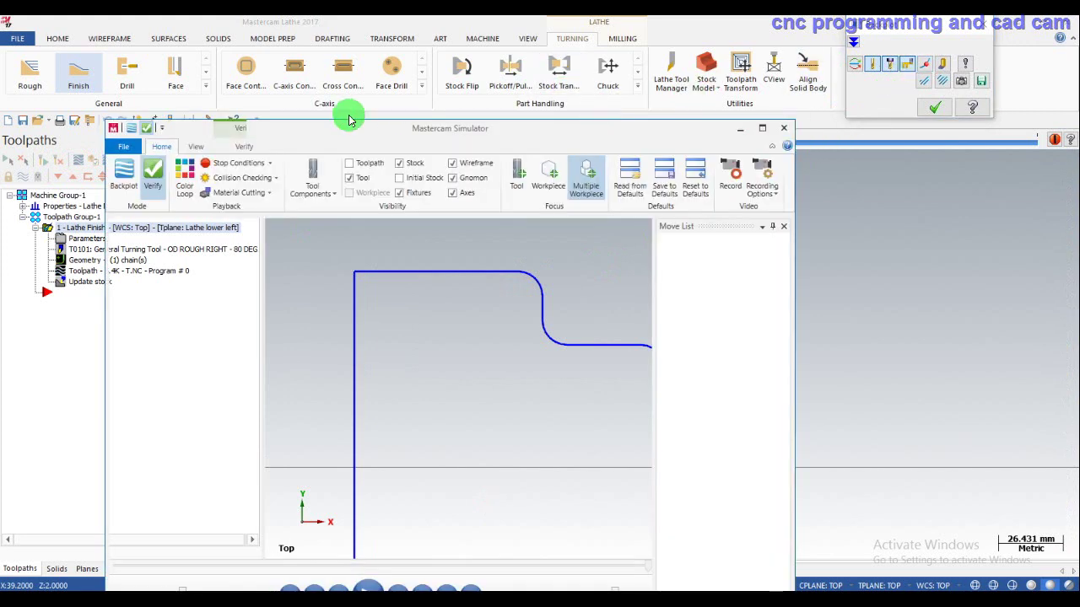
{"action": "left_click", "coordinate": [777, 135]}
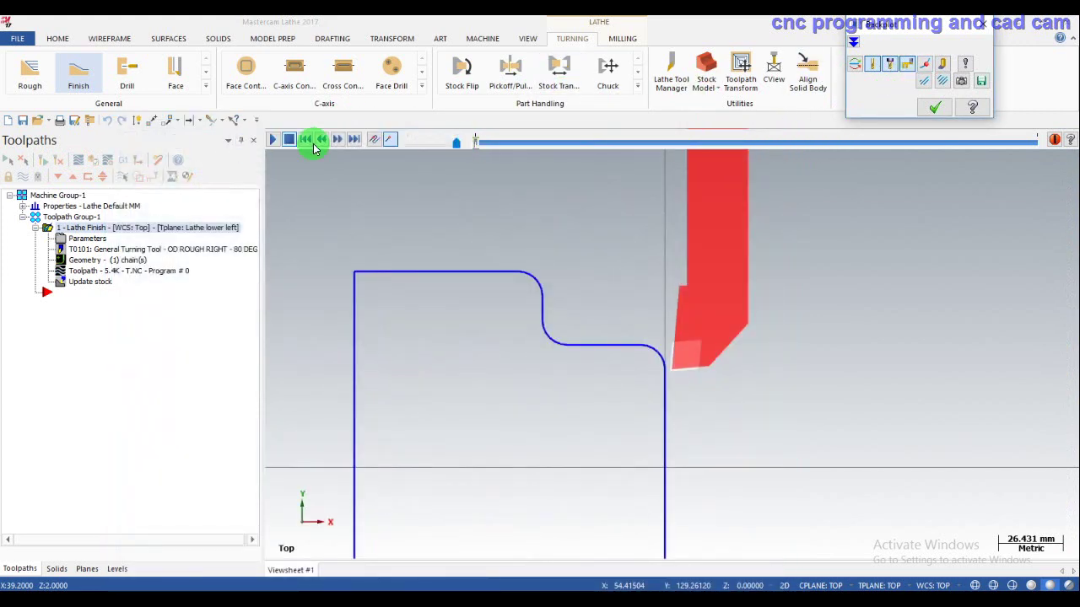
{"action": "left_click", "coordinate": [456, 149]}
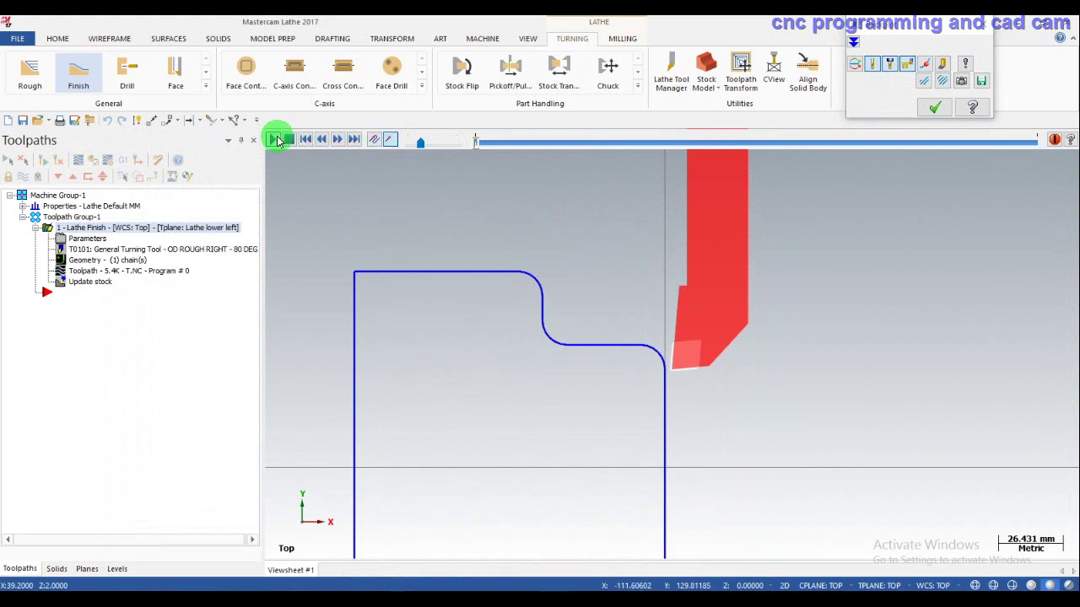
{"action": "scroll", "coordinate": [398, 258], "scroll_direction": "up", "scroll_amount": 1}
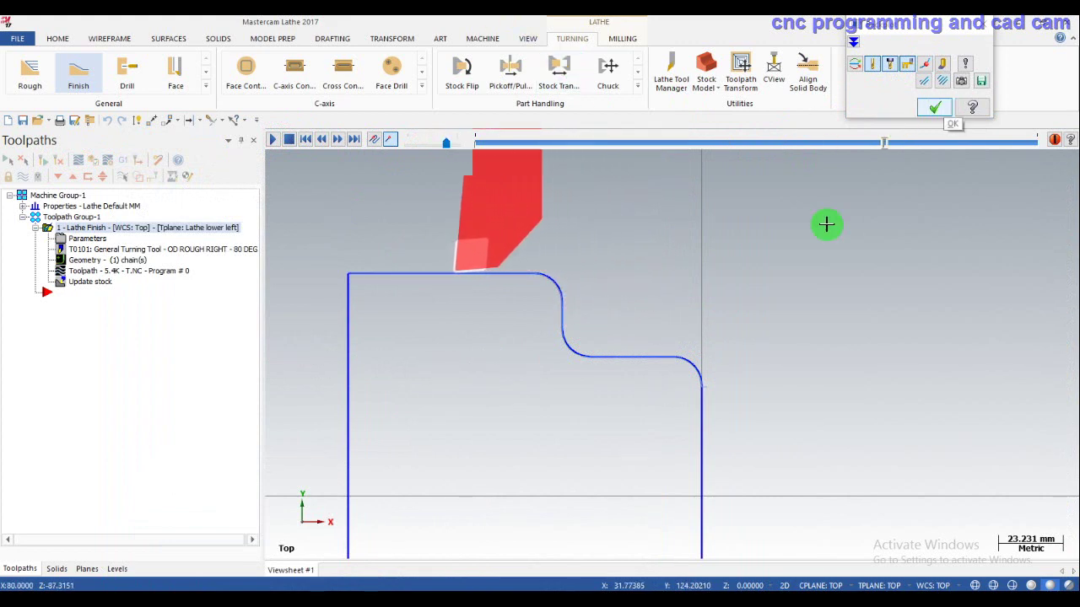
{"action": "scroll", "coordinate": [789, 319], "scroll_direction": "down", "scroll_amount": 1}
{"action": "scroll", "coordinate": [788, 318], "scroll_direction": "down", "scroll_amount": 1}
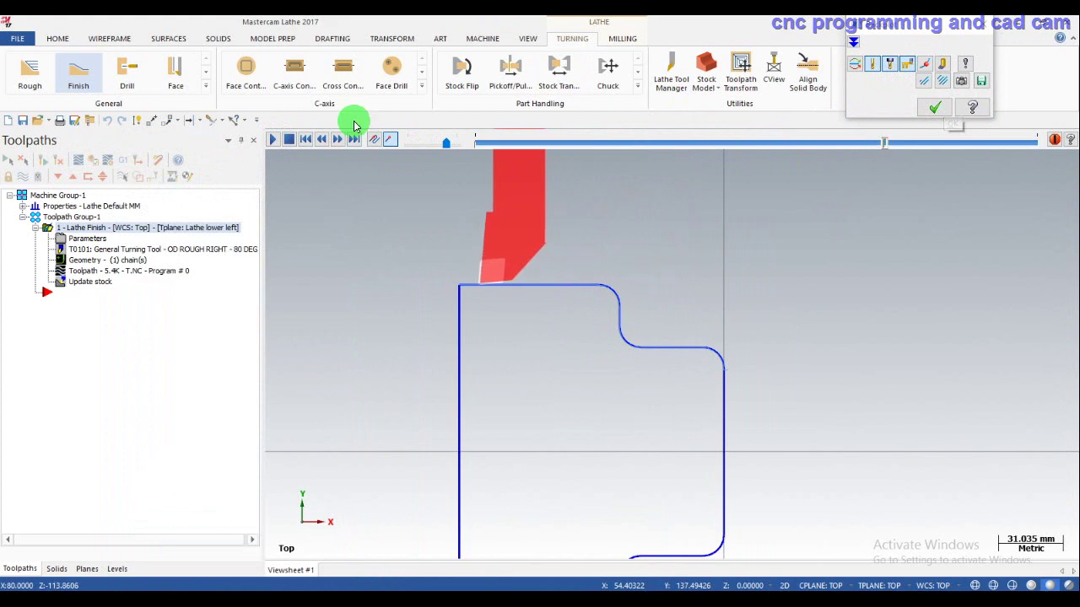
{"action": "left_click", "coordinate": [933, 108]}
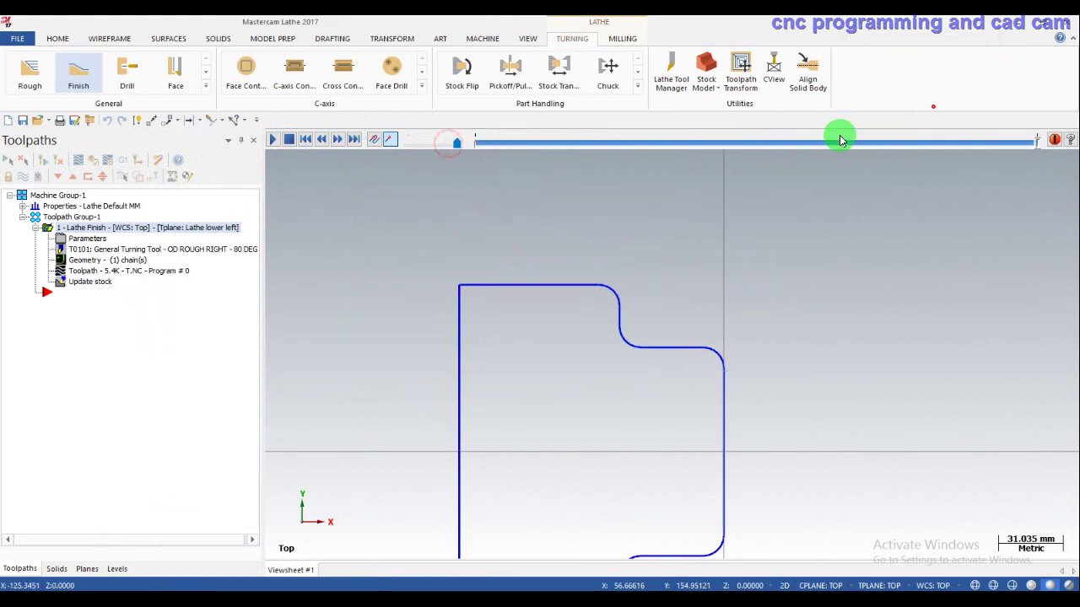
Post the finish toolpath to T.NC, overwriting the existing file, and open it in Code Expert.
{"action": "left_click", "coordinate": [122, 162]}
{"action": "left_click", "coordinate": [297, 221]}
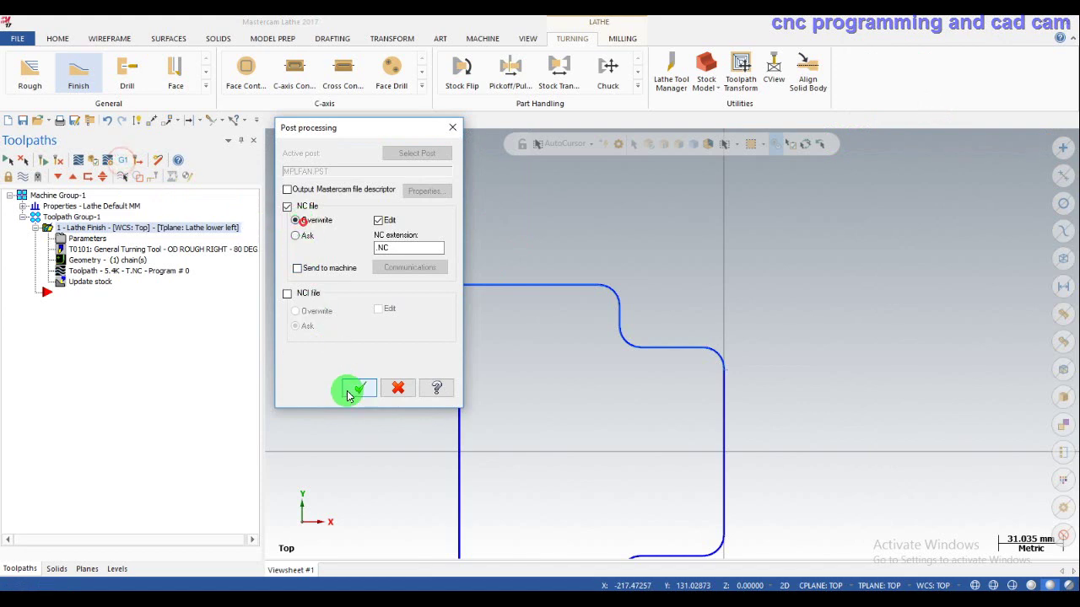
{"action": "left_click", "coordinate": [363, 388]}
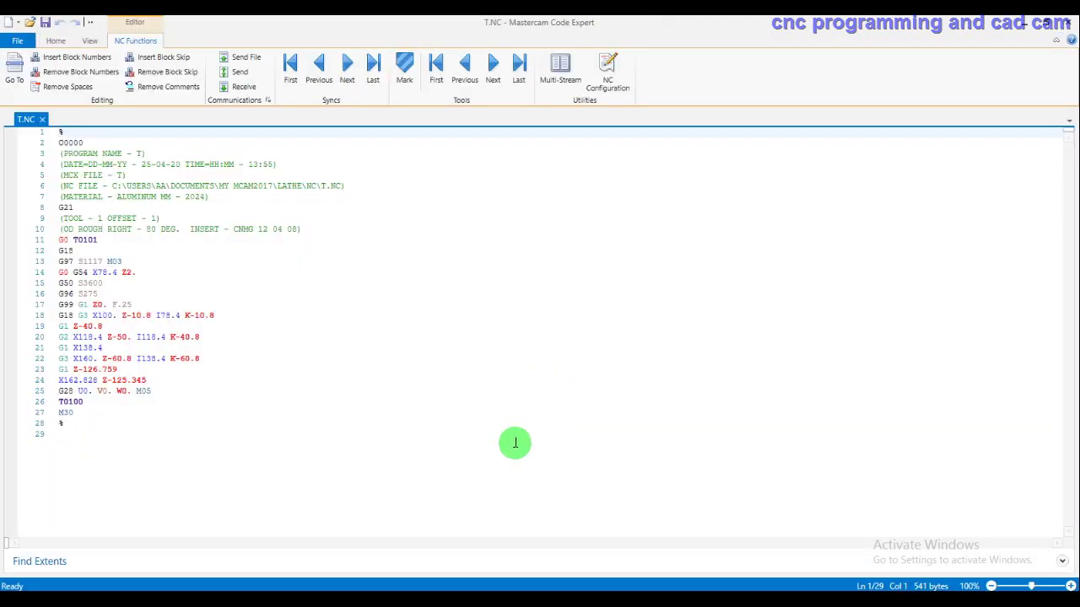
Zoom in and annotate G2 line 20 with 'IF YOU WANT R VALUE THEN SEE CONTROL DEFINITION'.
{"action": "left_click", "coordinate": [1070, 586]}
{"action": "left_click", "coordinate": [1070, 586]}
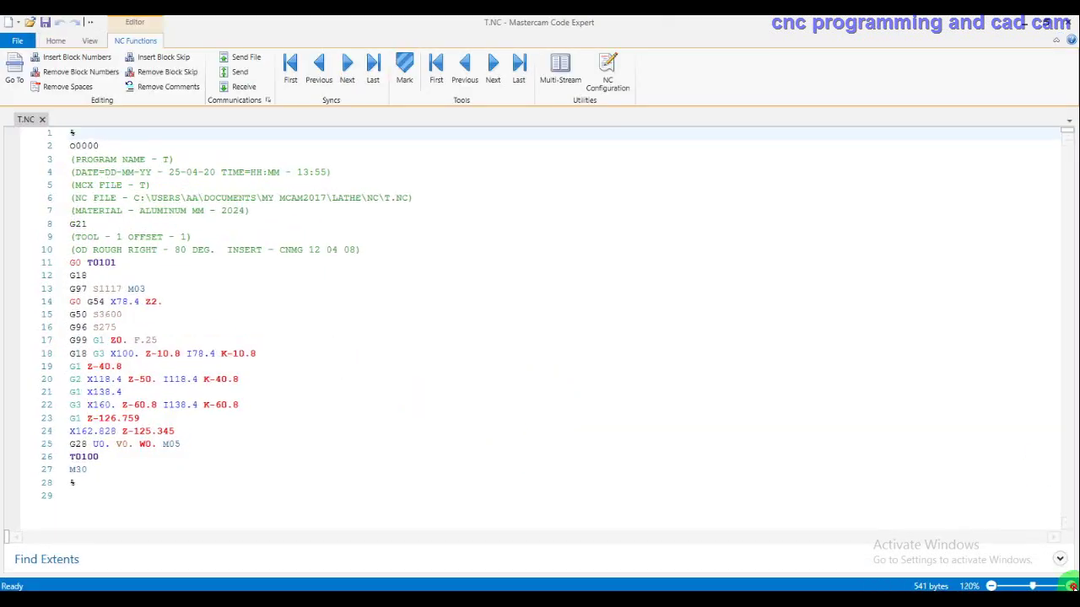
{"action": "left_click", "coordinate": [1069, 585]}
{"action": "left_click", "coordinate": [1070, 585]}
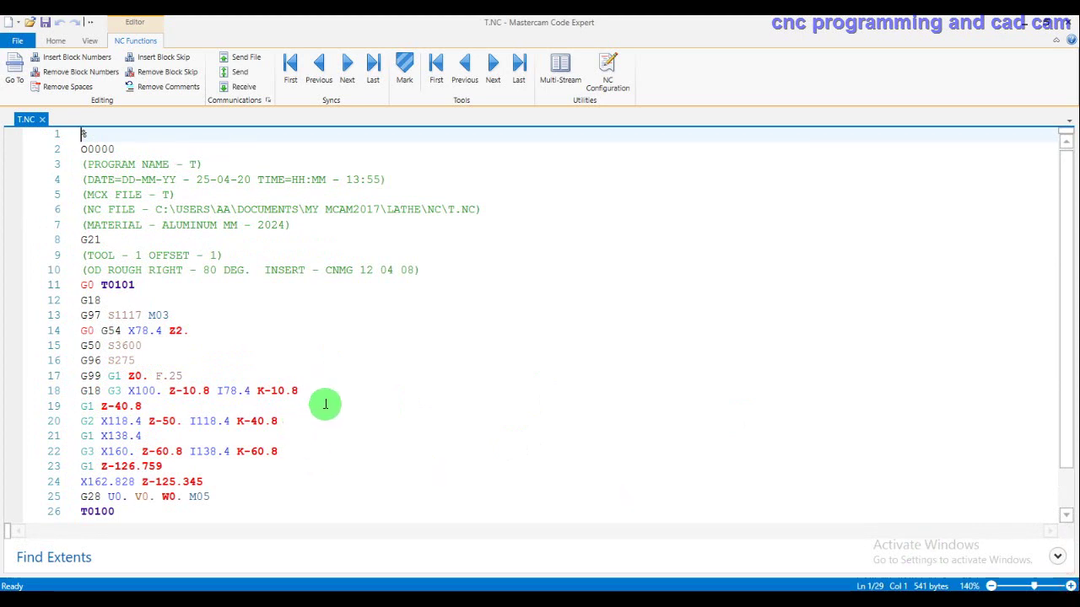
{"action": "left_click_drag", "start_coordinate": [328, 414], "coordinate": [204, 419]}
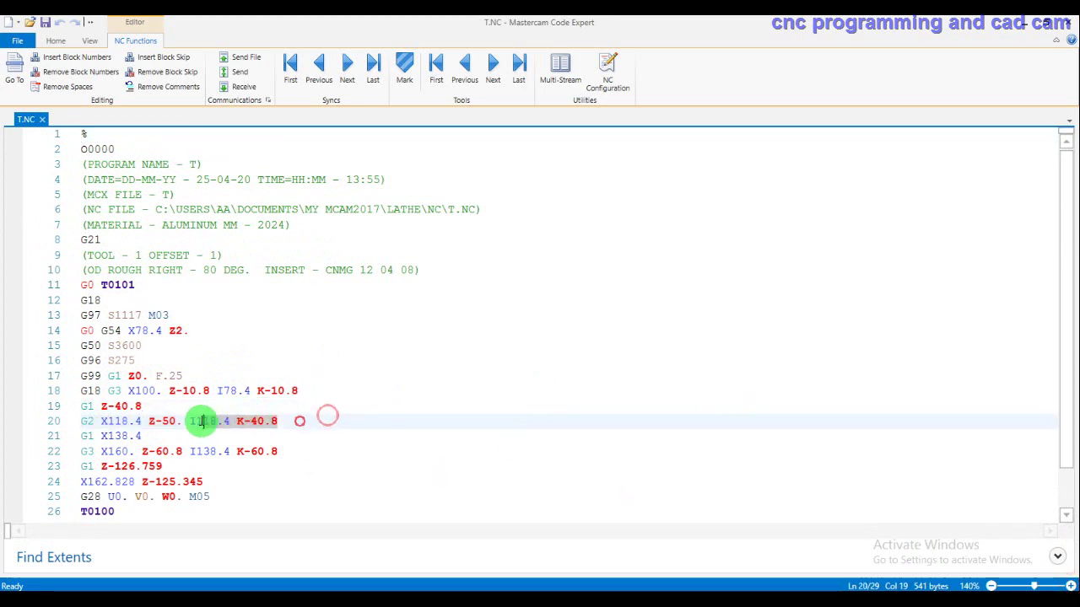
{"action": "left_click", "coordinate": [361, 419]}
{"action": "type", "text": "THERE IS I AND K FO"}
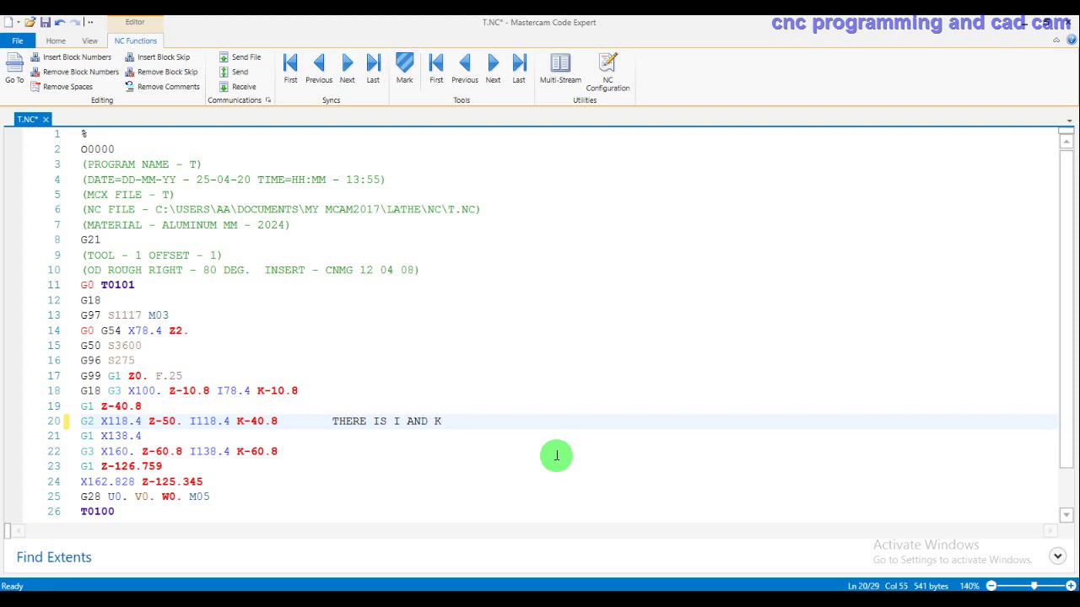
{"action": "type", "text": "R "}
{"action": "type", "text": "RA"}
{"action": "type", "text": "DIU"}
{"action": "type", "text": "O"}
{"action": "type", "text": "OO"}
{"action": "type", "text": "R"}
{"action": "type", "text": "DI"}
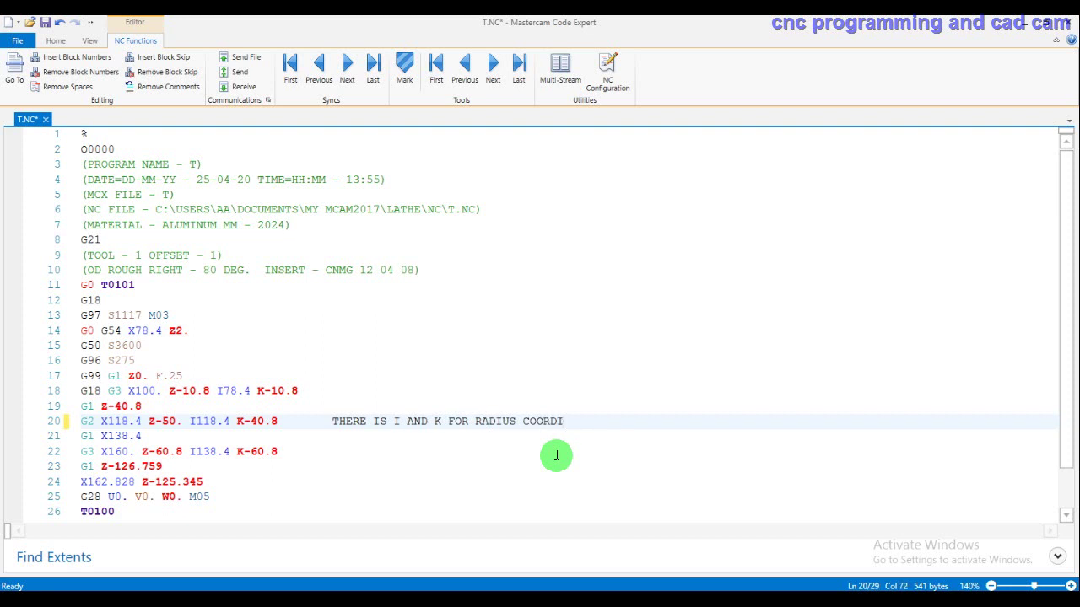
{"action": "type", "text": "AT"}
{"action": "left_click", "coordinate": [1070, 585]}
{"action": "left_click", "coordinate": [1069, 586]}
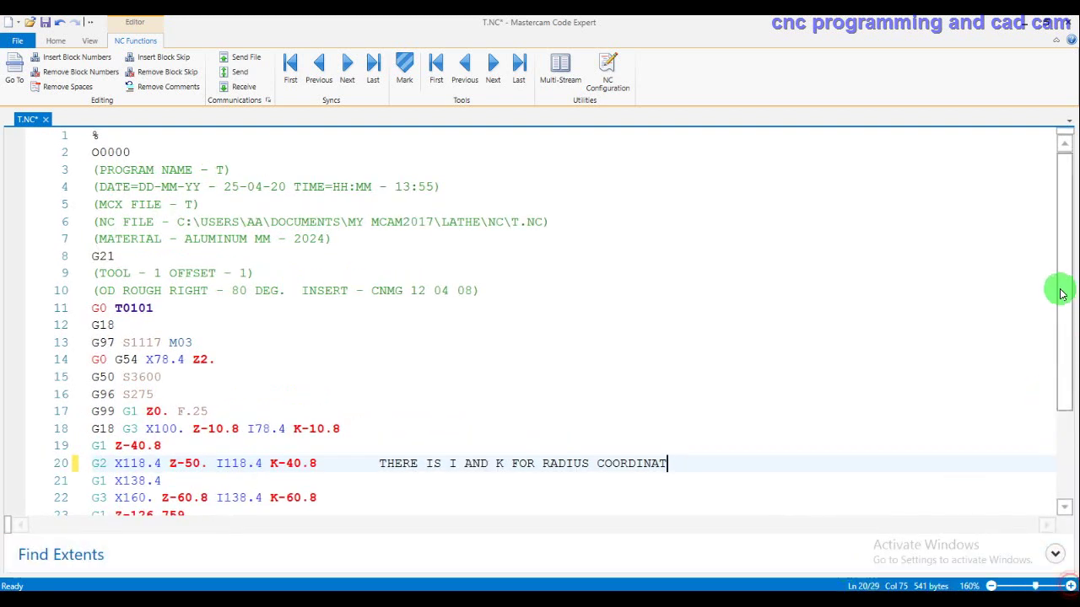
{"action": "scroll", "coordinate": [1061, 293], "scroll_direction": "down", "scroll_amount": 1}
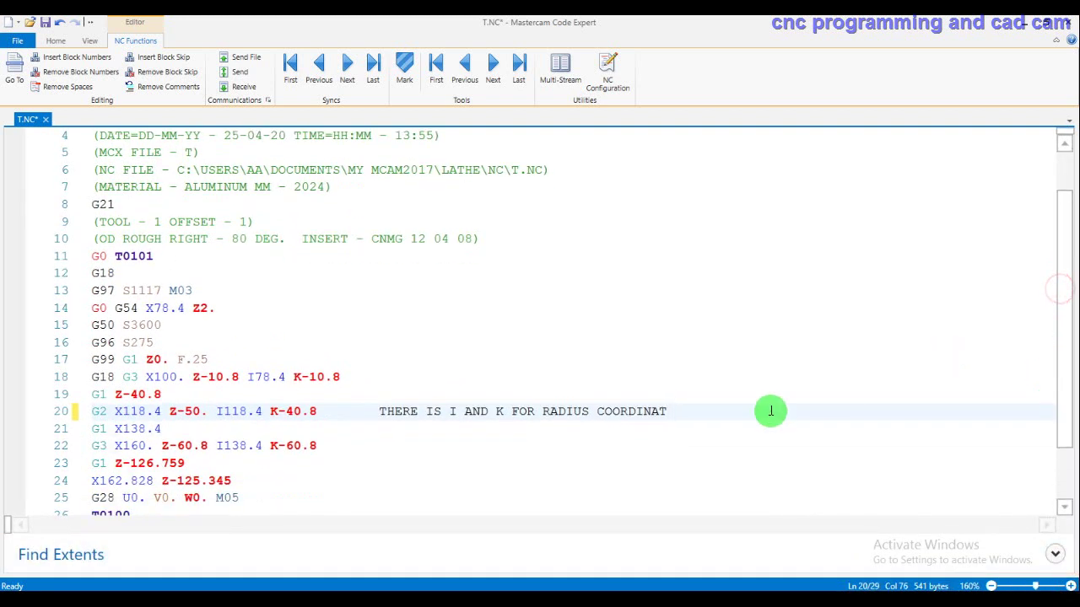
{"action": "type", "text": "IF "}
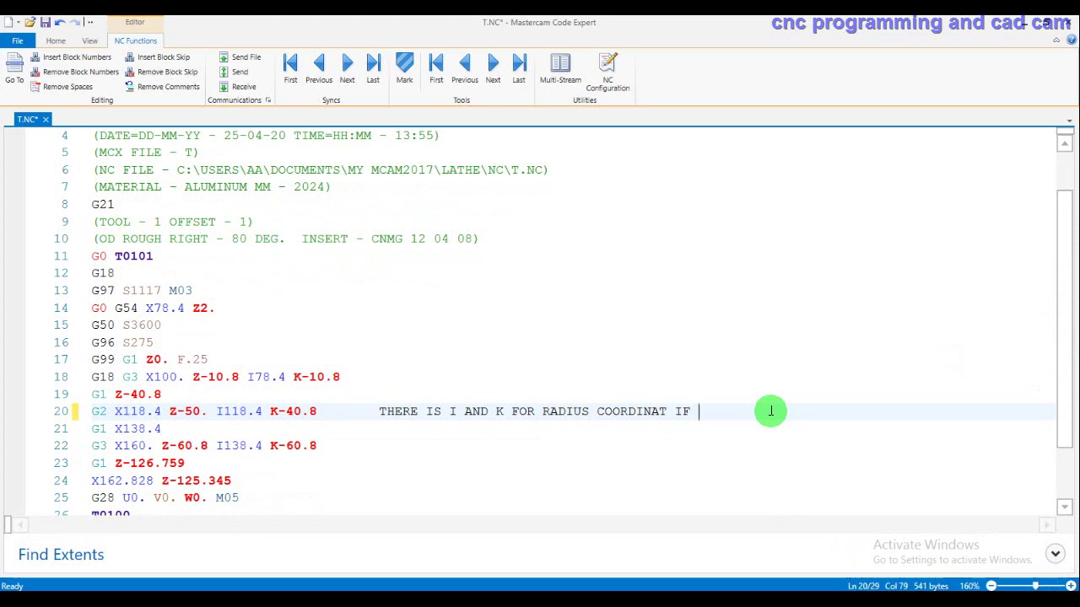
{"action": "type", "text": "YOU "}
{"action": "type", "text": "WA"}
{"action": "type", "text": "N"}
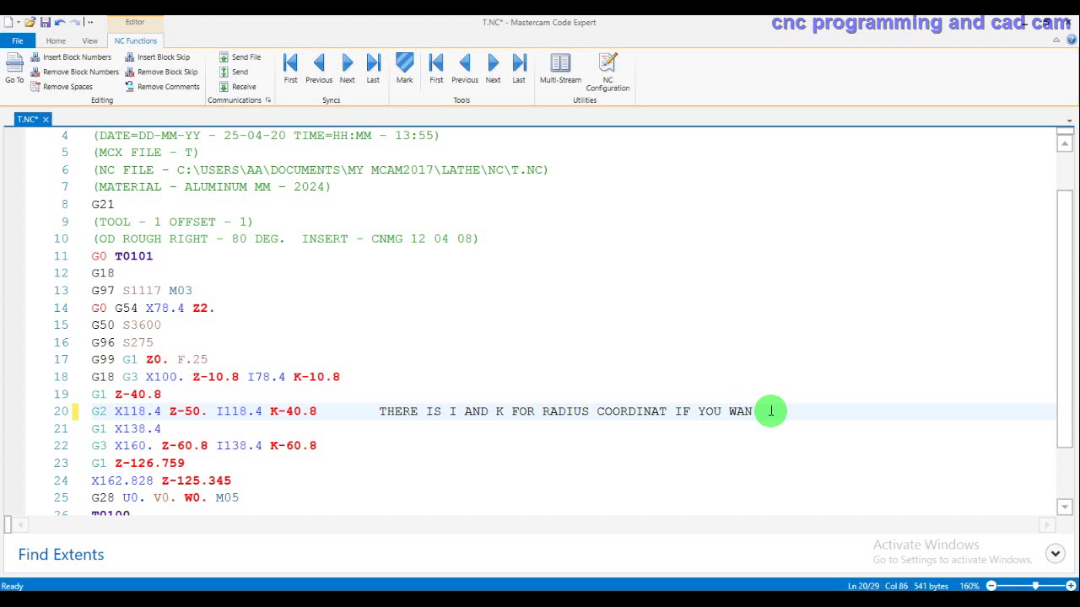
{"action": "type", "text": "T R "}
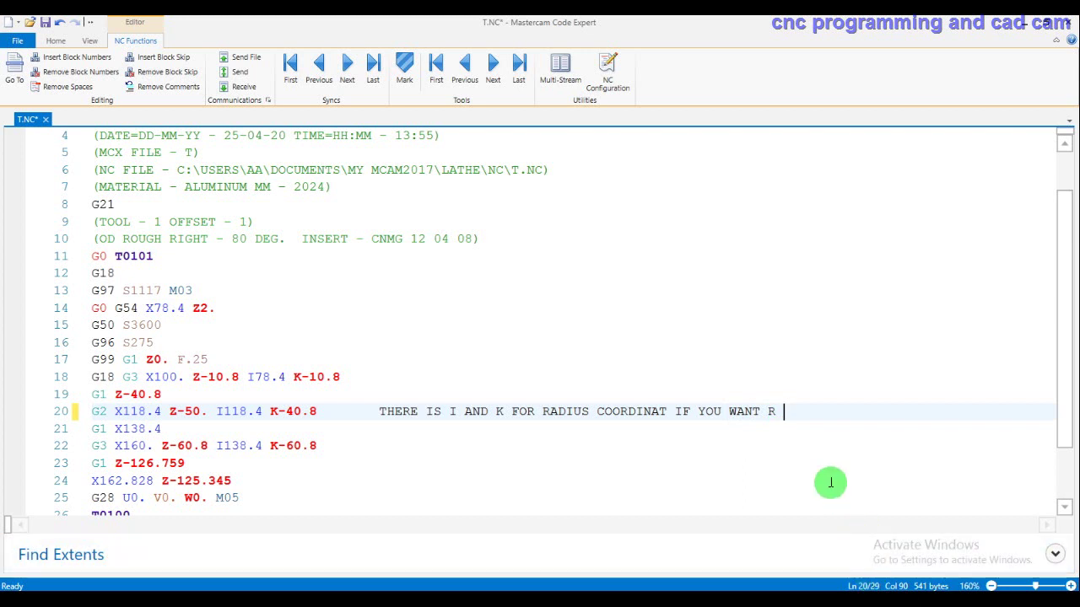
{"action": "type", "text": "VA"}
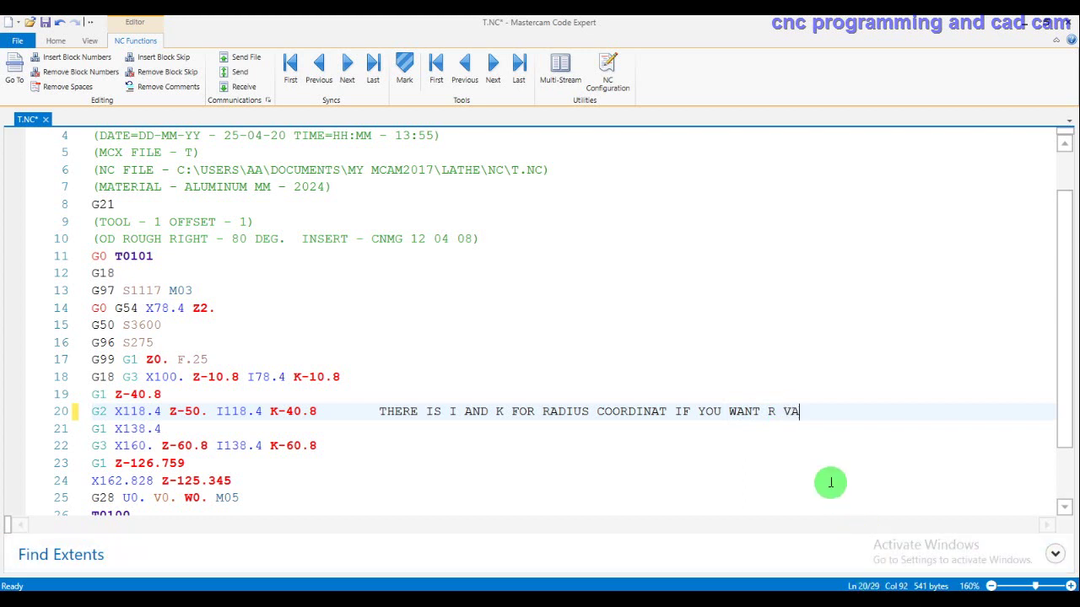
{"action": "type", "text": "LUE "}
{"action": "type", "text": "TH"}
{"action": "type", "text": "EN "}
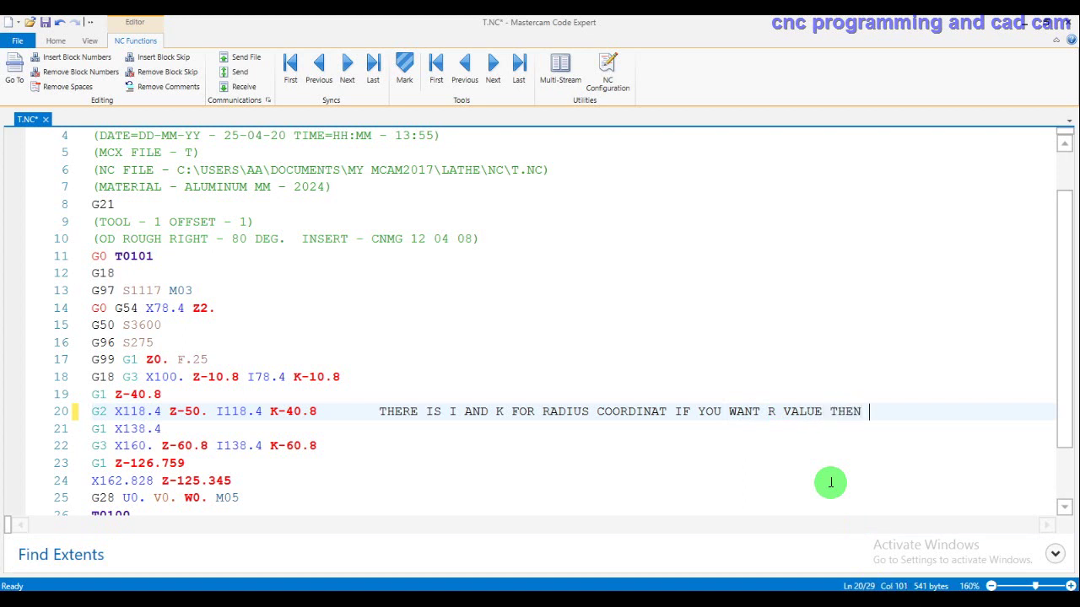
{"action": "type", "text": "SEE"}
{"action": "type", "text": " C"}
{"action": "type", "text": "ONTRO"}
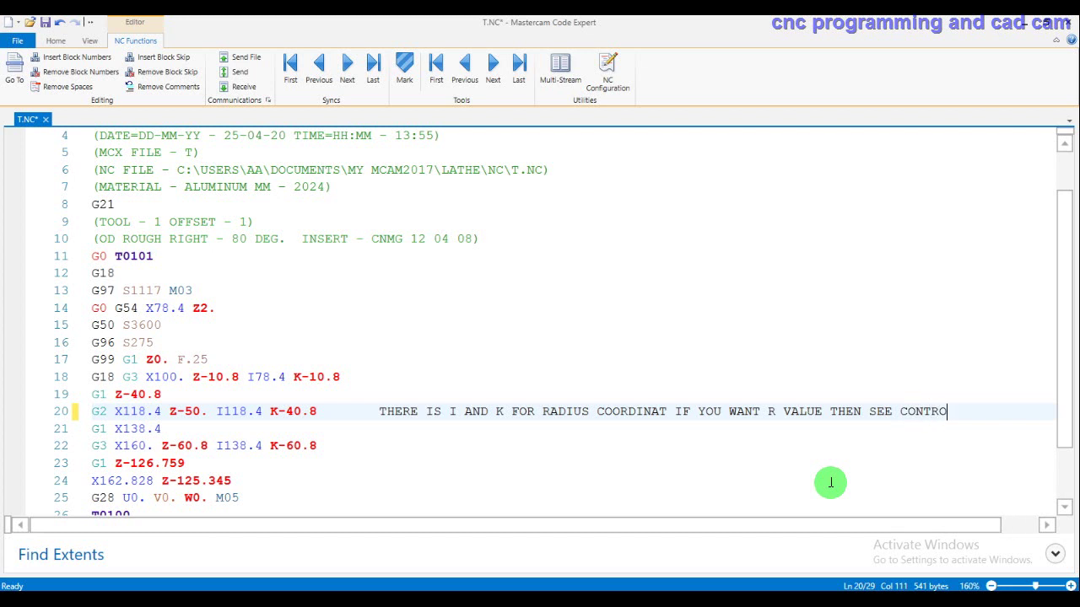
{"action": "type", "text": "L DE"}
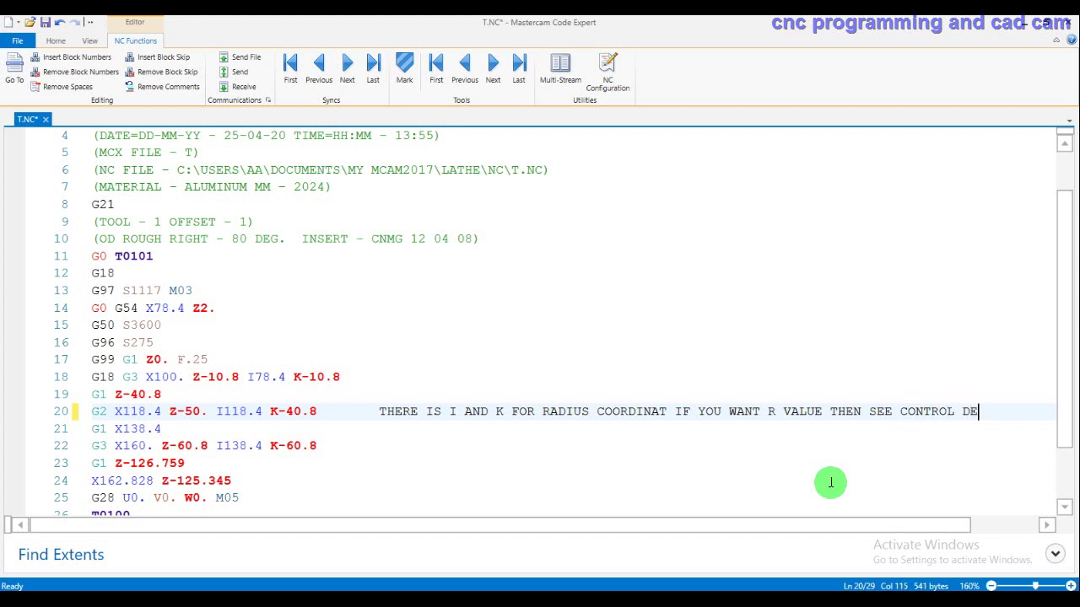
{"action": "type", "text": "FIN"}
{"action": "type", "text": "ITIO"}
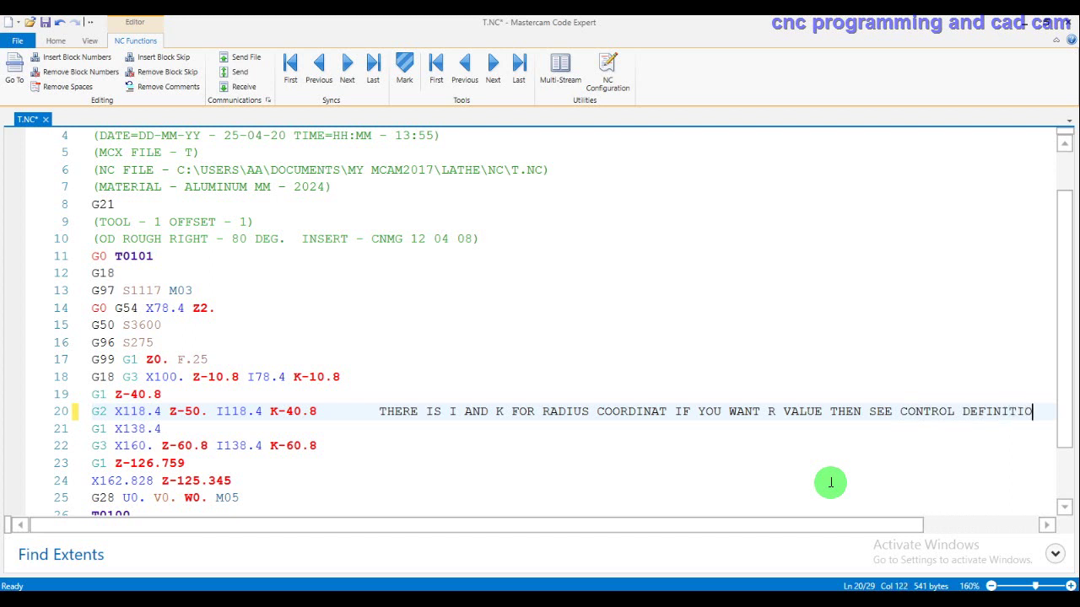
{"action": "type", "text": "N"}
Close Code Expert without saving the changes to T.NC.
{"action": "left_click_drag", "start_coordinate": [365, 410], "coordinate": [857, 424]}
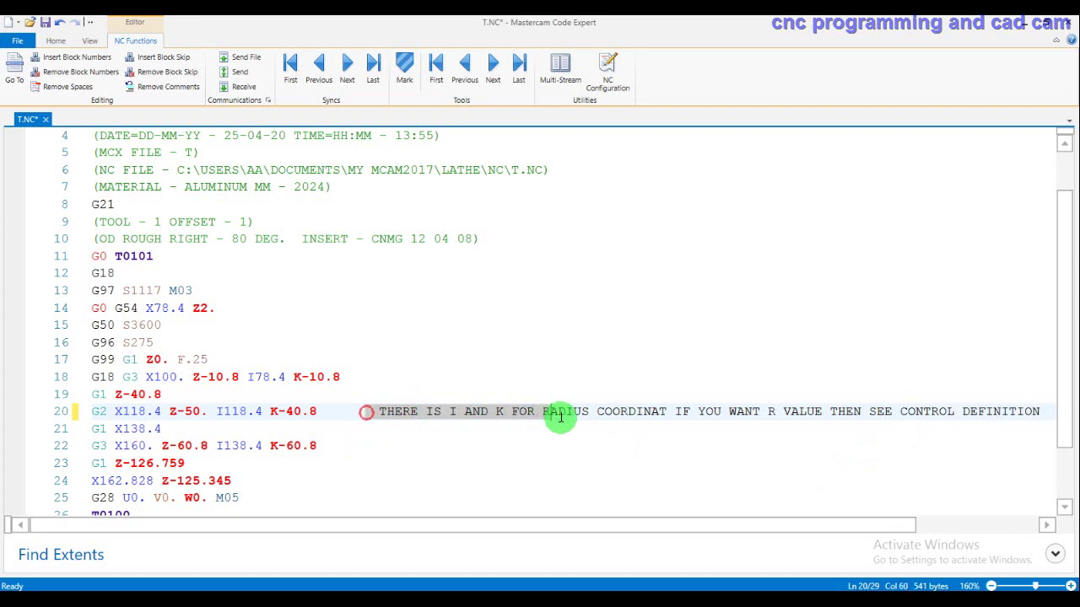
{"action": "left_click", "coordinate": [856, 442]}
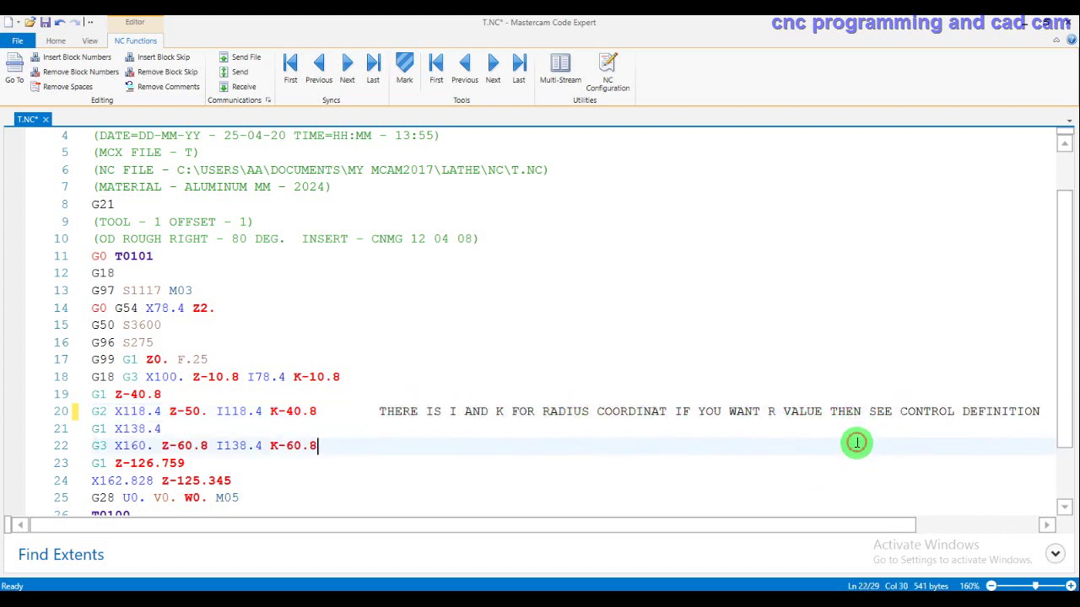
{"action": "left_click", "coordinate": [1070, 25]}
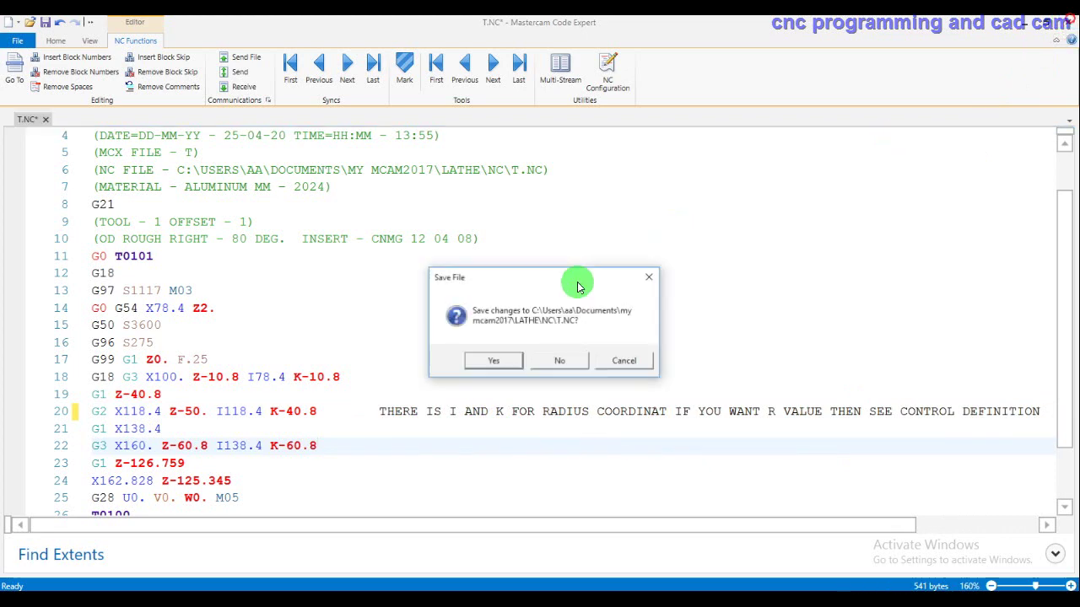
{"action": "left_click", "coordinate": [563, 361]}
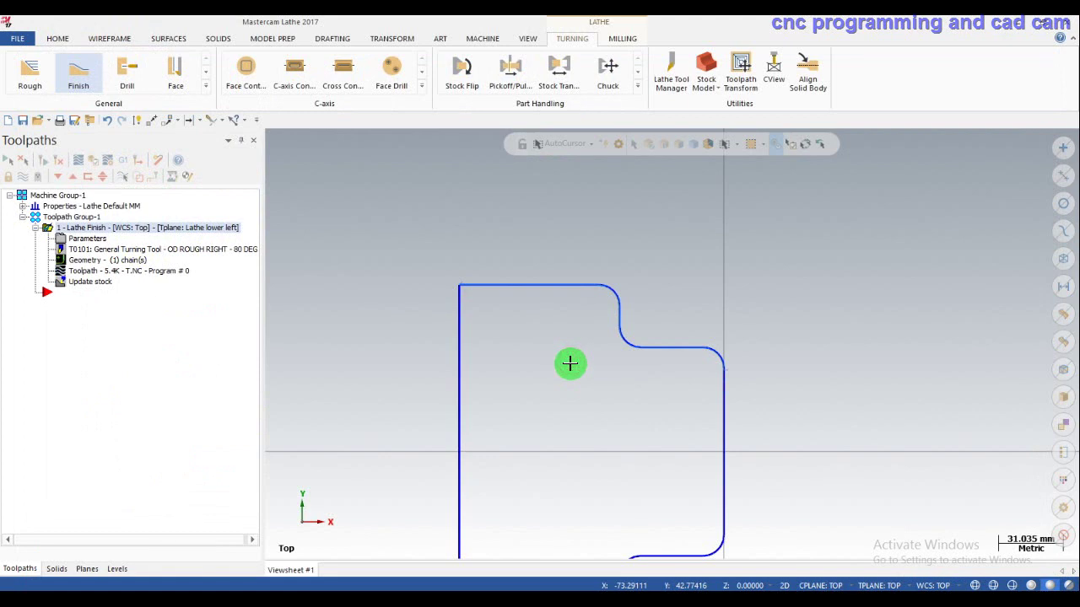
Open the lathe Machine Definition for editing, accepting the shared-file warning.
{"action": "scroll", "coordinate": [569, 363], "scroll_direction": "down", "scroll_amount": 2}
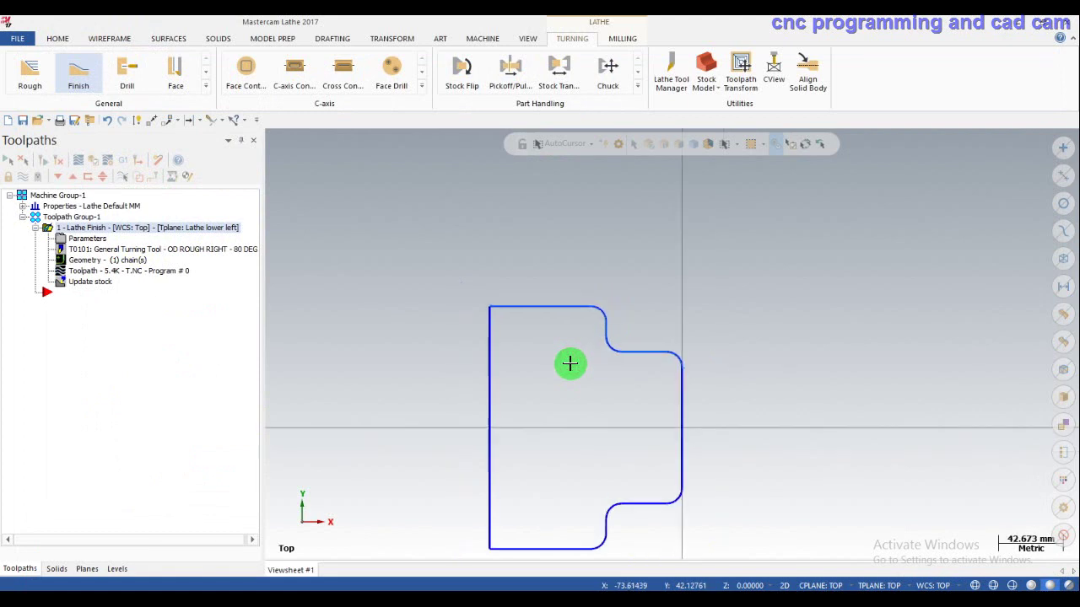
{"action": "left_click", "coordinate": [482, 38]}
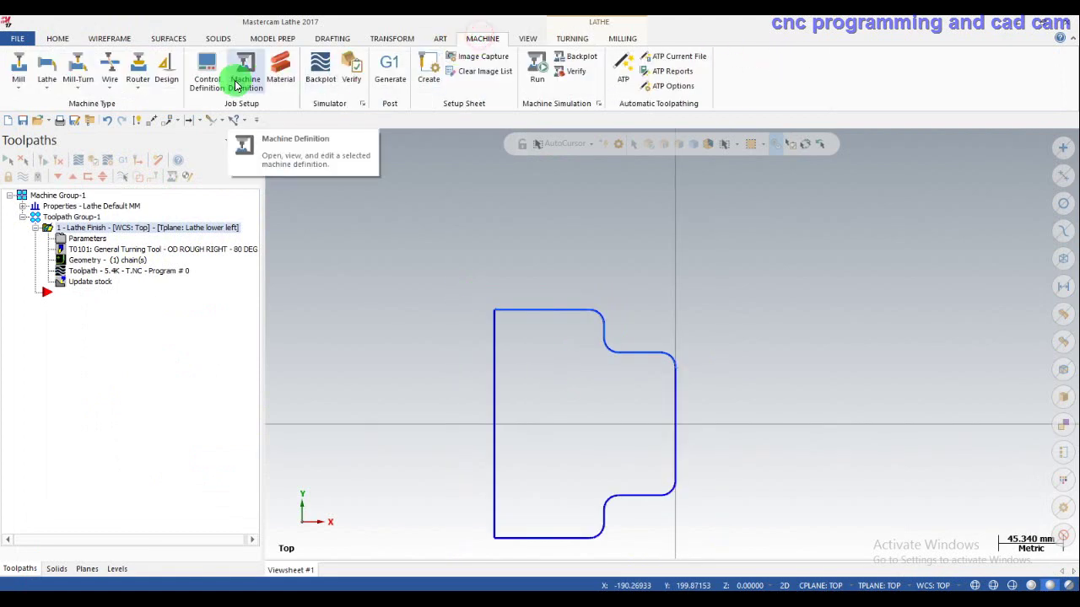
{"action": "left_click", "coordinate": [245, 90]}
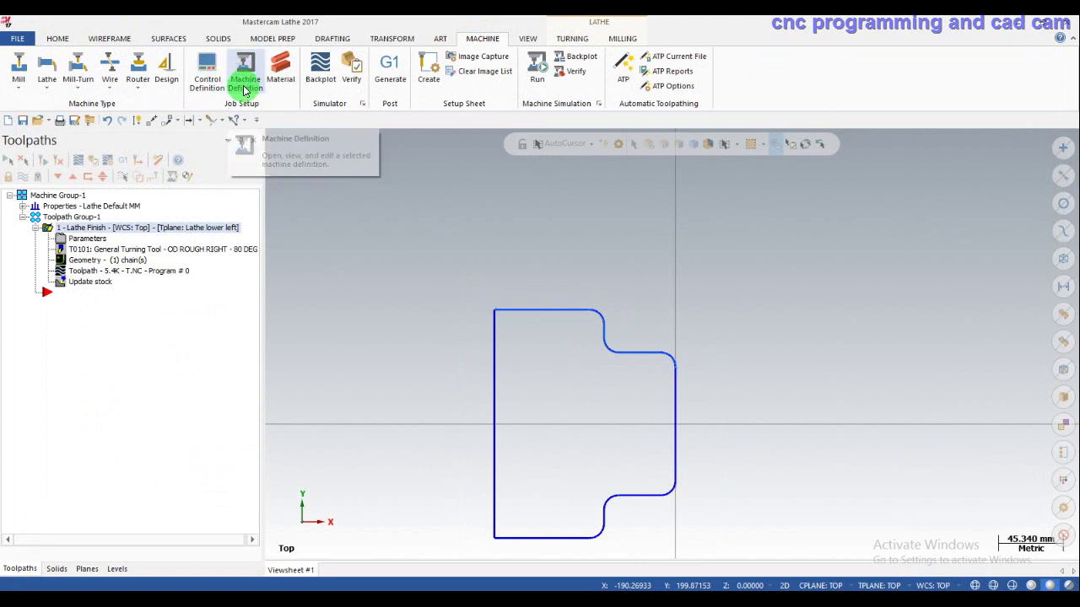
{"action": "left_click", "coordinate": [246, 78]}
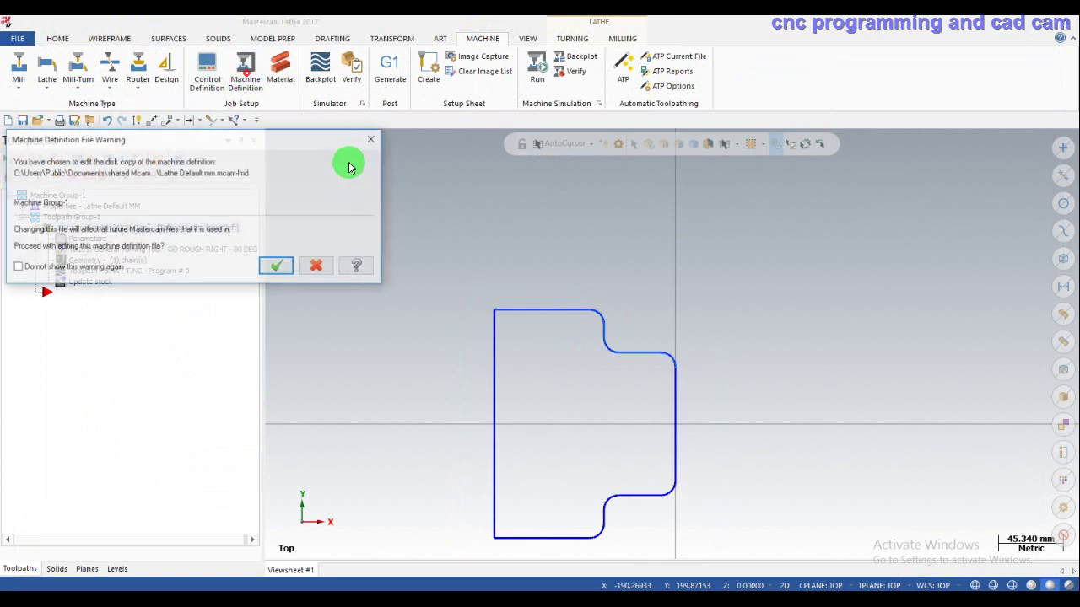
{"action": "left_click", "coordinate": [282, 263]}
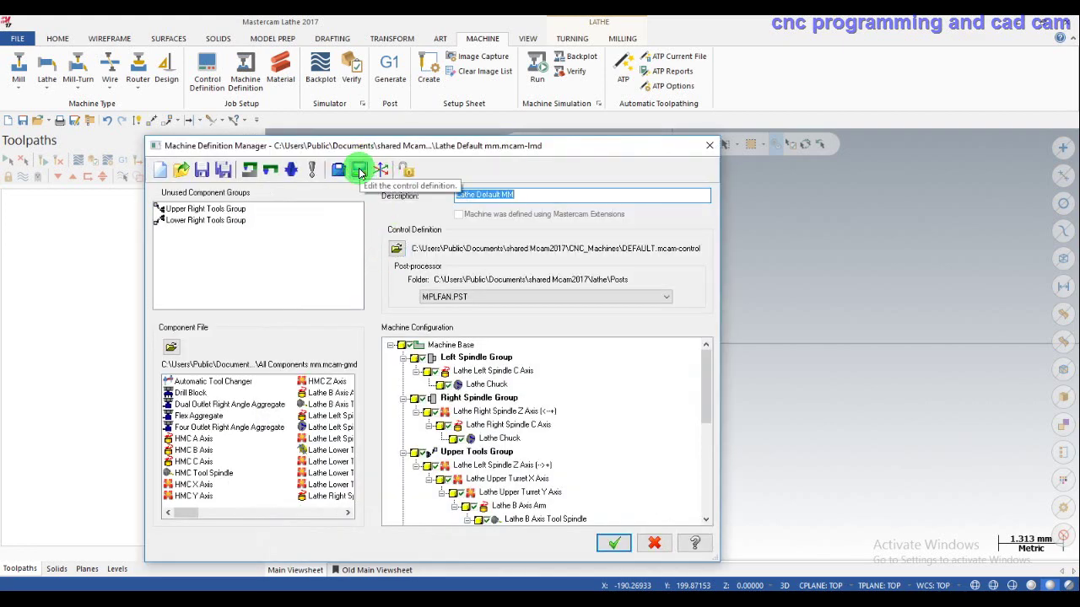
Set lathe arc center output to Radius in the Control Definition and save it.
{"action": "left_click", "coordinate": [359, 172]}
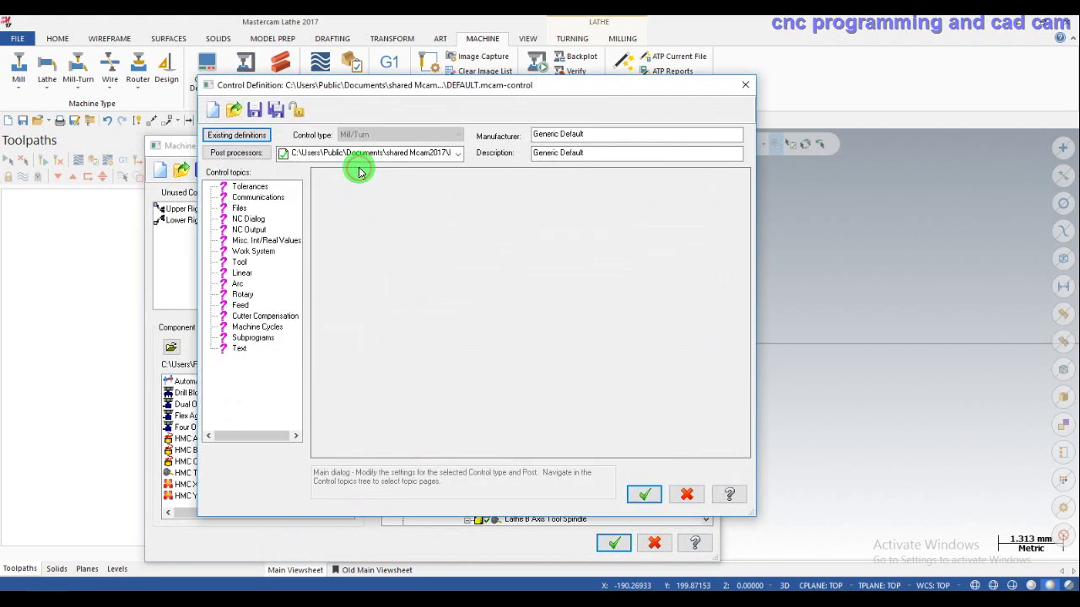
{"action": "left_click", "coordinate": [229, 285]}
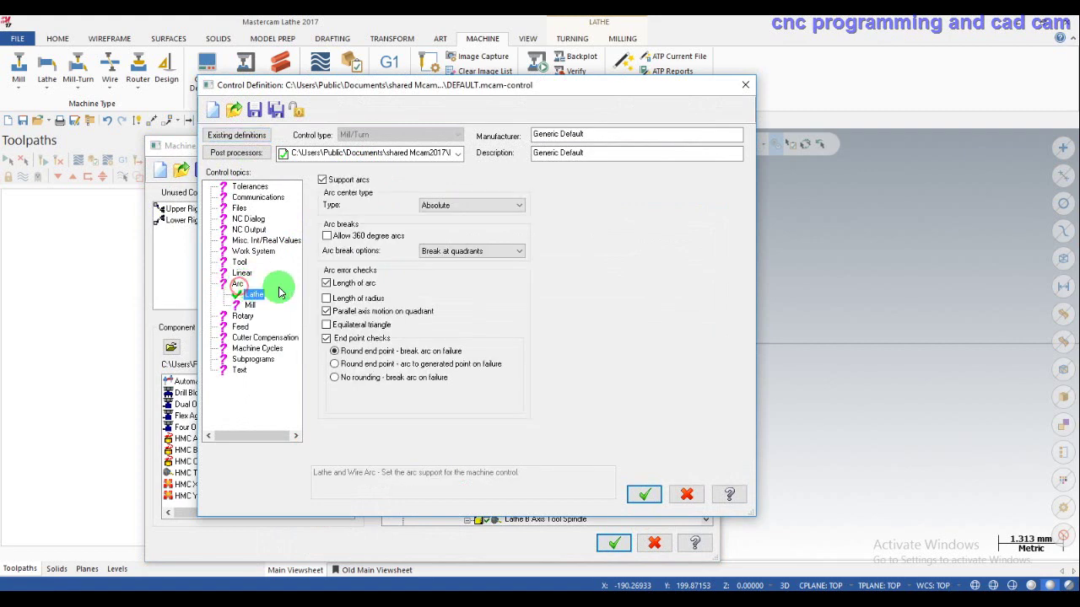
{"action": "left_click", "coordinate": [508, 209]}
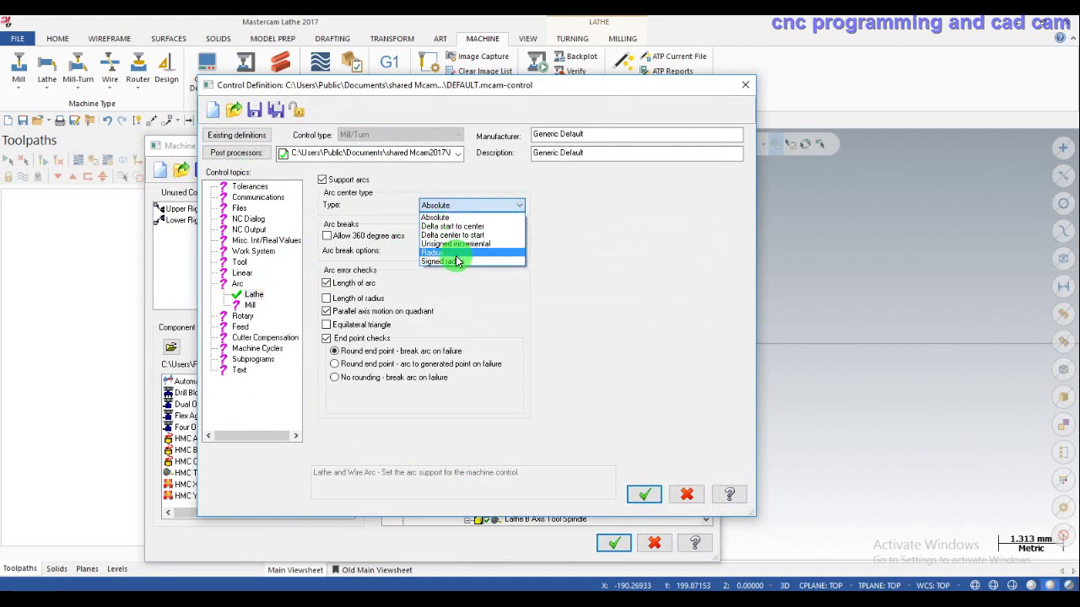
{"action": "left_click", "coordinate": [437, 257]}
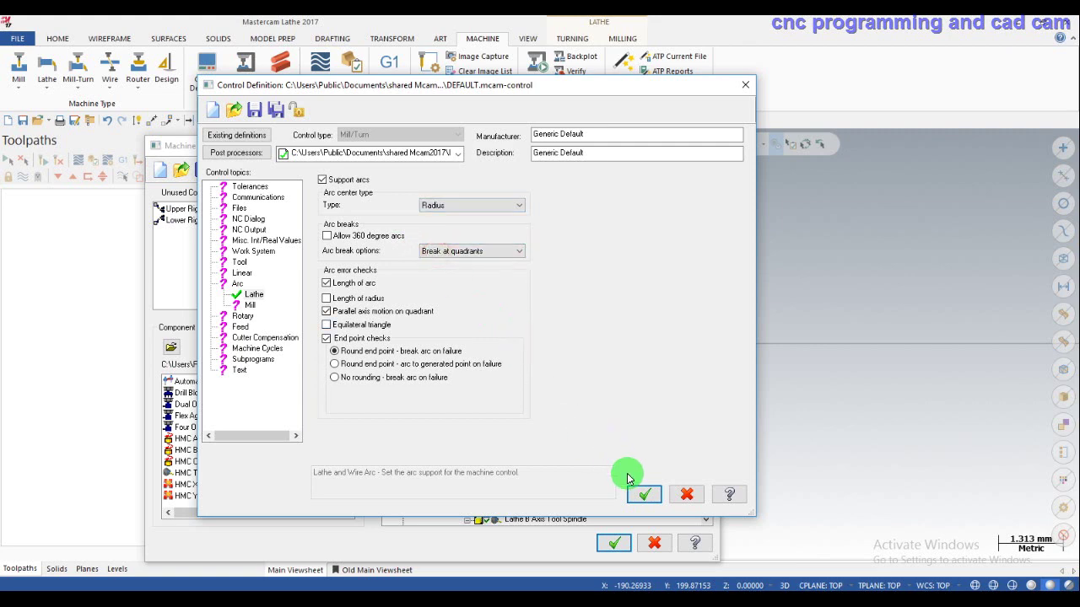
{"action": "left_click", "coordinate": [642, 494]}
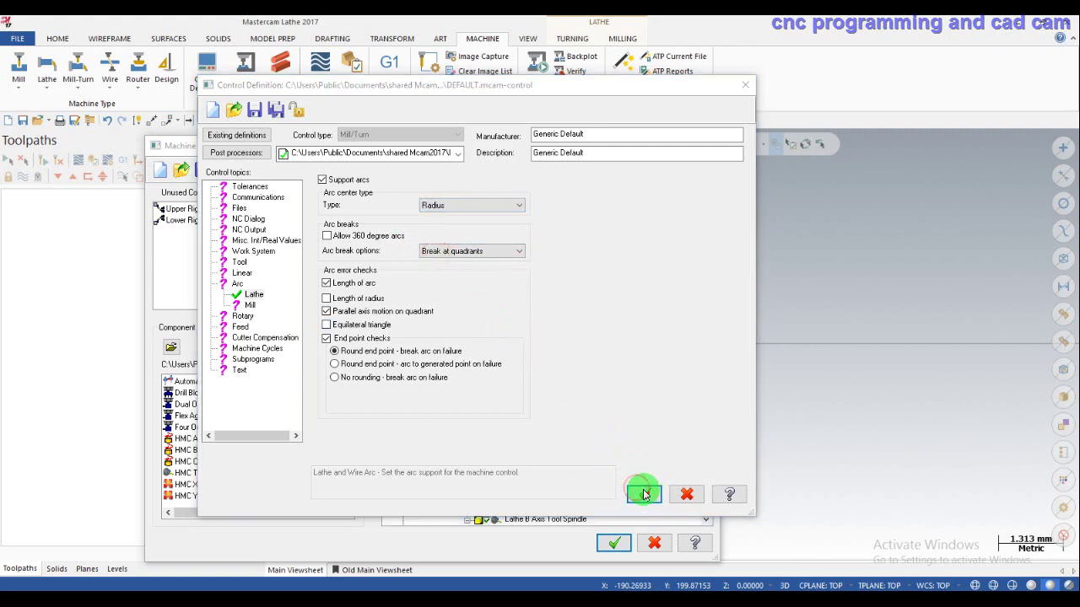
{"action": "left_click", "coordinate": [531, 352]}
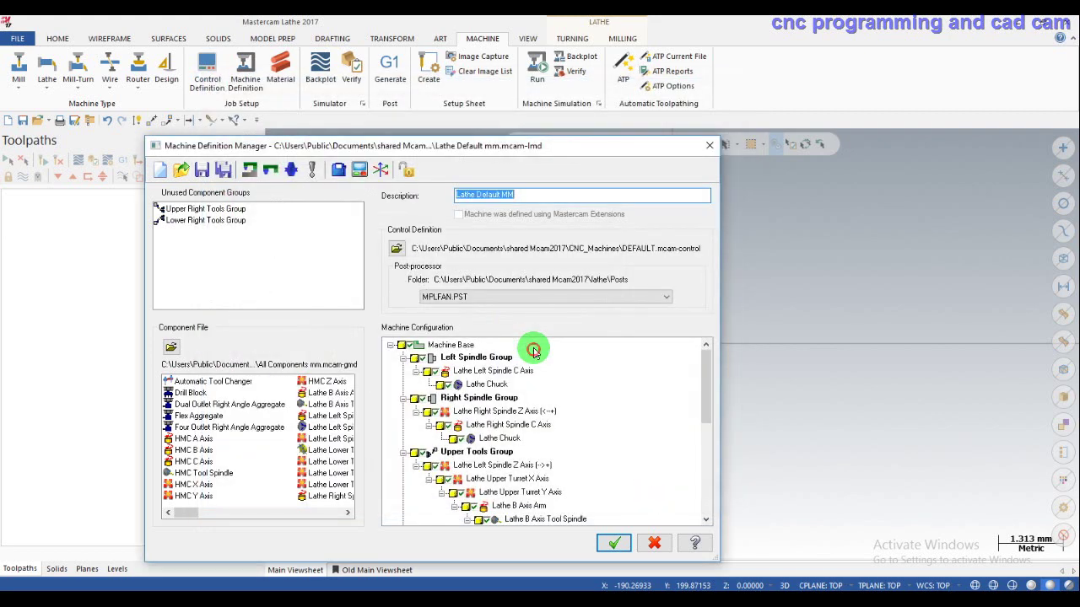
Save the machine definition and replace the group's machine with the updated one.
{"action": "left_click", "coordinate": [611, 546]}
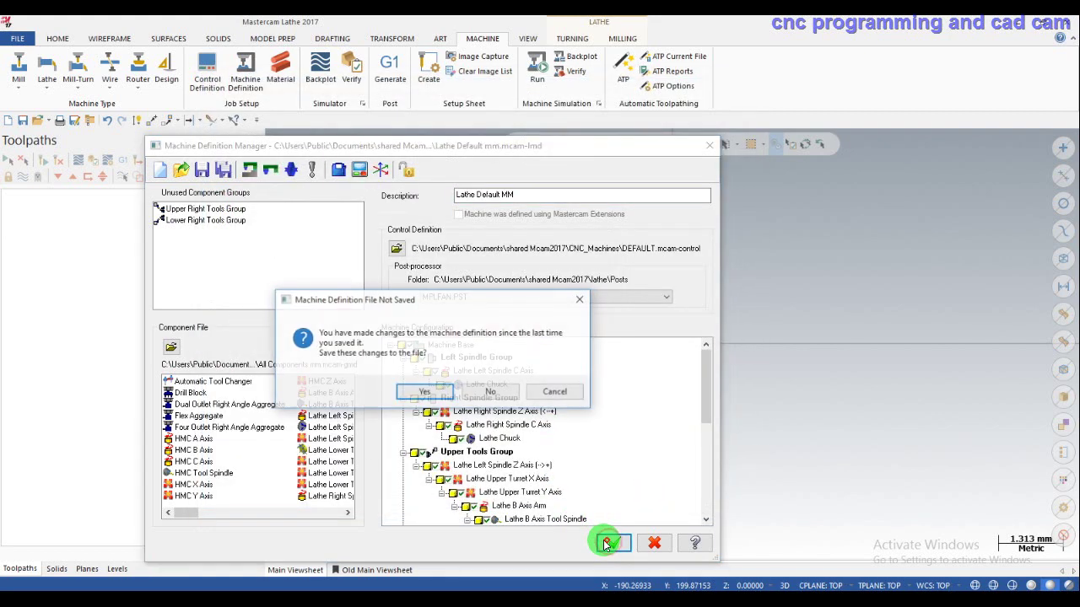
{"action": "left_click", "coordinate": [439, 393]}
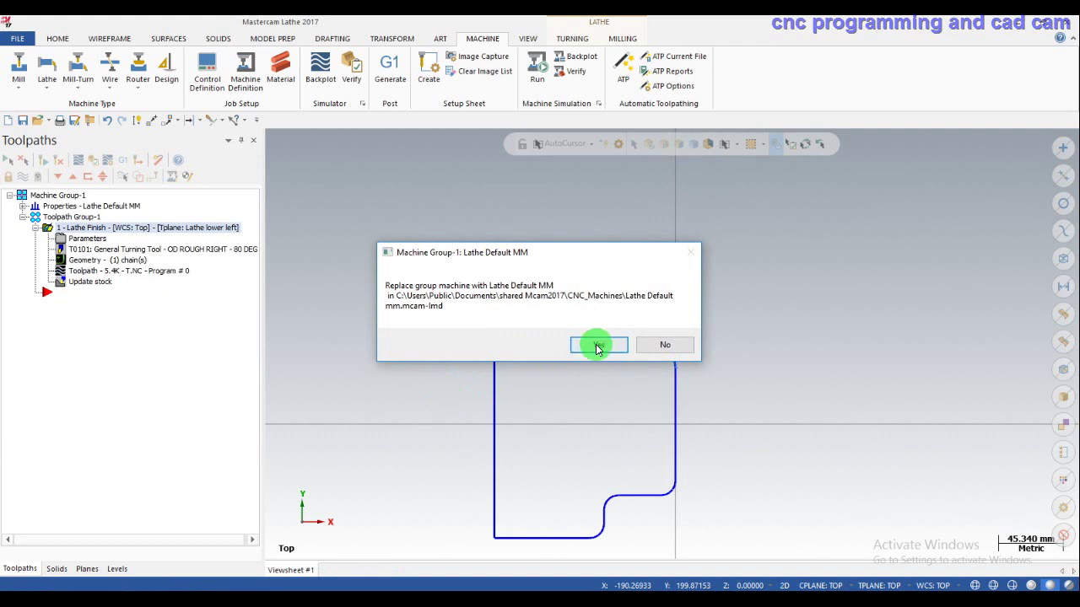
{"action": "left_click", "coordinate": [598, 344]}
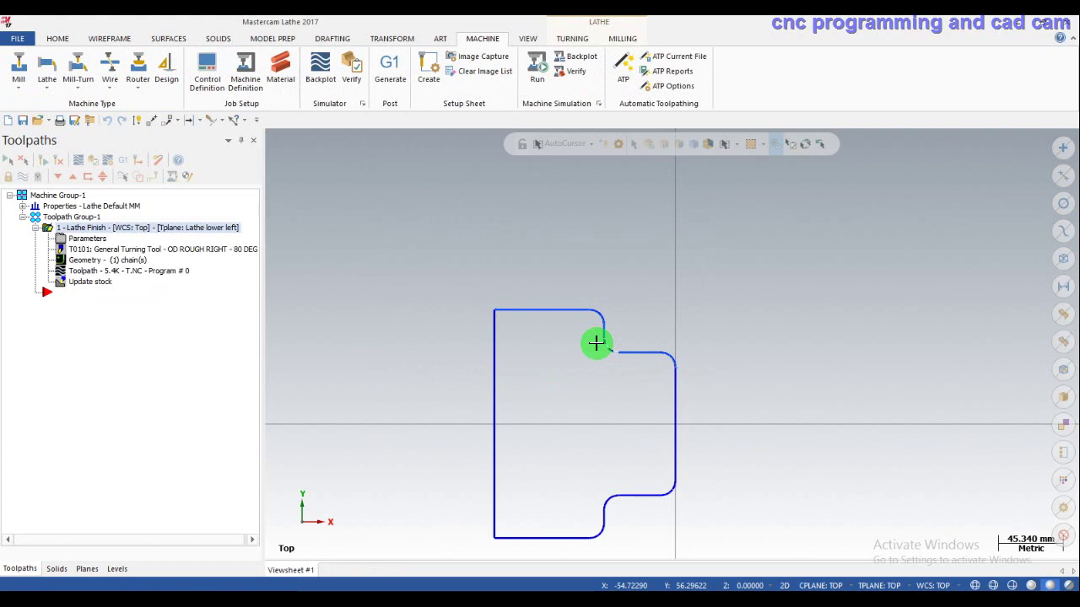
Repost the finish toolpath, overwriting T.NC, to regenerate it with R arc values.
{"action": "left_click", "coordinate": [122, 160]}
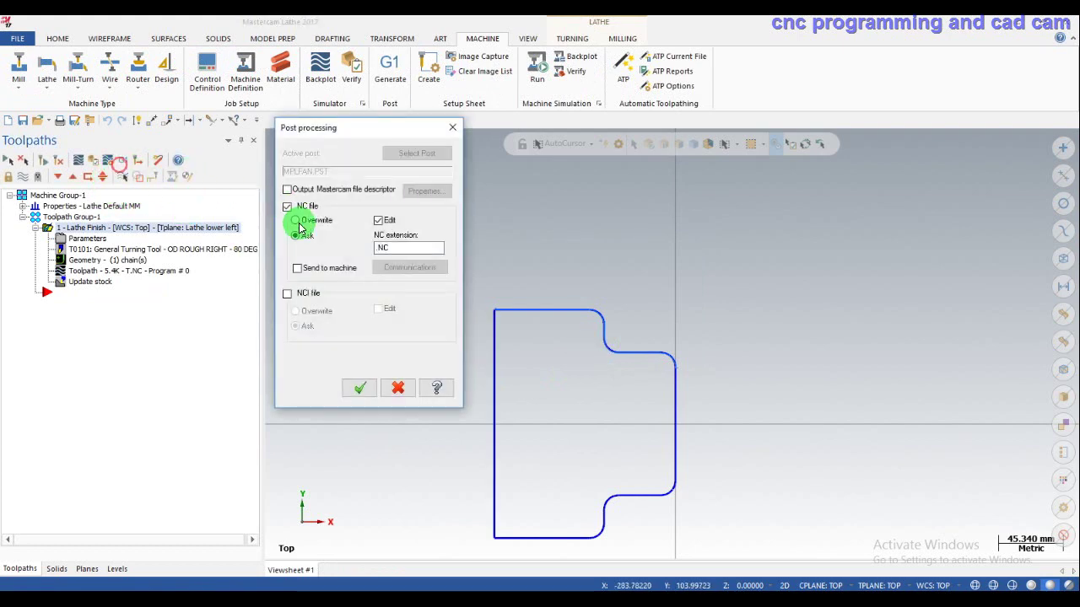
{"action": "left_click", "coordinate": [296, 222]}
{"action": "left_click", "coordinate": [359, 388]}
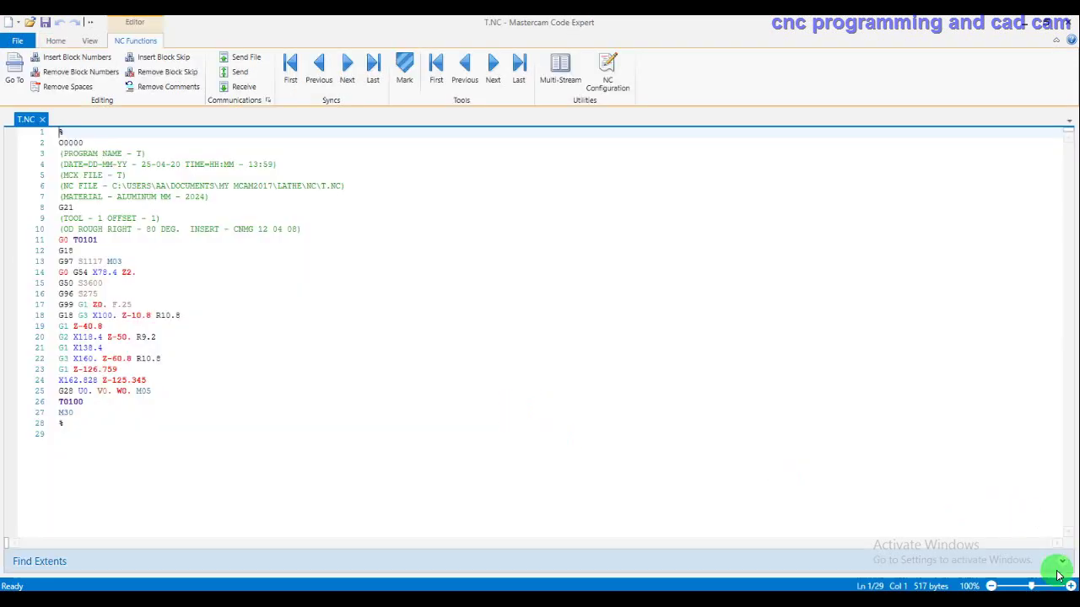
Zoom the code and add 'NOW YOU CAN SEE THE I,K VALUE IS CHANGED WITH R' after R10.8 on line 18.
{"action": "left_click", "coordinate": [1070, 585]}
{"action": "left_click", "coordinate": [1070, 585]}
{"action": "left_click", "coordinate": [1070, 585]}
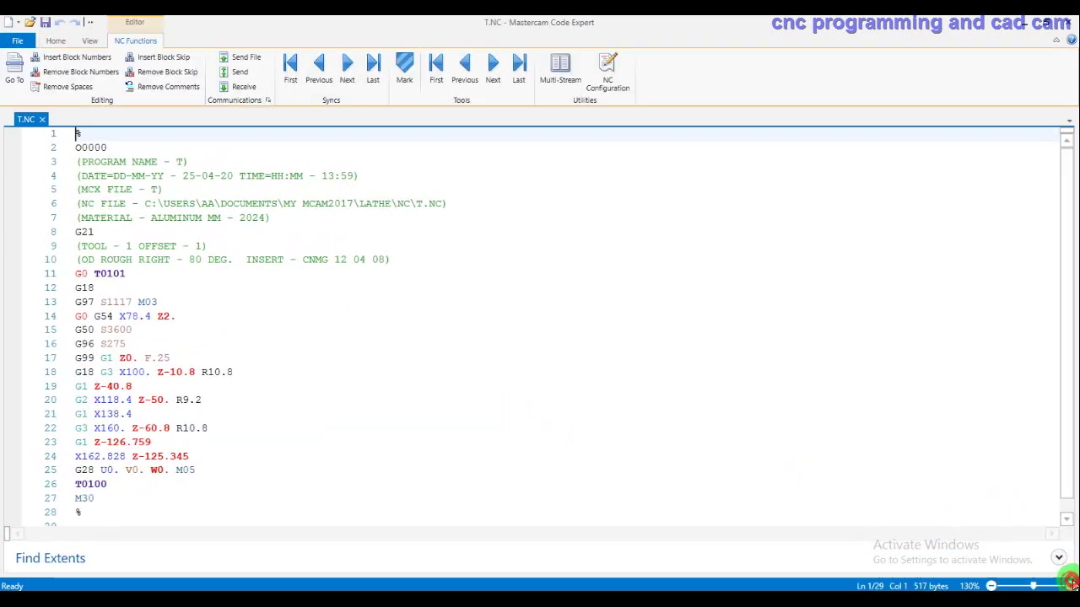
{"action": "left_click", "coordinate": [1069, 585]}
{"action": "left_click", "coordinate": [1070, 586]}
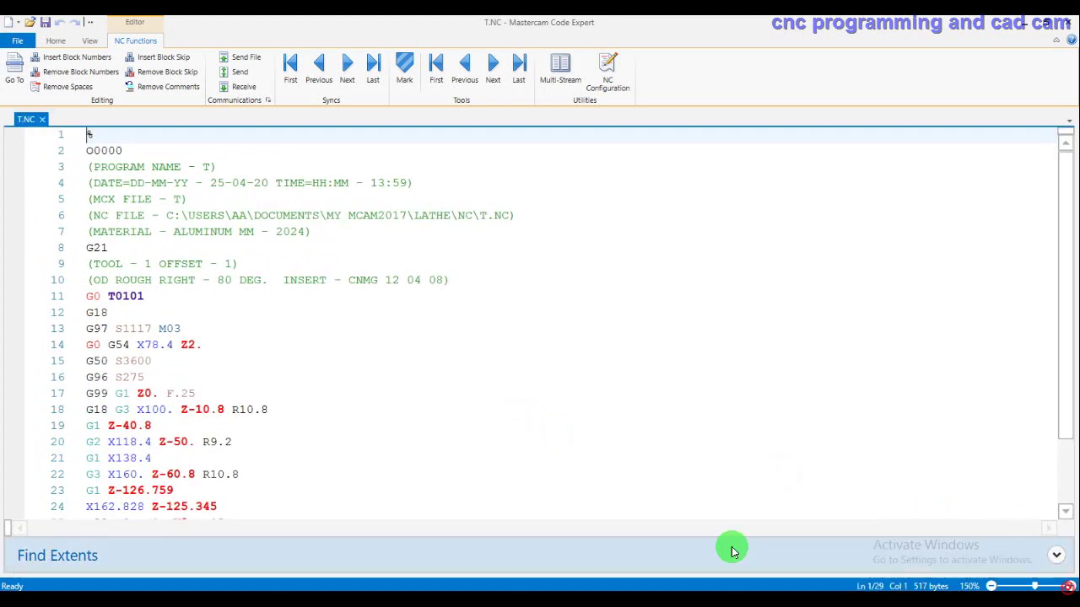
{"action": "left_click", "coordinate": [261, 409]}
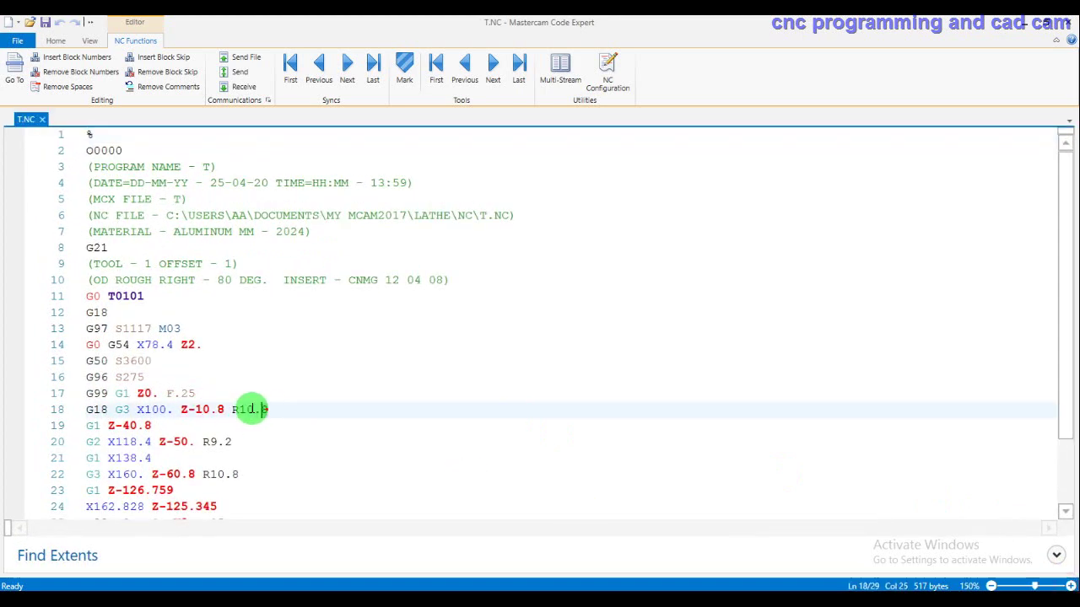
{"action": "left_click_drag", "start_coordinate": [266, 409], "coordinate": [145, 408]}
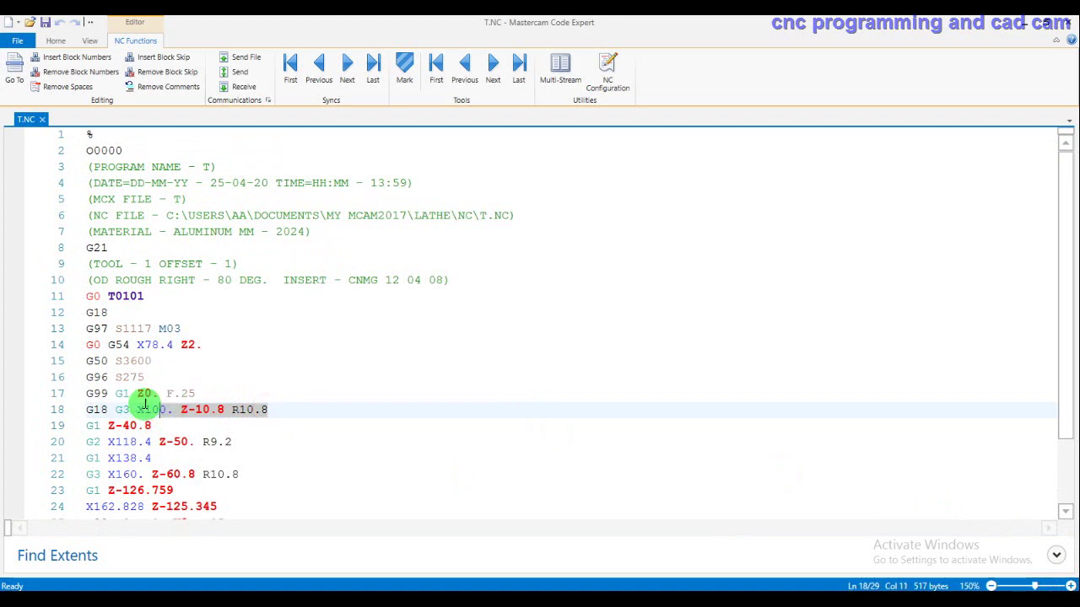
{"action": "left_click", "coordinate": [296, 411]}
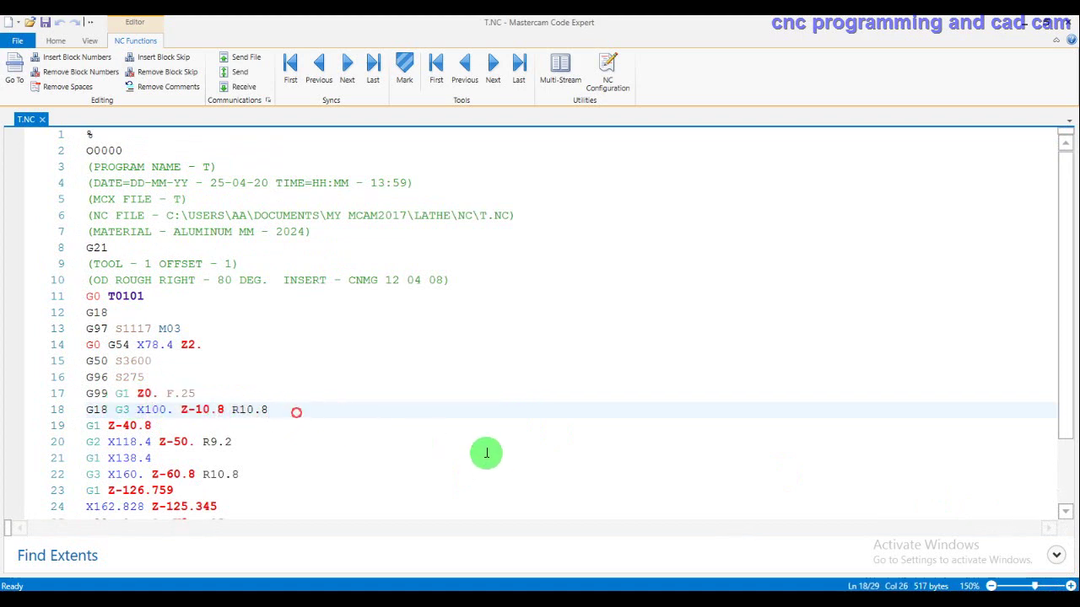
{"action": "type", "text": " NO"}
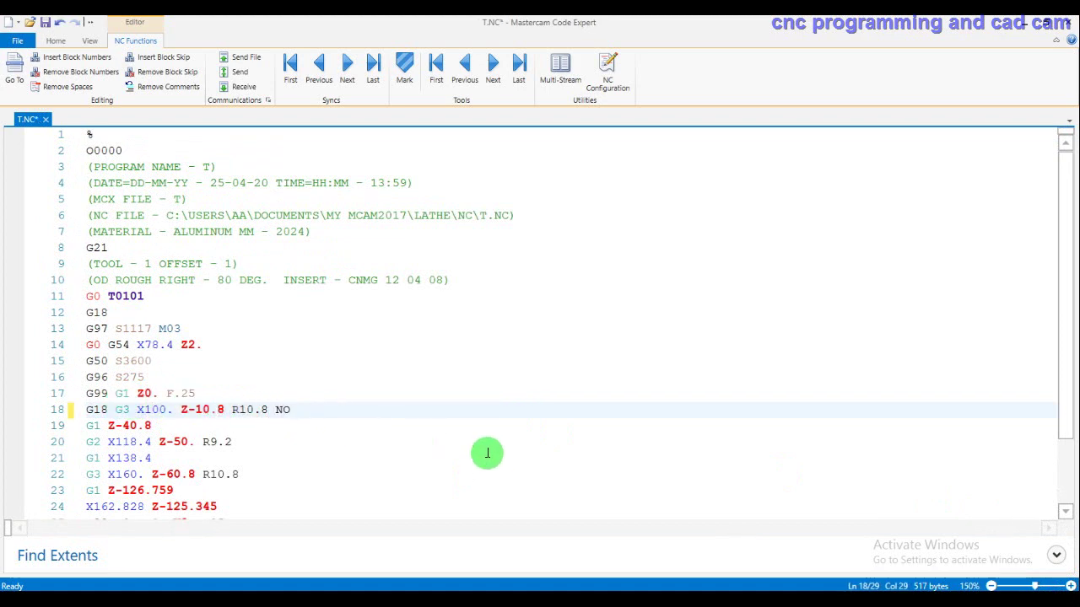
{"action": "type", "text": "W YOU"}
{"action": "type", "text": " C"}
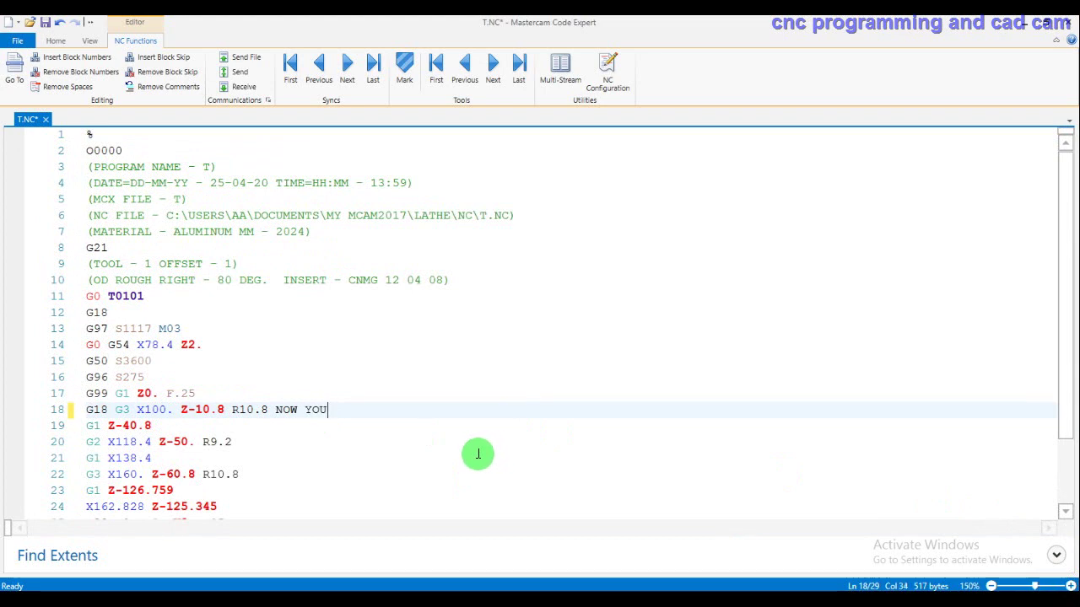
{"action": "type", "text": "AN "}
{"action": "type", "text": "SEE "}
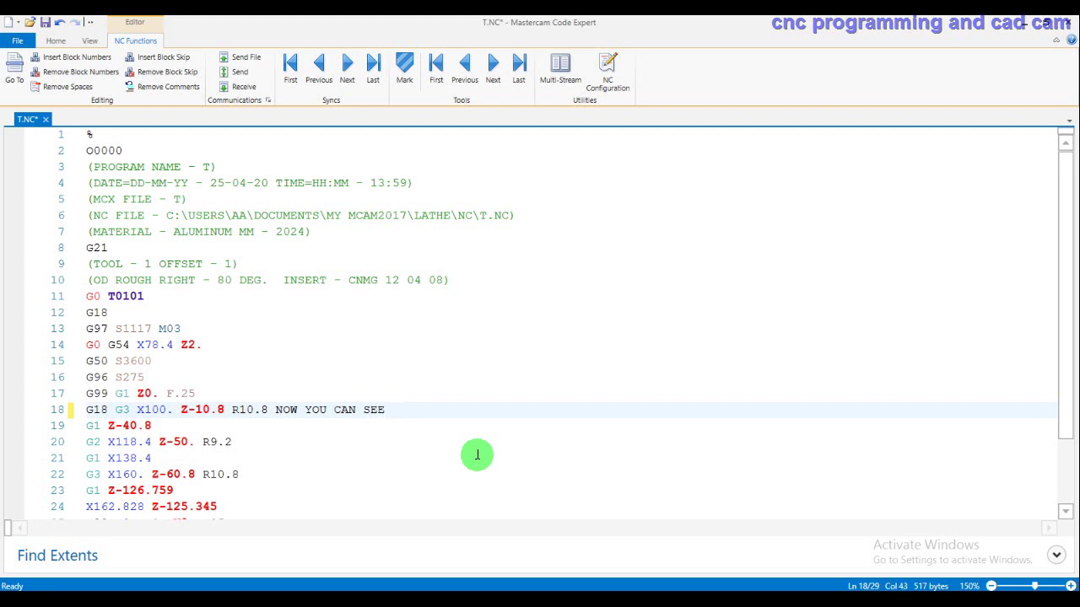
{"action": "type", "text": "THE "}
{"action": "type", "text": "I,"}
{"action": "type", "text": "K VAL"}
{"action": "type", "text": "UE "}
{"action": "type", "text": "IS C"}
{"action": "type", "text": "HAN"}
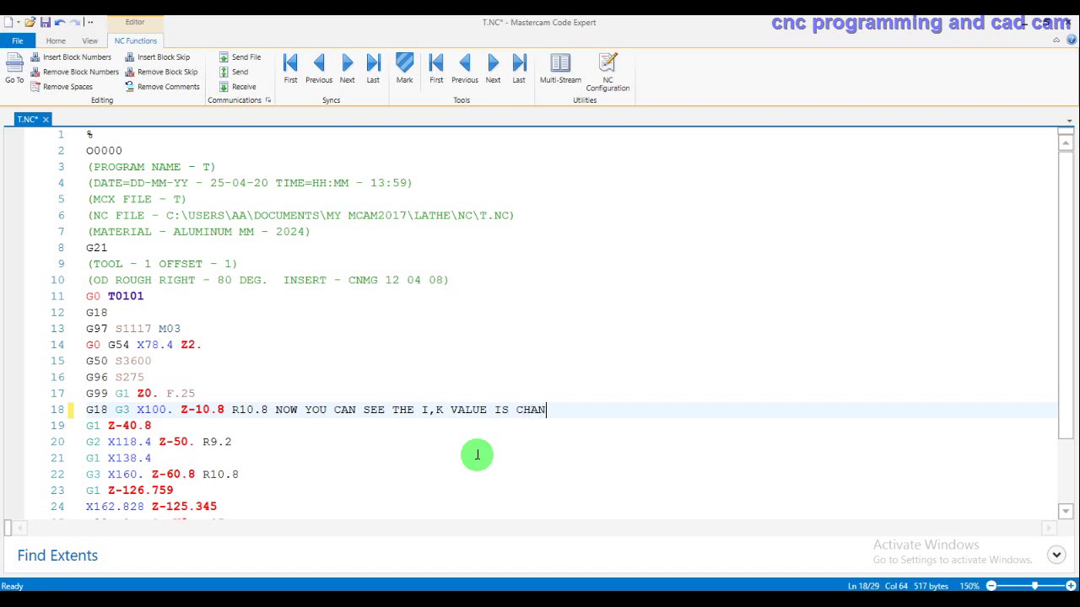
{"action": "type", "text": "GED WITH R"}
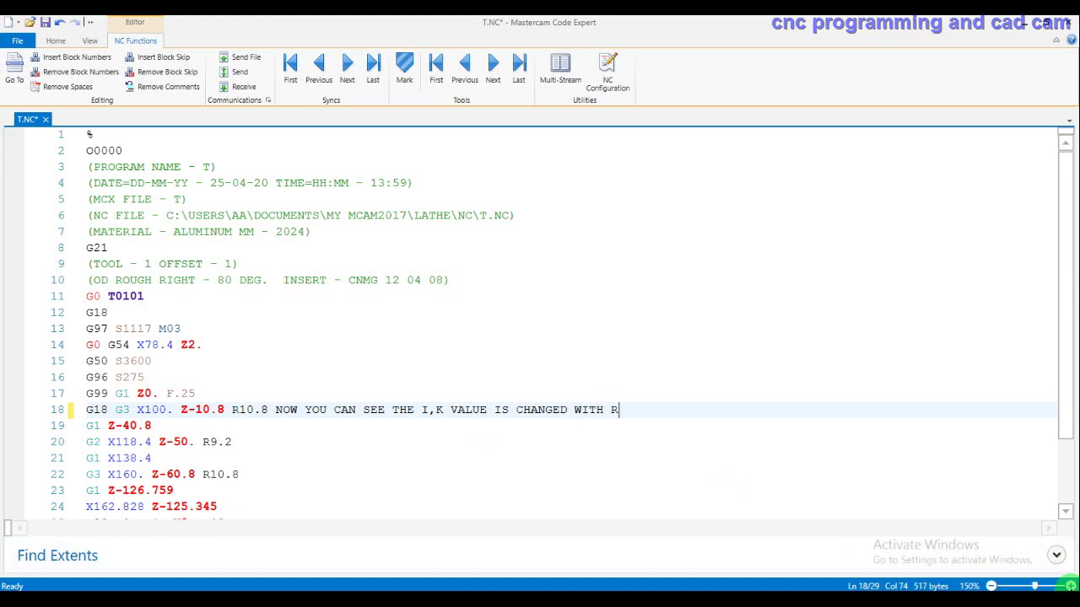
{"action": "left_click", "coordinate": [1070, 584]}
{"action": "left_click", "coordinate": [1070, 585]}
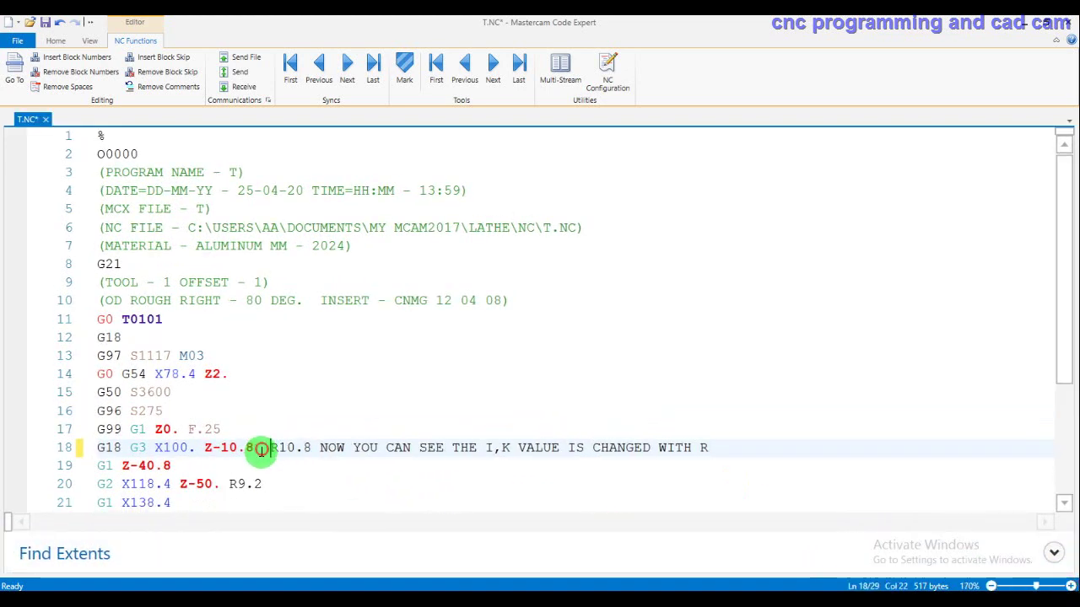
Review the R9.2 and R10.8 arc radii on lines 20 and 22 of T.NC.
{"action": "left_click", "coordinate": [354, 426]}
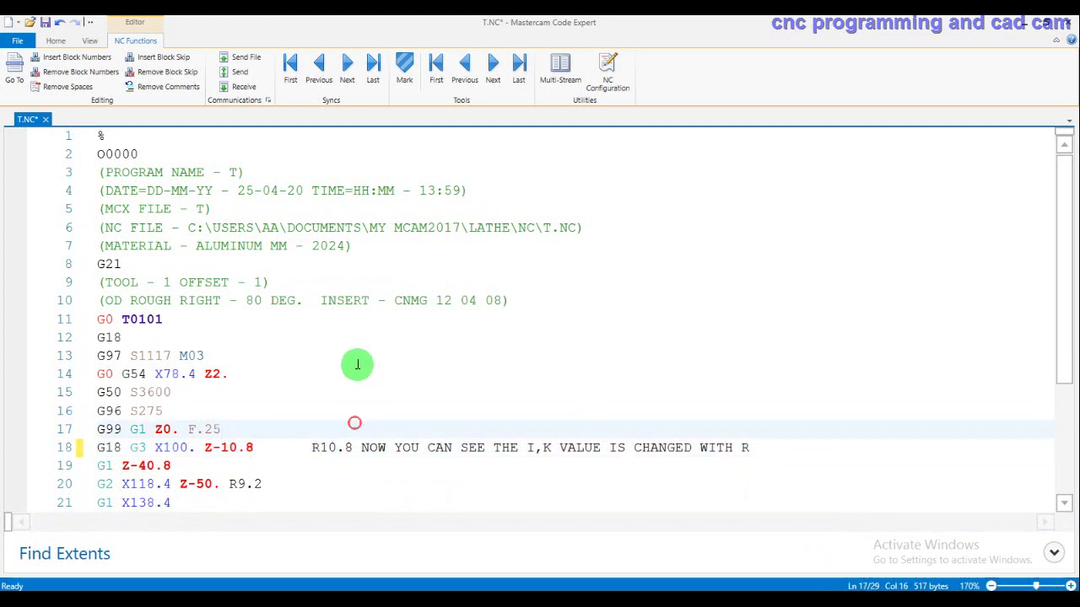
{"action": "scroll", "coordinate": [252, 458], "scroll_direction": "down", "scroll_amount": 2}
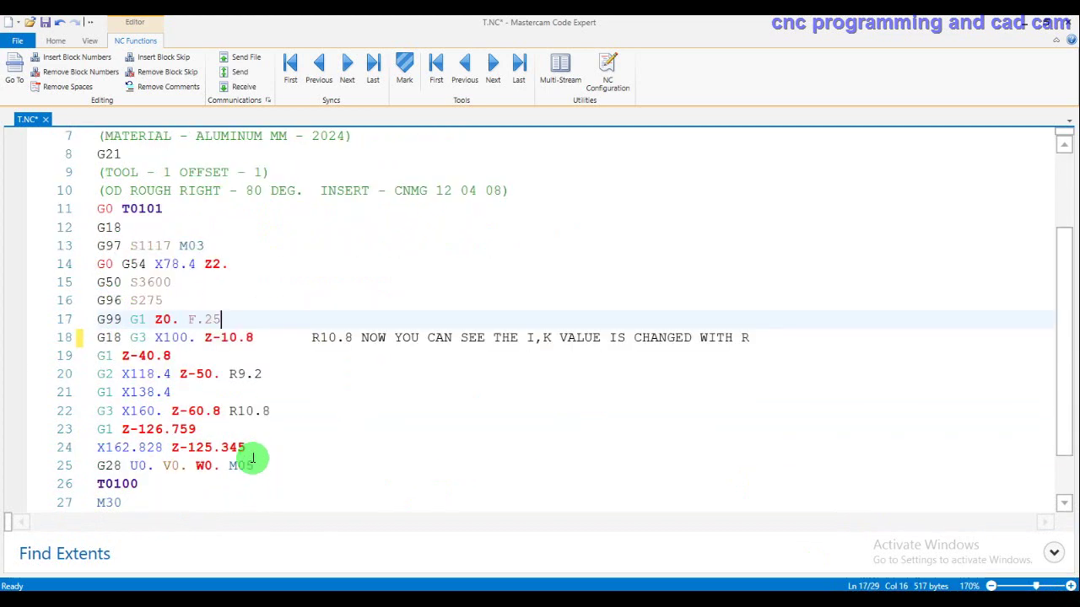
{"action": "scroll", "coordinate": [254, 453], "scroll_direction": "down", "scroll_amount": 1}
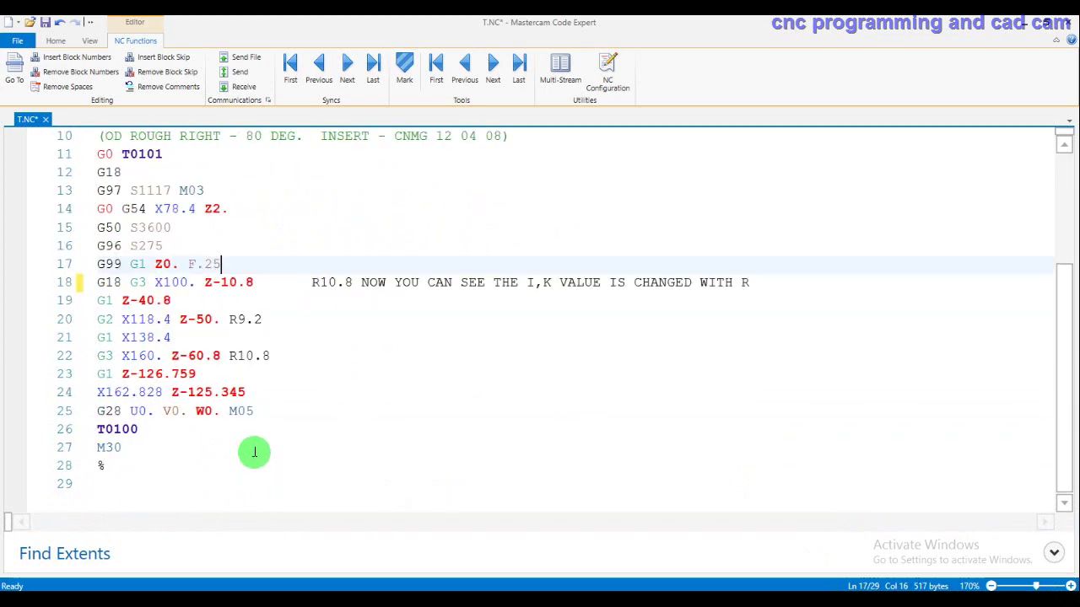
{"action": "left_click", "coordinate": [253, 321]}
{"action": "left_click_drag", "start_coordinate": [265, 320], "coordinate": [229, 321]}
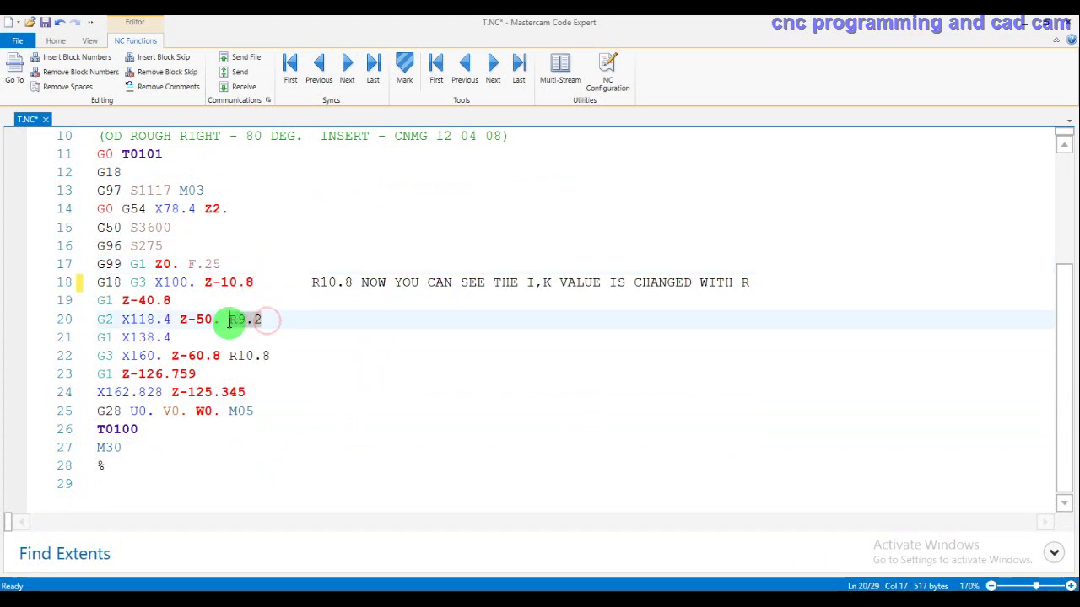
{"action": "left_click_drag", "start_coordinate": [273, 356], "coordinate": [236, 355]}
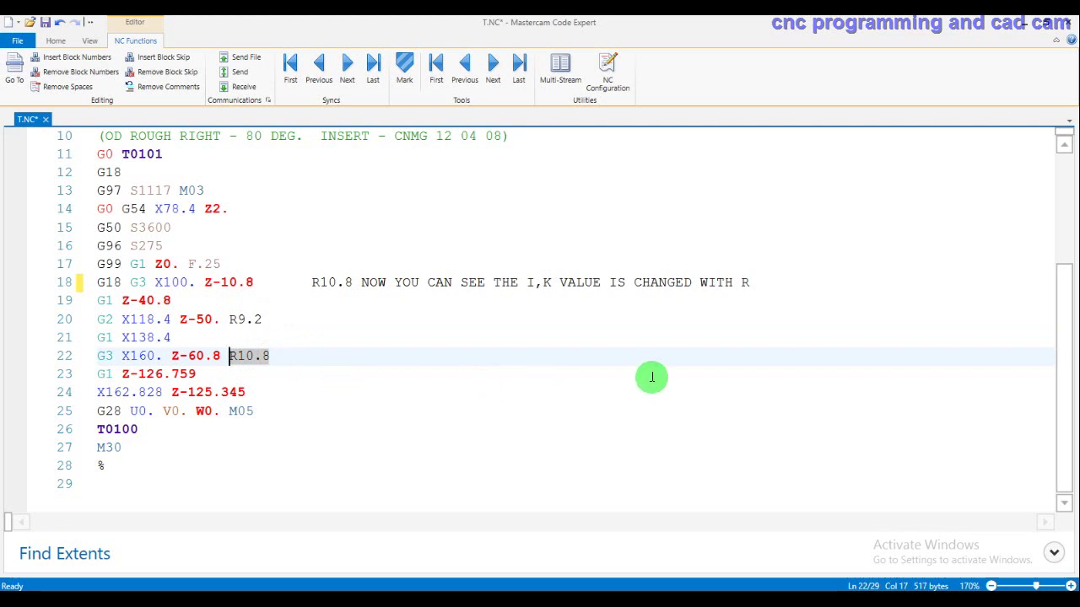
Close Code Expert without saving the changes to T.NC.
{"action": "scroll", "coordinate": [654, 378], "scroll_direction": "up", "scroll_amount": 3}
{"action": "scroll", "coordinate": [667, 362], "scroll_direction": "down", "scroll_amount": 3}
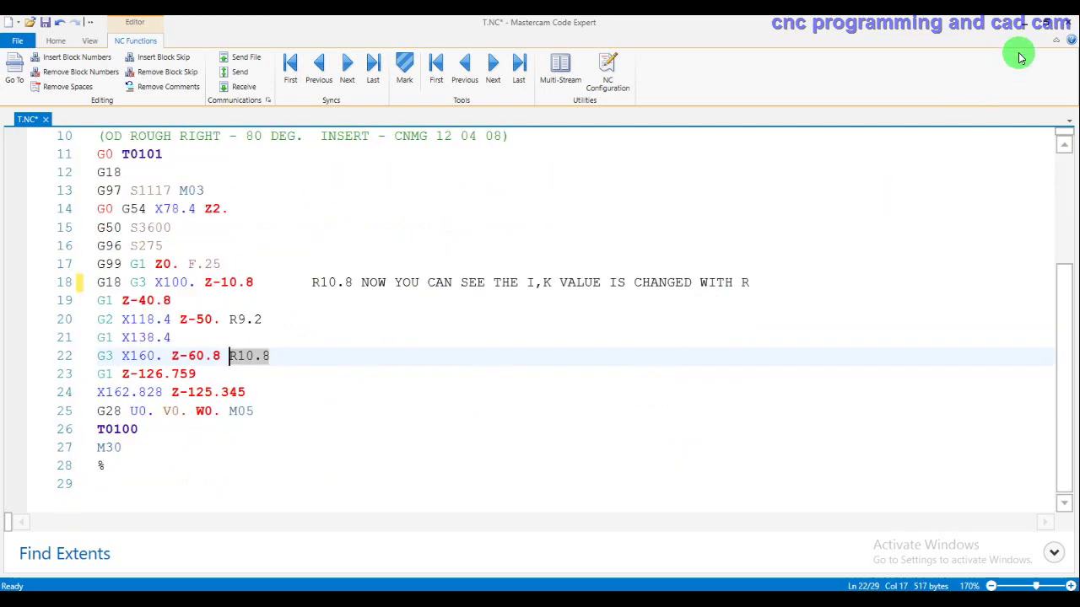
{"action": "left_click", "coordinate": [1066, 30]}
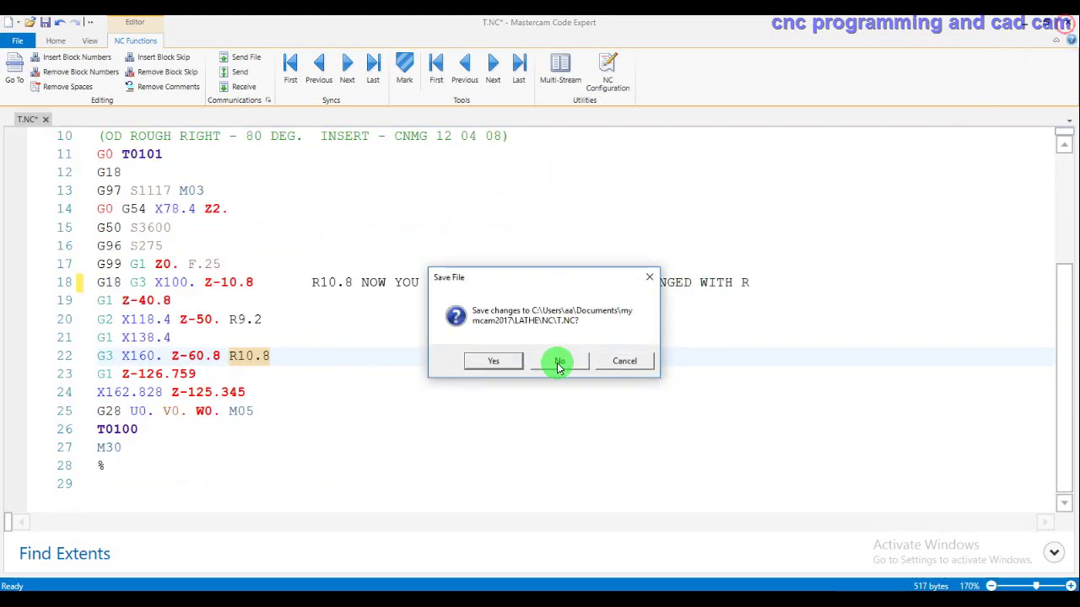
{"action": "left_click", "coordinate": [558, 361]}
Draw an endpoint line from the right face's centre inward along the part centreline.
{"action": "scroll", "coordinate": [578, 337], "scroll_direction": "down", "scroll_amount": 1}
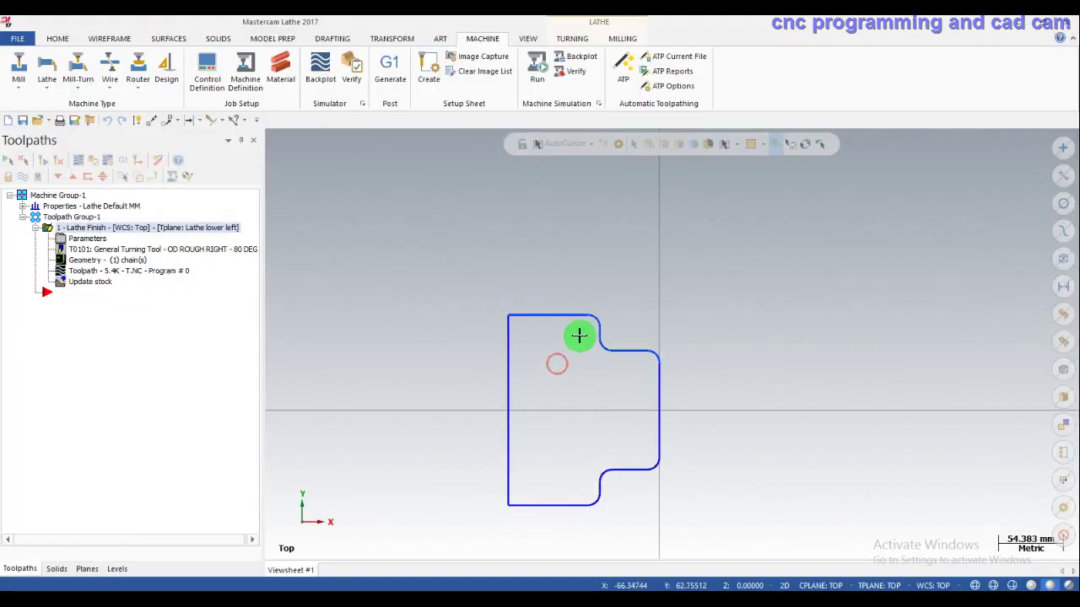
{"action": "scroll", "coordinate": [578, 333], "scroll_direction": "down", "scroll_amount": 1}
{"action": "scroll", "coordinate": [578, 334], "scroll_direction": "down", "scroll_amount": 1}
{"action": "scroll", "coordinate": [623, 416], "scroll_direction": "up", "scroll_amount": 1}
{"action": "scroll", "coordinate": [631, 422], "scroll_direction": "up", "scroll_amount": 1}
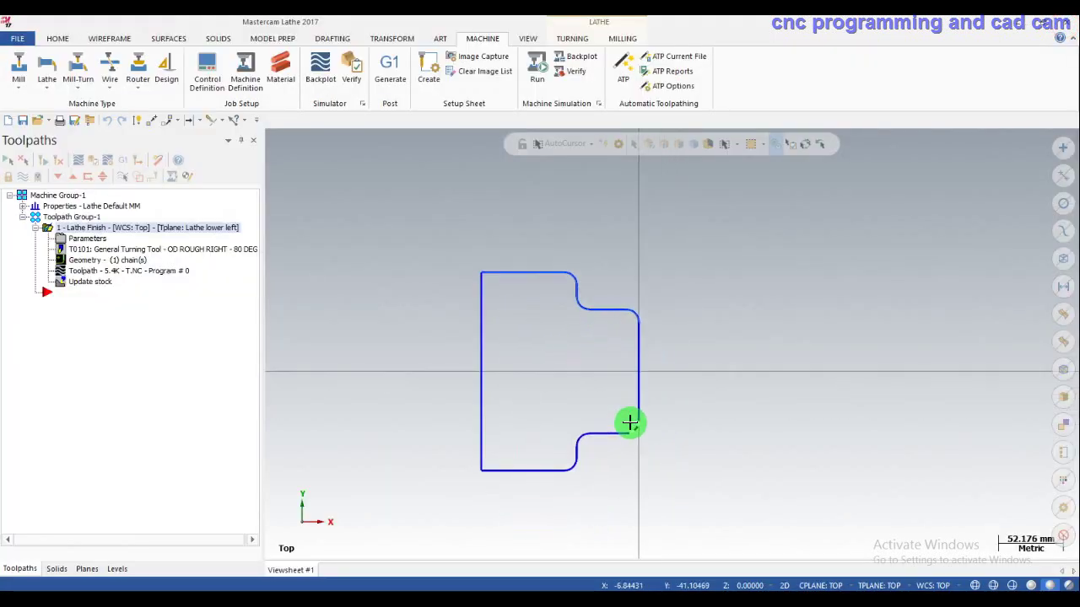
{"action": "left_click", "coordinate": [110, 39]}
{"action": "left_click", "coordinate": [98, 76]}
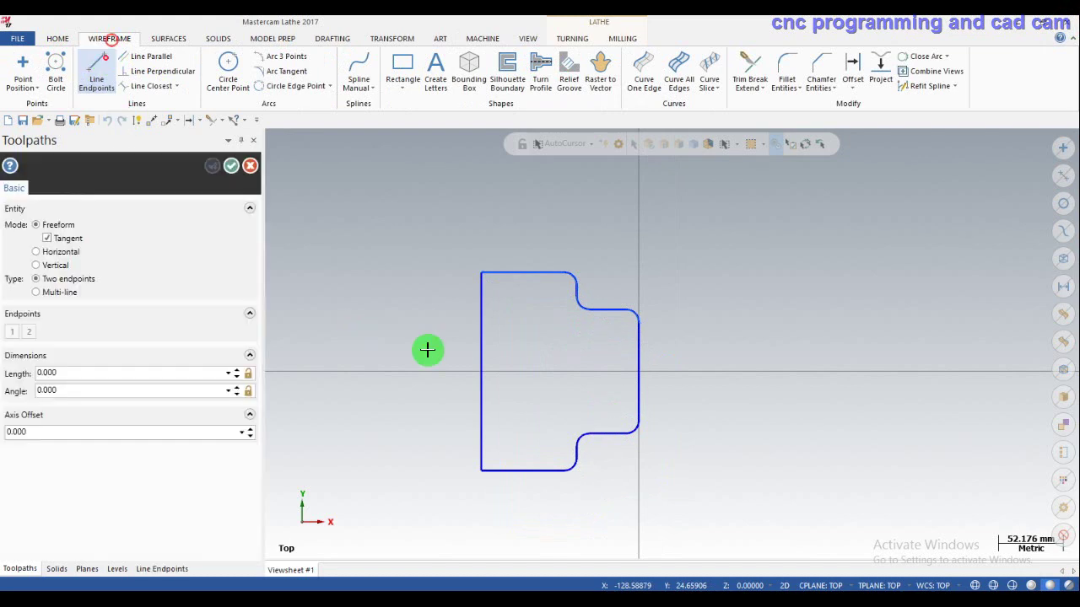
{"action": "left_click", "coordinate": [637, 374]}
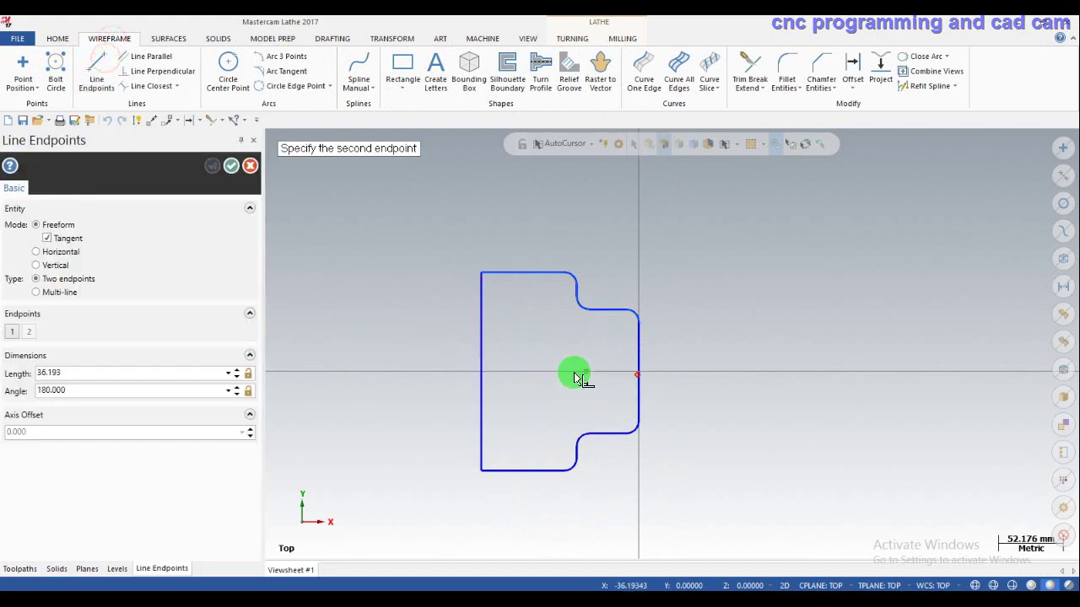
{"action": "left_click", "coordinate": [546, 372]}
{"action": "left_click", "coordinate": [230, 172]}
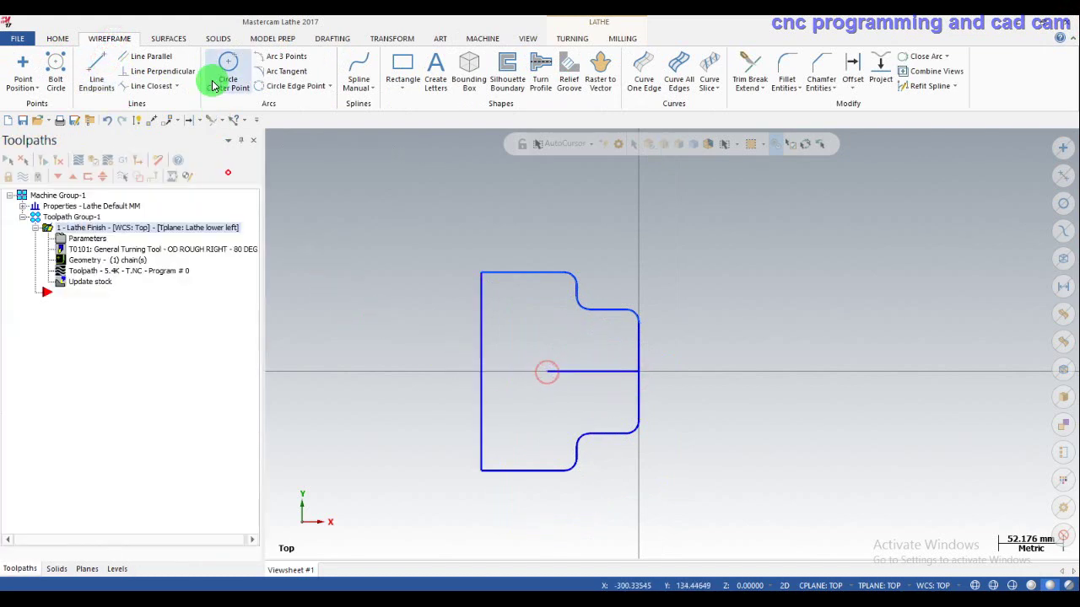
Draw a 20 mm diameter circle centred at the line's left end.
{"action": "left_click", "coordinate": [226, 72]}
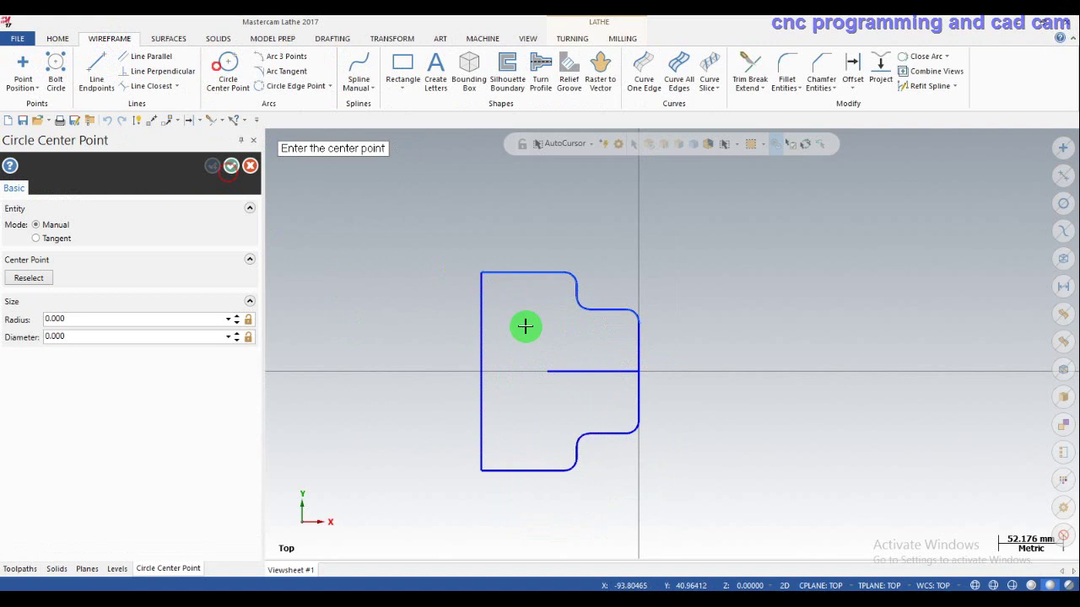
{"action": "left_click", "coordinate": [546, 371]}
{"action": "left_click", "coordinate": [560, 389]}
{"action": "double_click", "coordinate": [110, 333]}
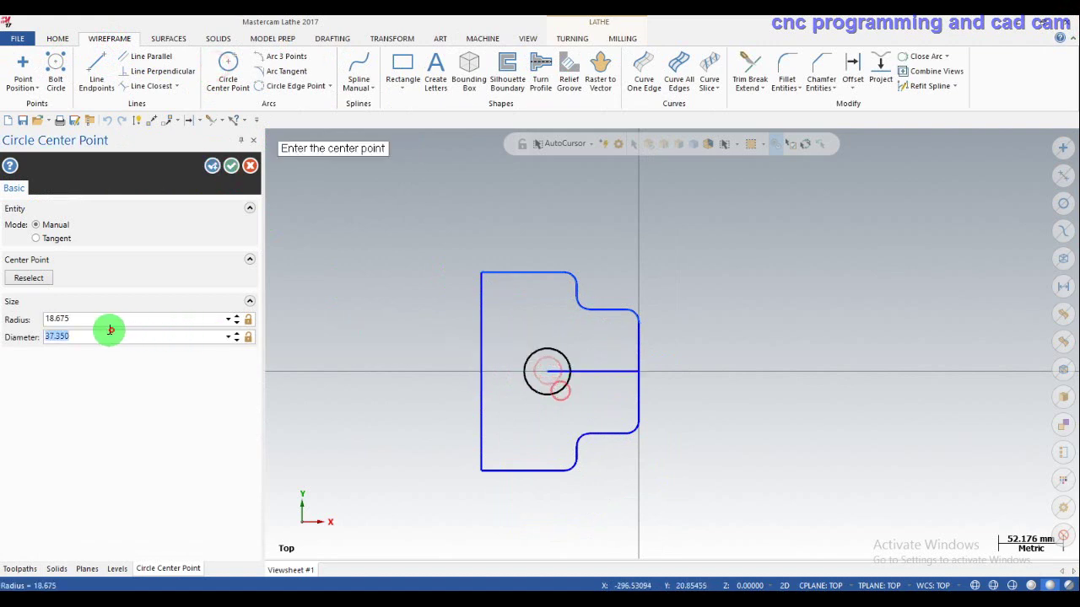
{"action": "type", "text": "20"}
{"action": "key", "text": "Return"}
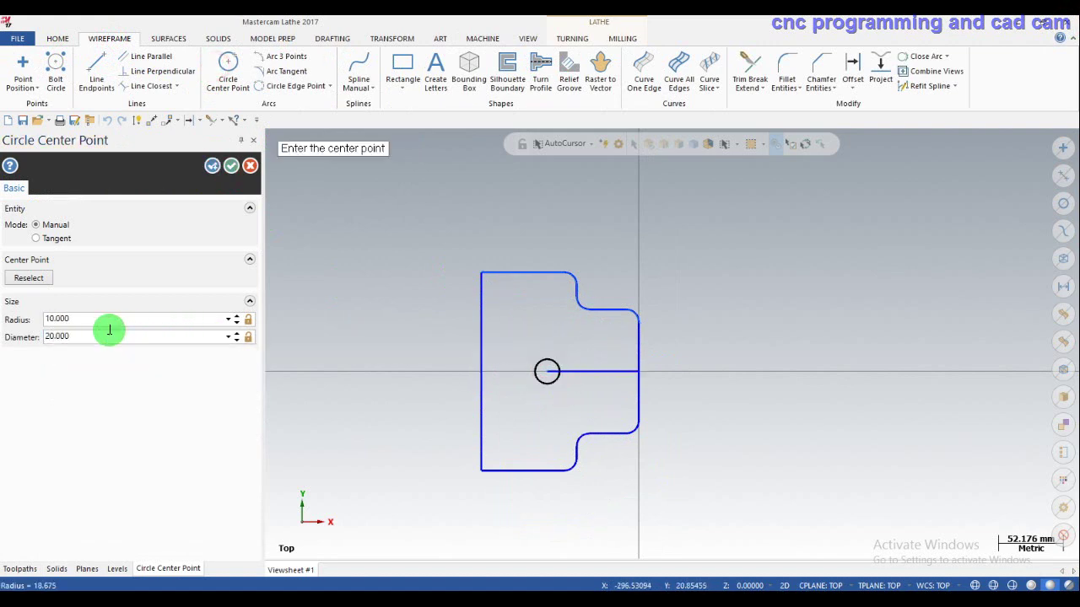
{"action": "left_click", "coordinate": [232, 166]}
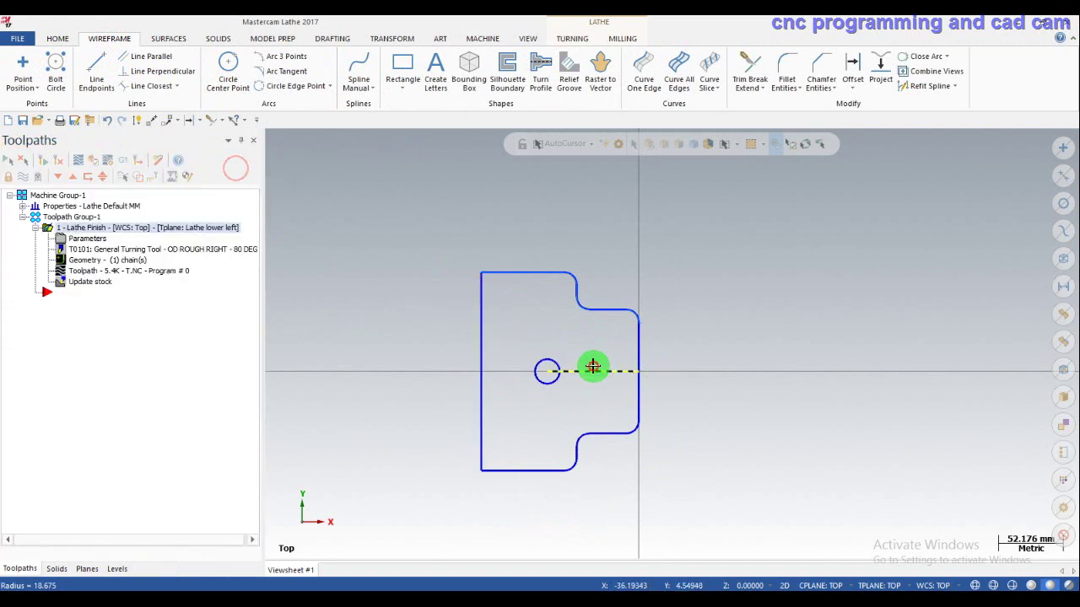
{"action": "scroll", "coordinate": [592, 365], "scroll_direction": "down", "scroll_amount": 1}
{"action": "scroll", "coordinate": [574, 388], "scroll_direction": "up", "scroll_amount": 1}
{"action": "scroll", "coordinate": [540, 472], "scroll_direction": "up", "scroll_amount": 1}
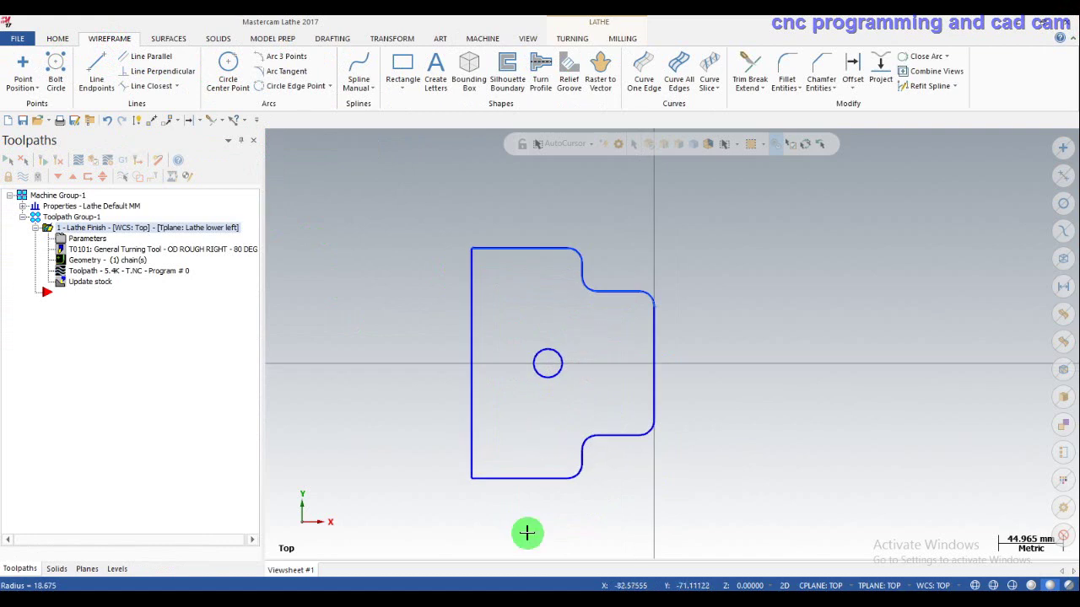
Review the Notepad note about using G01 without drill-cycle support, then minimize Notepad.
{"action": "left_click", "coordinate": [488, 592]}
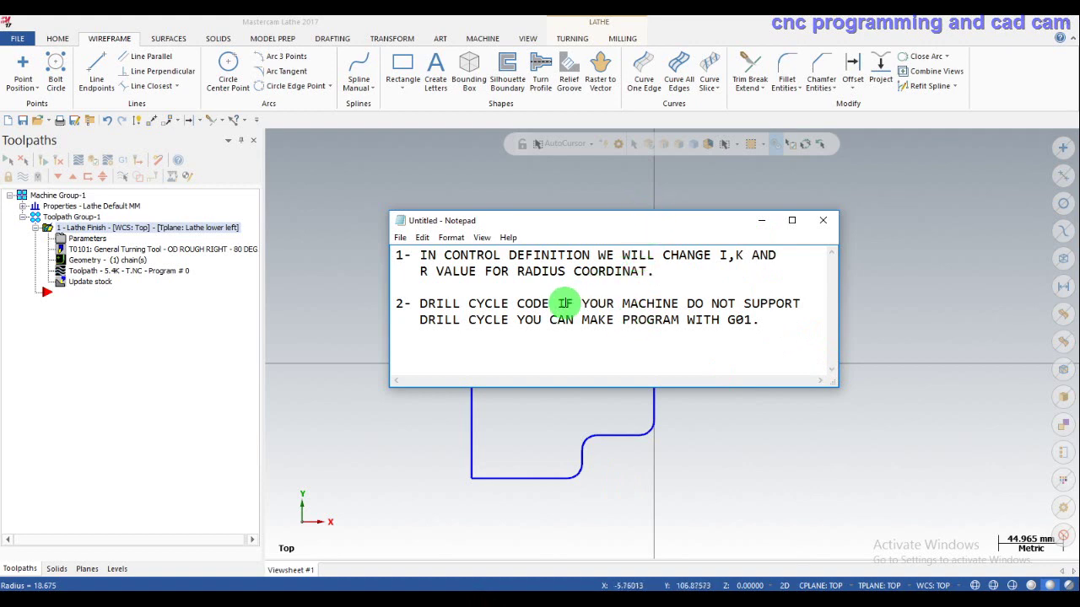
{"action": "left_click_drag", "start_coordinate": [420, 304], "coordinate": [785, 327]}
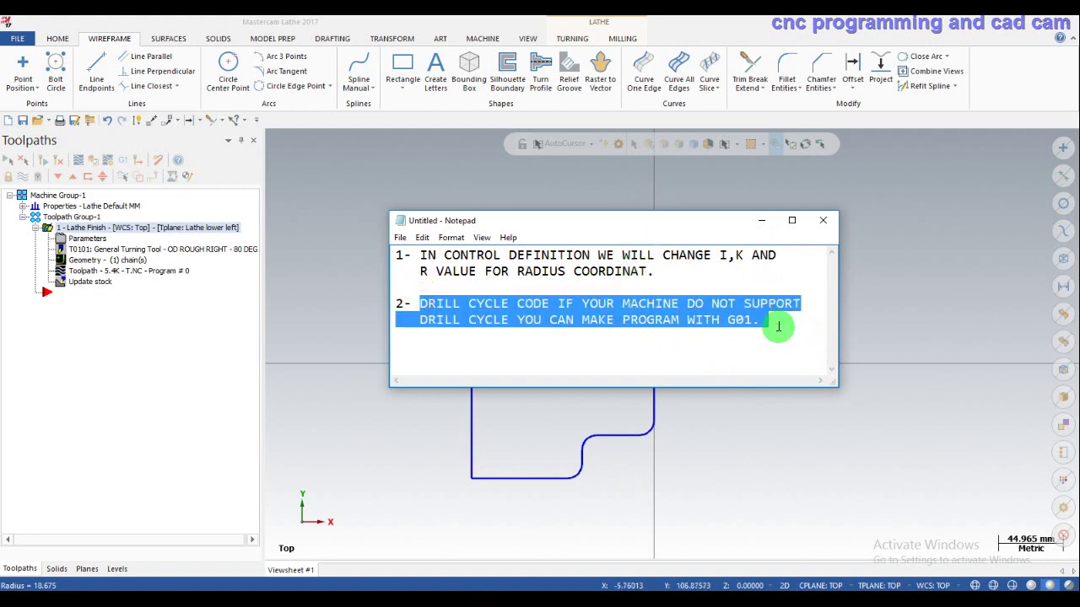
{"action": "left_click_drag", "start_coordinate": [769, 319], "coordinate": [412, 304]}
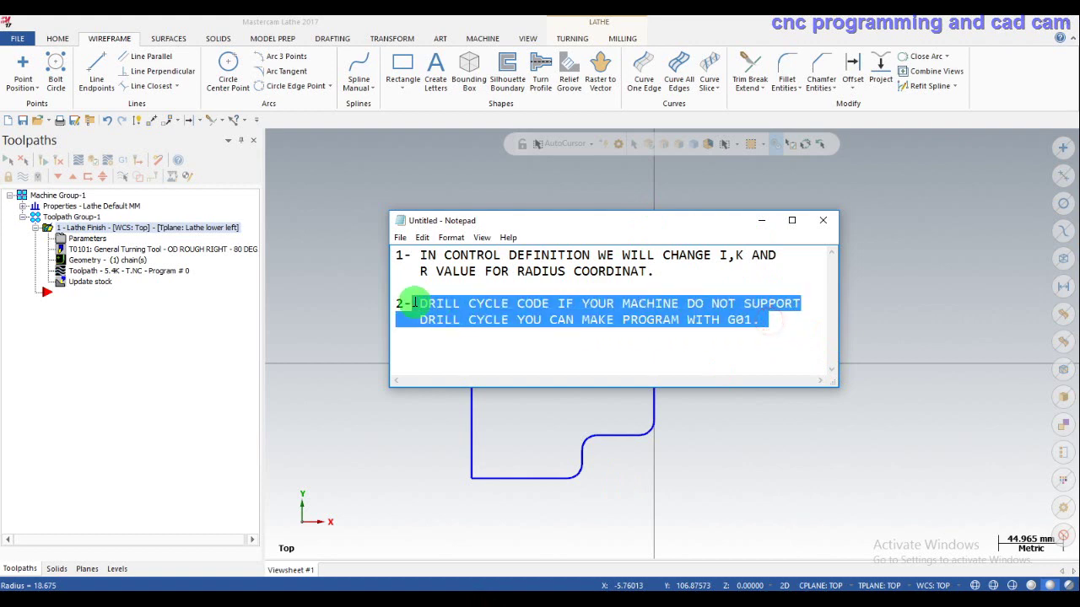
{"action": "left_click", "coordinate": [674, 345]}
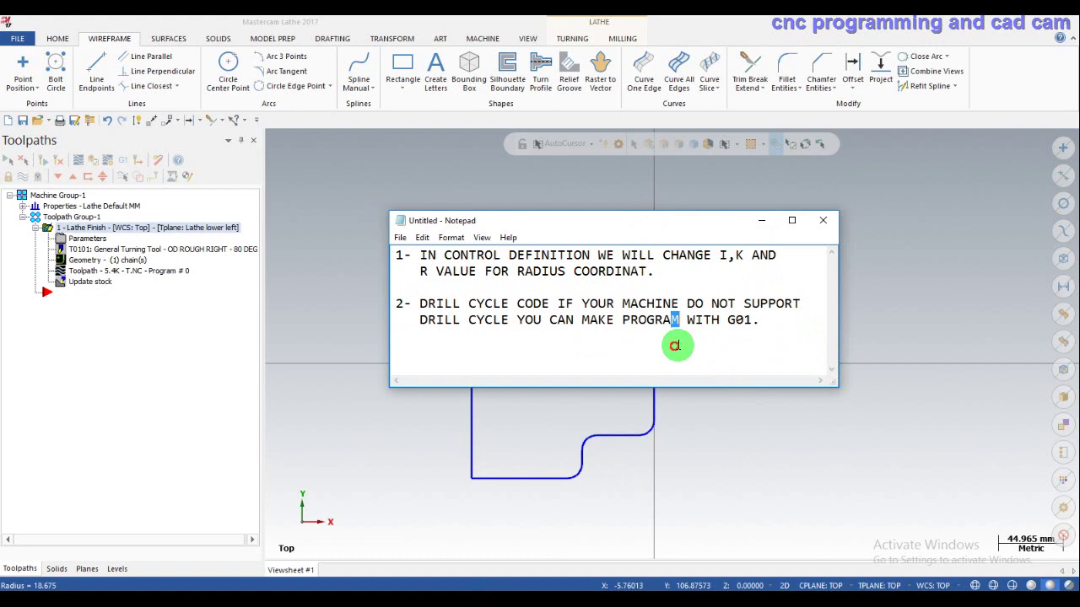
{"action": "left_click_drag", "start_coordinate": [748, 331], "coordinate": [757, 331]}
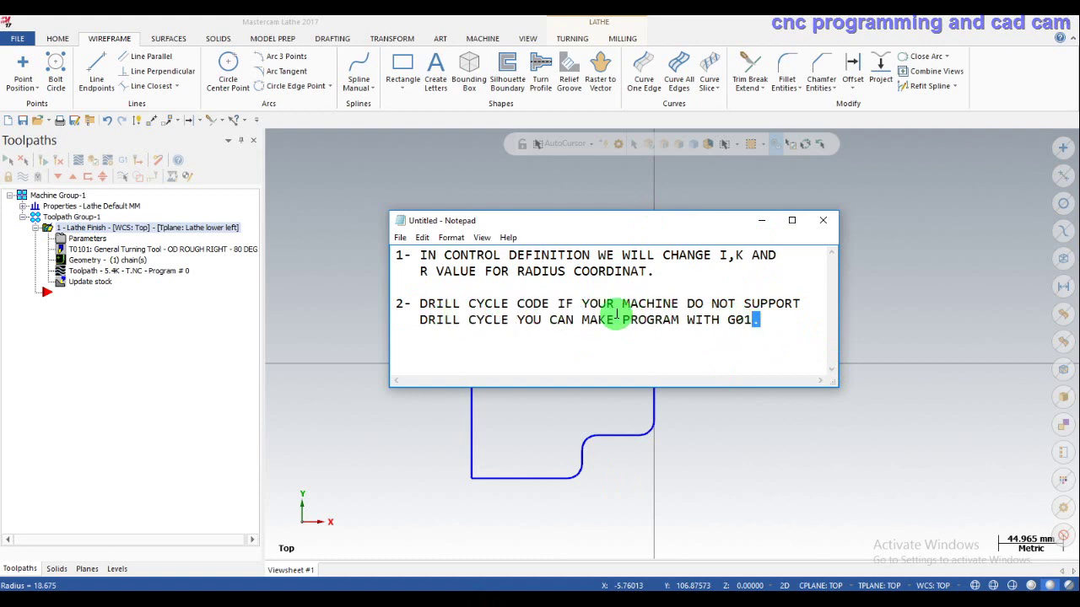
{"action": "left_click", "coordinate": [754, 221]}
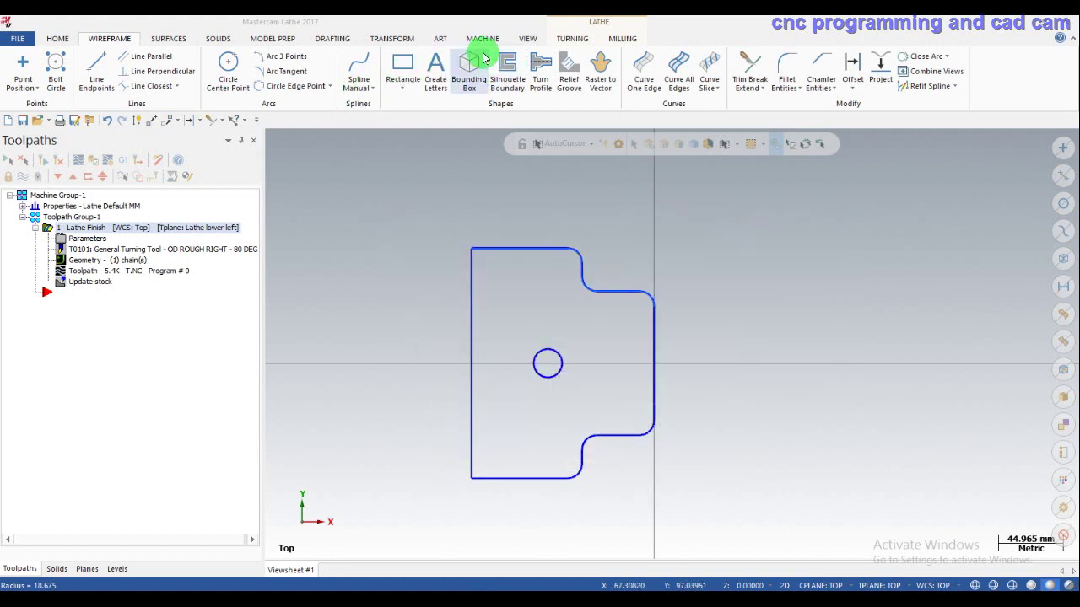
Start a C-axis Cross Drill operation using the 20 mm circle as its drill point.
{"action": "left_click", "coordinate": [570, 39]}
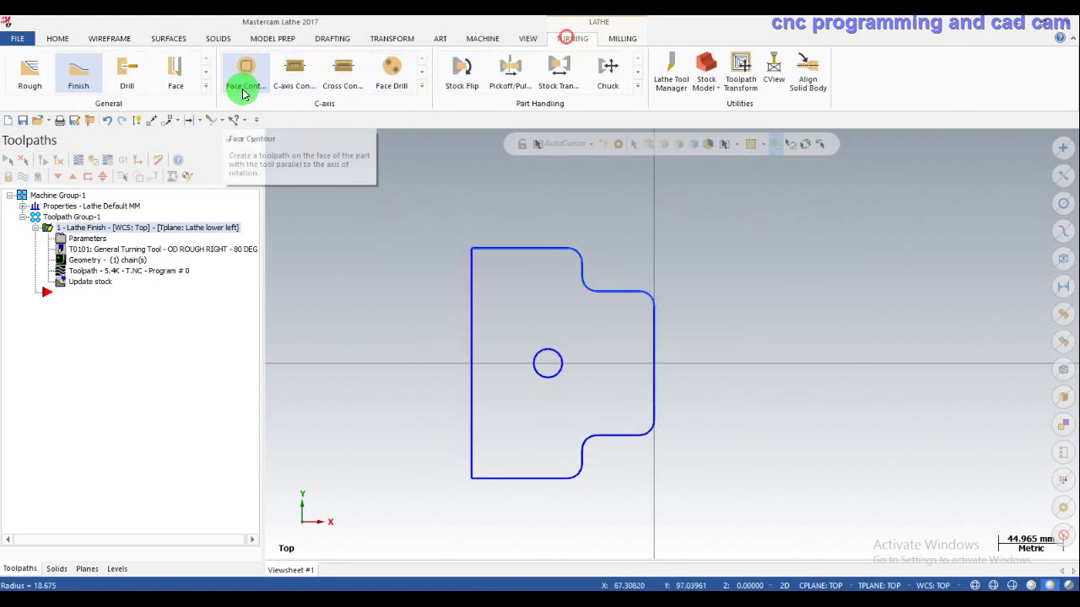
{"action": "left_click", "coordinate": [421, 85]}
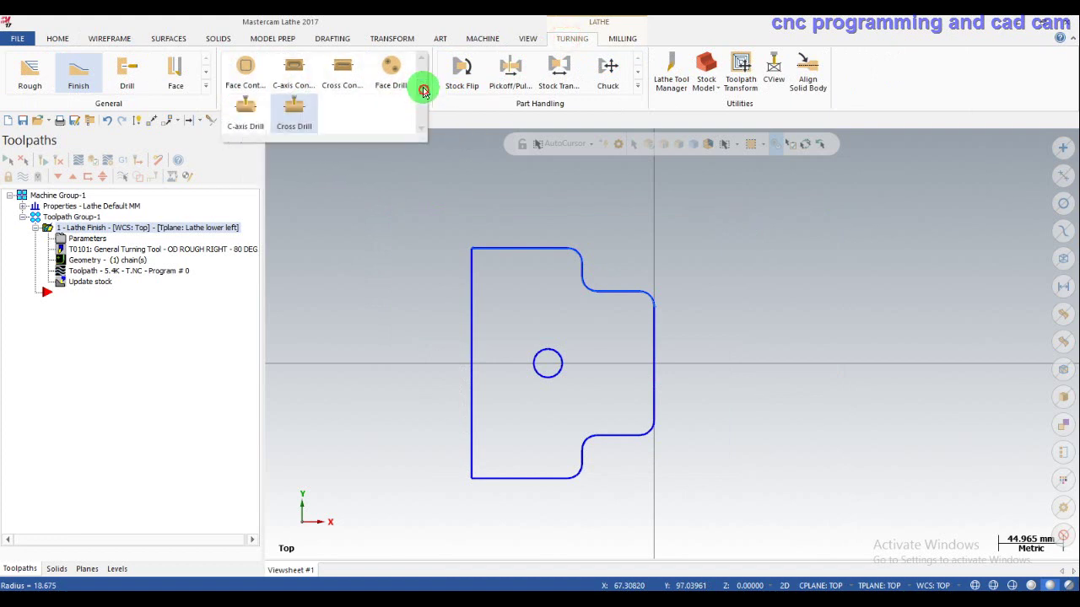
{"action": "left_click", "coordinate": [297, 120]}
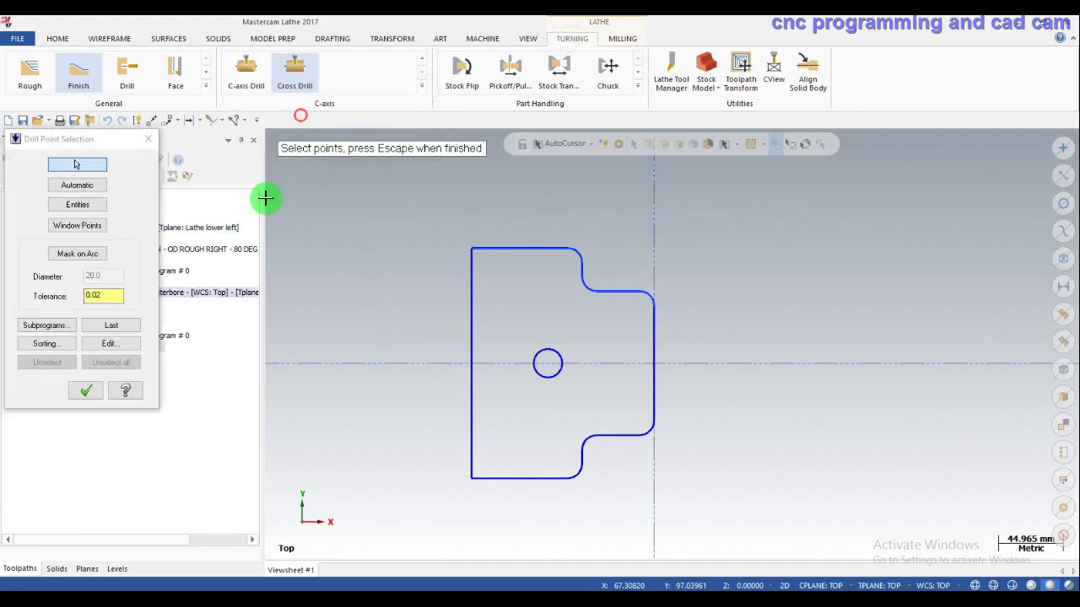
{"action": "left_click", "coordinate": [76, 206]}
{"action": "left_click", "coordinate": [540, 375]}
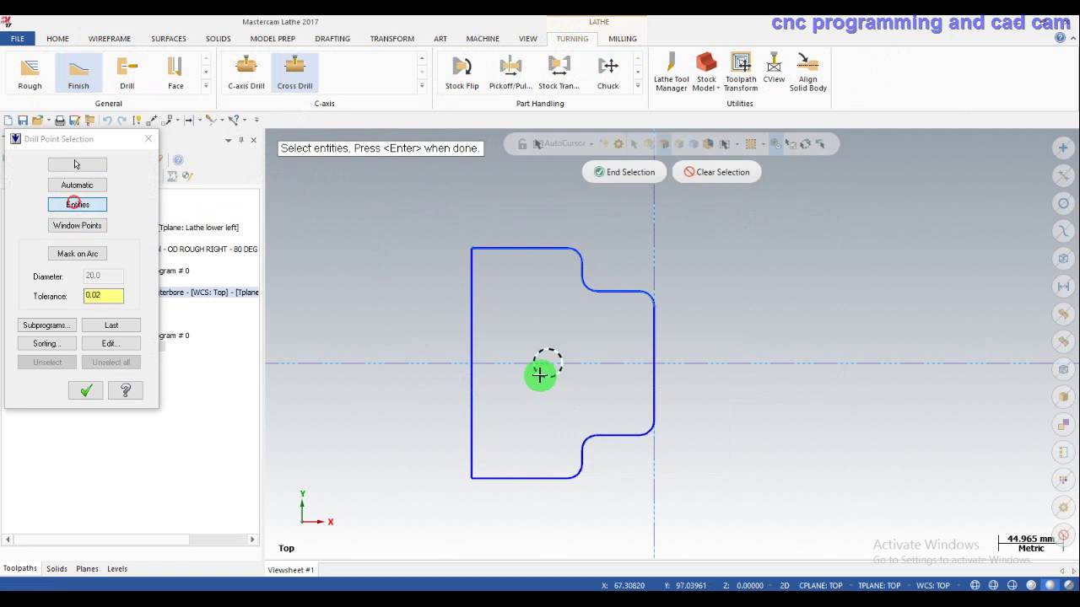
{"action": "left_click", "coordinate": [105, 386]}
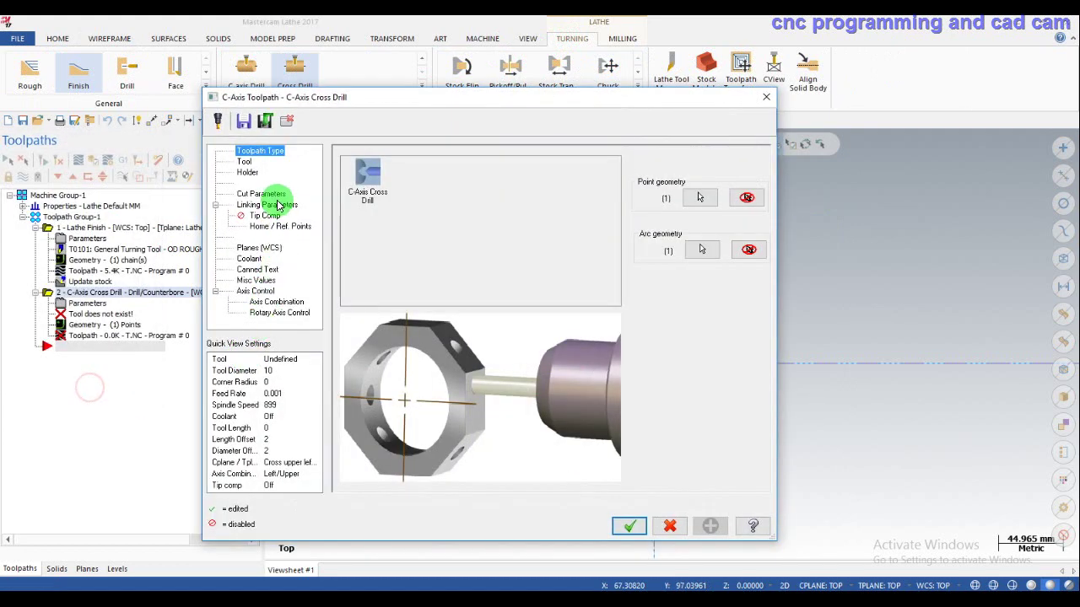
Set the Peck Drill cycle with first and subsequent pecks of 3 and peck clearance 1.
{"action": "left_click", "coordinate": [279, 197]}
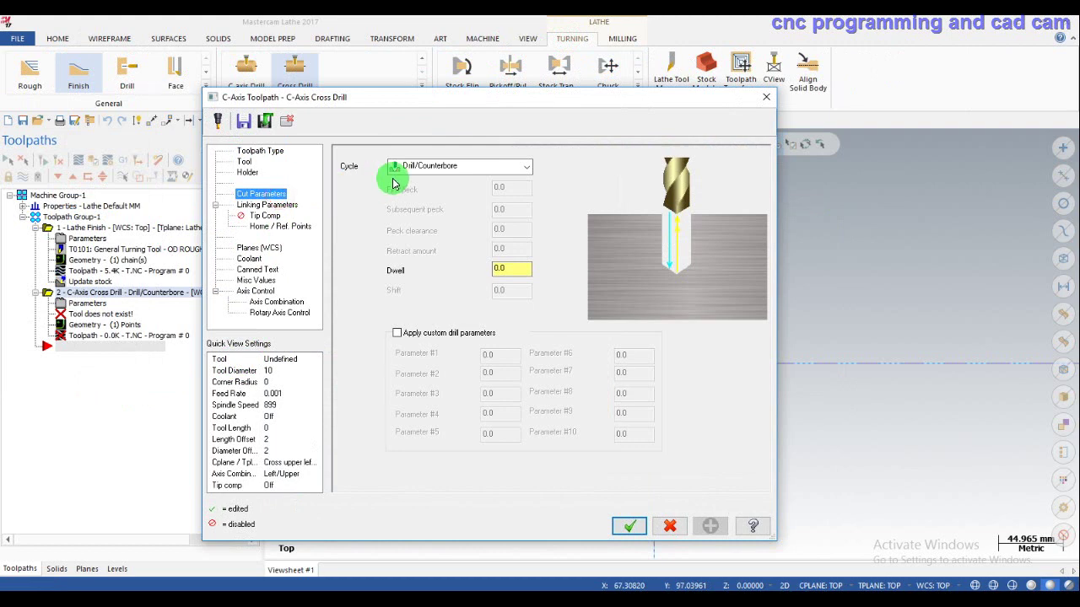
{"action": "left_click", "coordinate": [518, 164]}
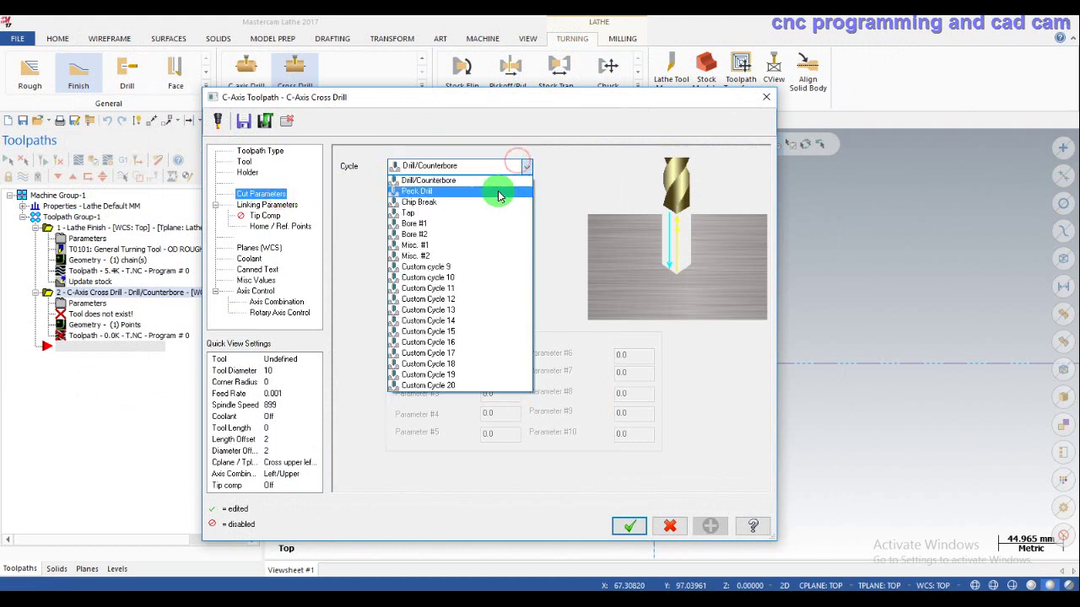
{"action": "left_click", "coordinate": [498, 194]}
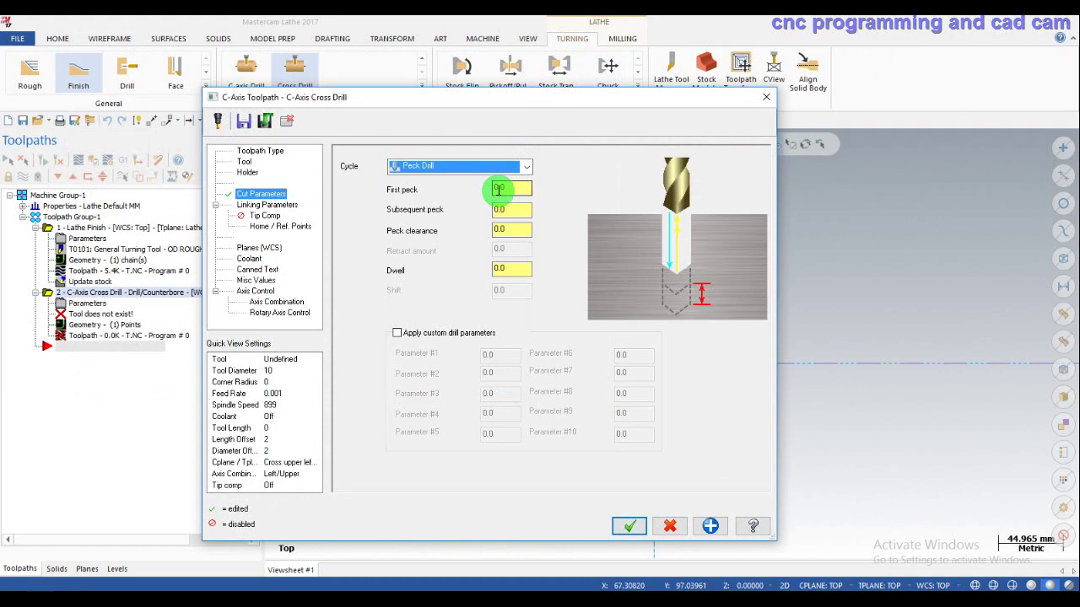
{"action": "left_click", "coordinate": [284, 207]}
{"action": "left_click", "coordinate": [281, 195]}
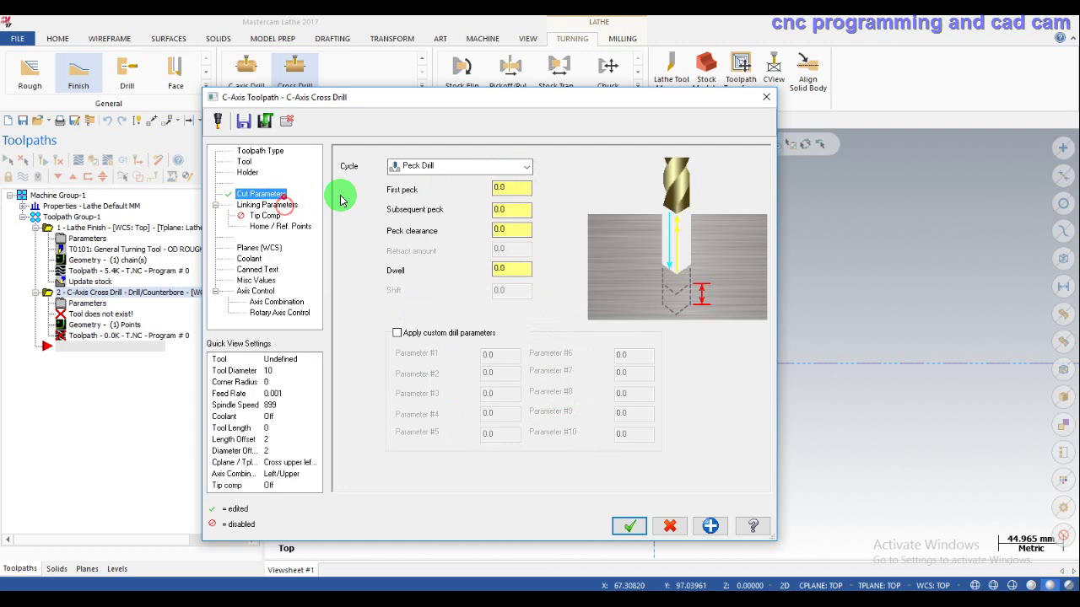
{"action": "left_click", "coordinate": [289, 207]}
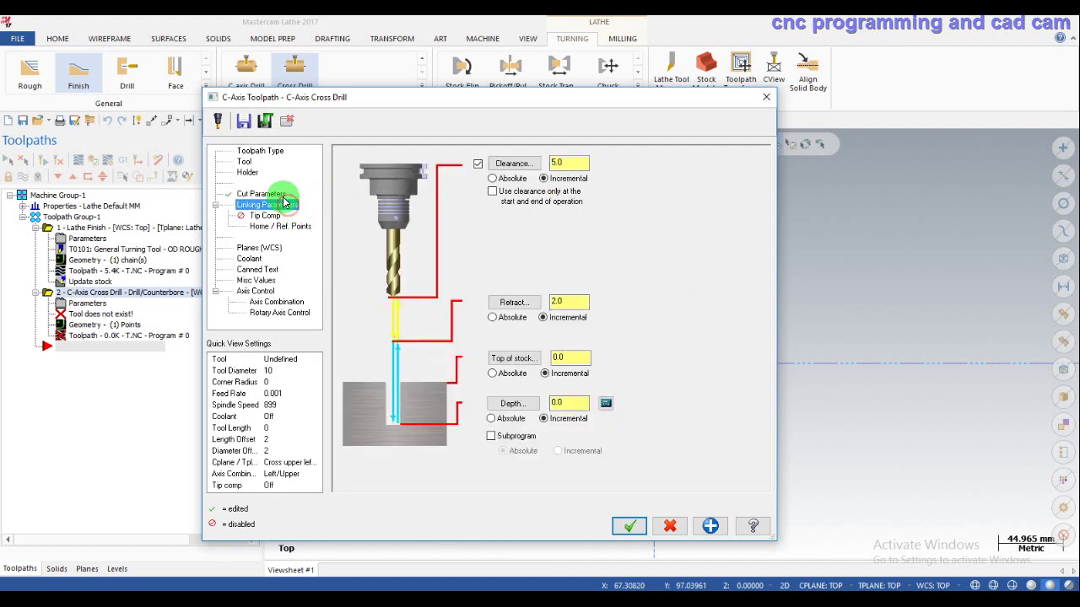
{"action": "left_click", "coordinate": [282, 195]}
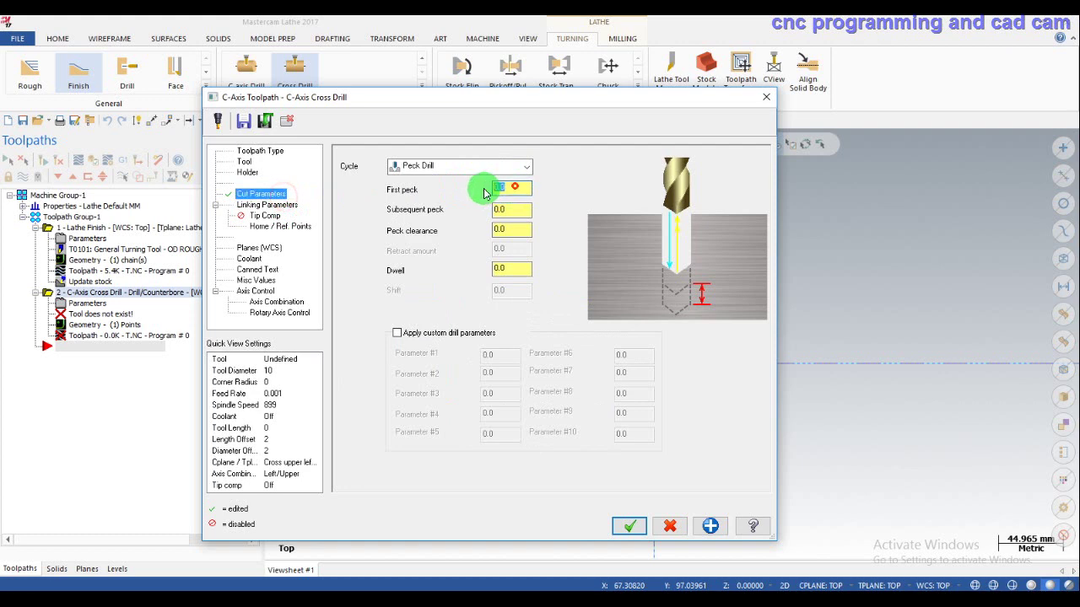
{"action": "type", "text": "3"}
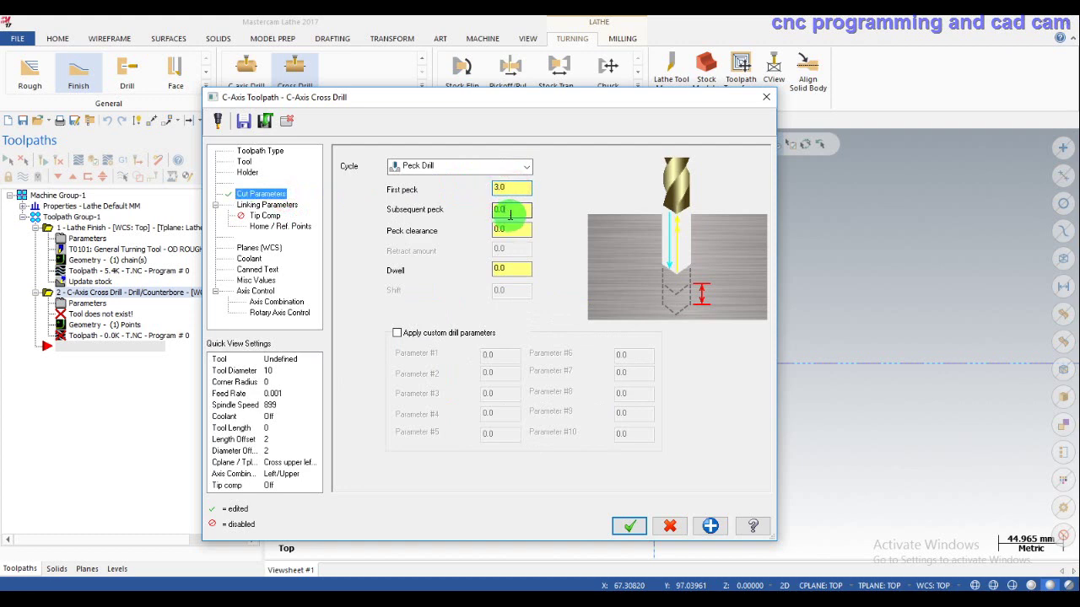
{"action": "type", "text": "3"}
{"action": "left_click", "coordinate": [513, 228]}
{"action": "type", "text": "1"}
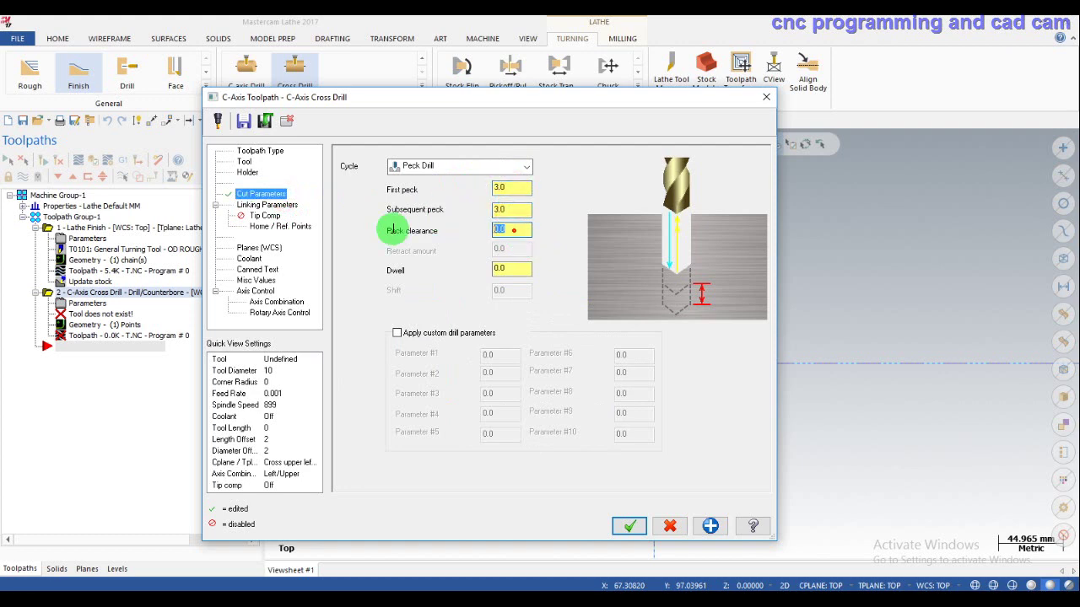
{"action": "left_click", "coordinate": [270, 205]}
Set absolute depth -10, top of stock 2 and clearance 5, then accept the drill operation.
{"action": "left_click", "coordinate": [567, 403]}
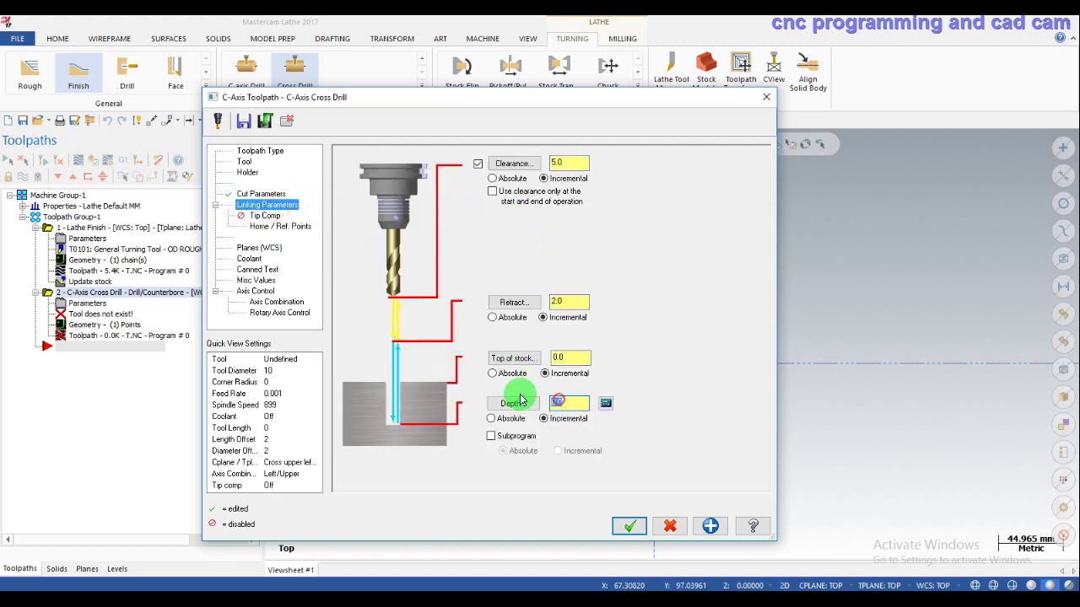
{"action": "type", "text": "-10"}
{"action": "left_click", "coordinate": [494, 372]}
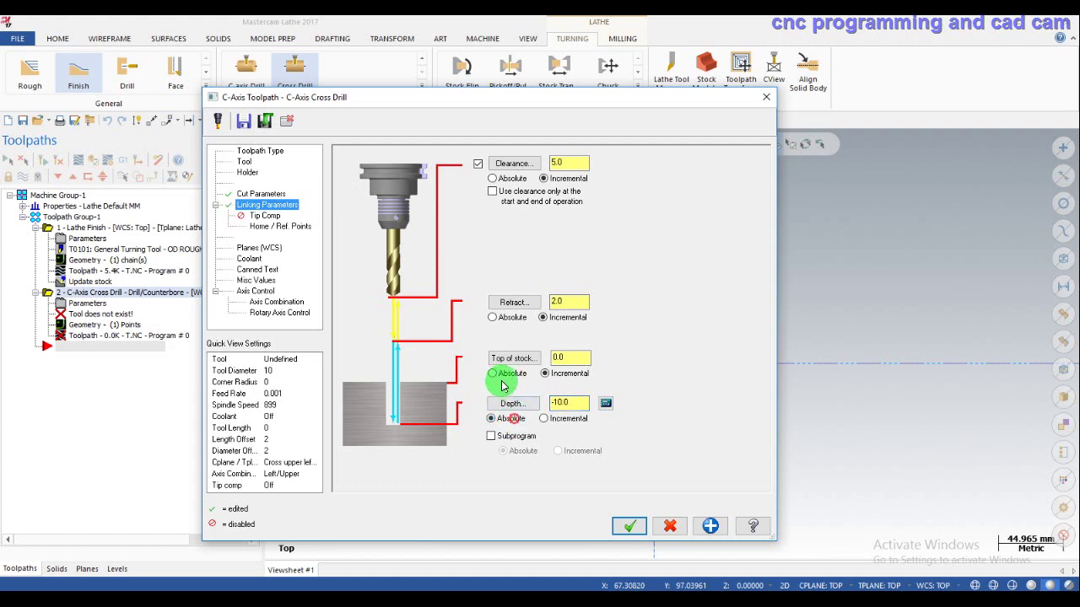
{"action": "left_click", "coordinate": [493, 318]}
{"action": "left_click", "coordinate": [561, 355]}
{"action": "double_click", "coordinate": [576, 359]}
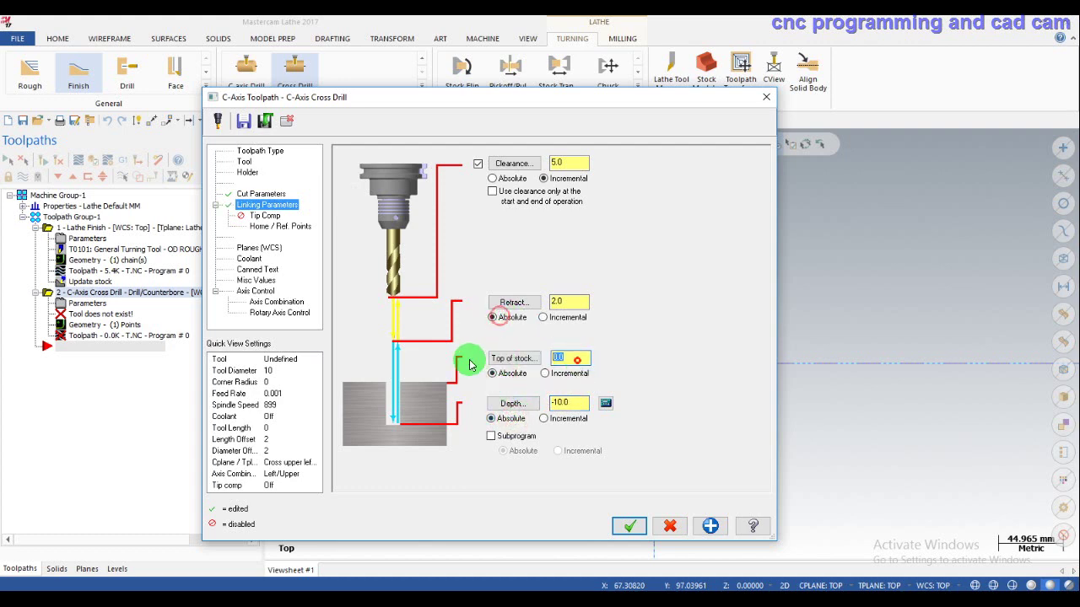
{"action": "type", "text": "2"}
{"action": "left_click", "coordinate": [508, 180]}
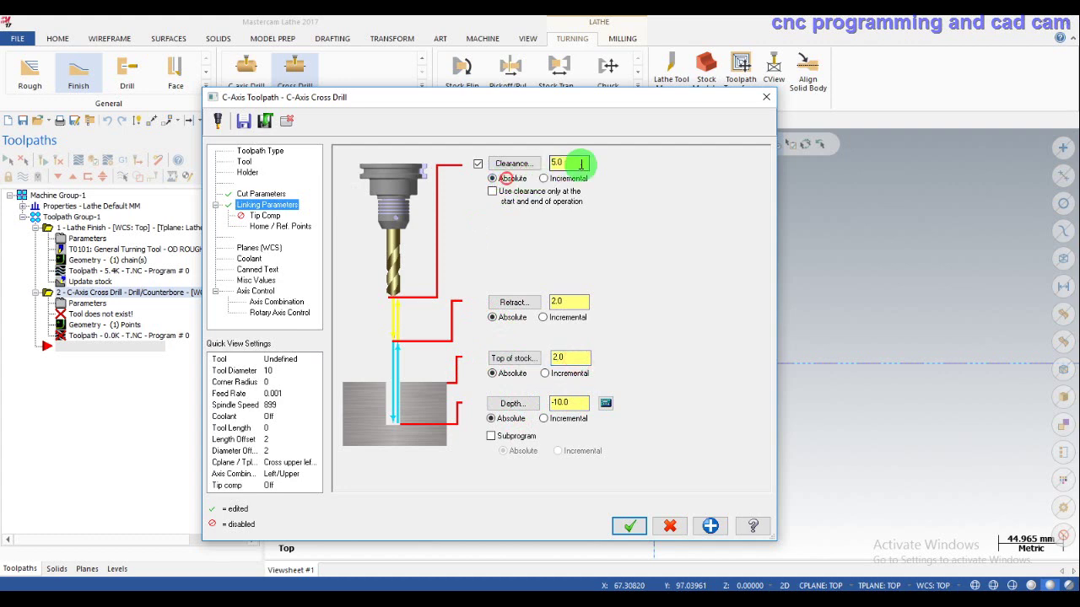
{"action": "double_click", "coordinate": [580, 164]}
{"action": "type", "text": "5"}
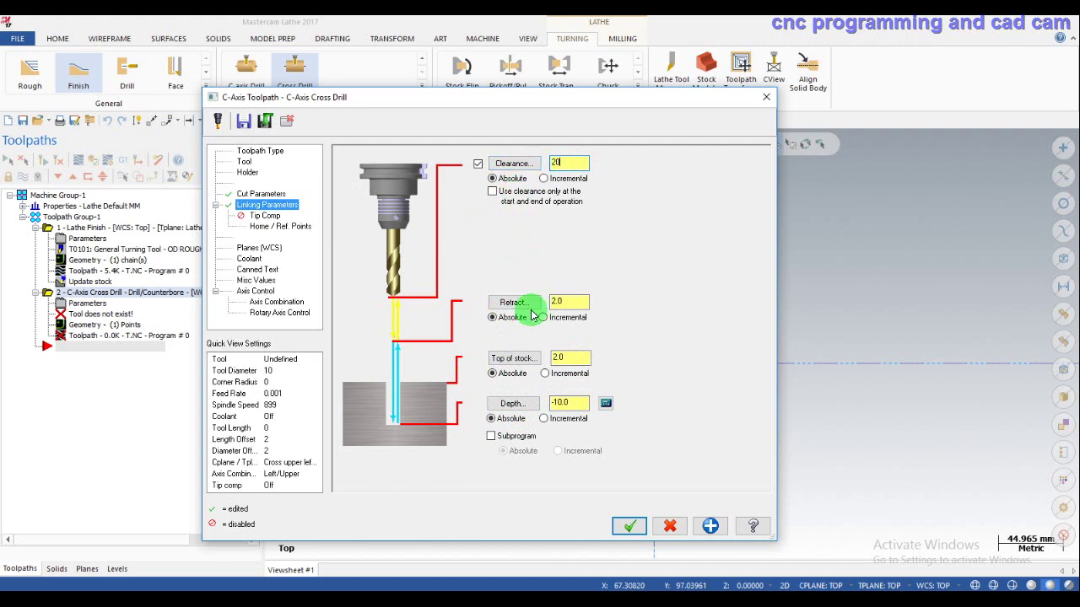
{"action": "left_click", "coordinate": [624, 526]}
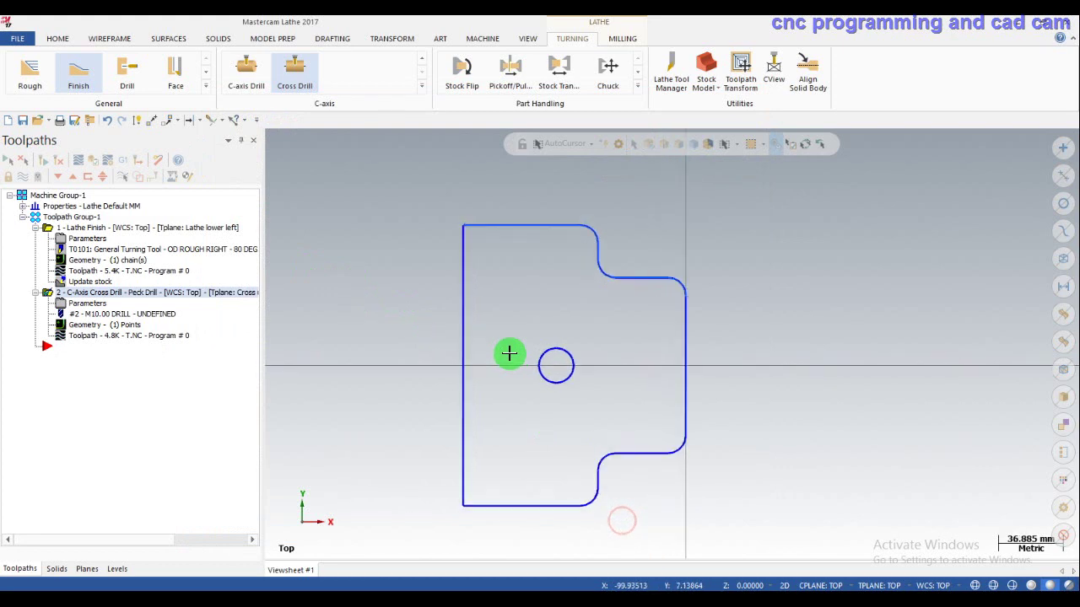
Backplot the peck drill toolpath in a tilted 3D view to watch the drill plunge.
{"action": "scroll", "coordinate": [351, 275], "scroll_direction": "up", "scroll_amount": 2}
{"action": "scroll", "coordinate": [338, 337], "scroll_direction": "down", "scroll_amount": 1}
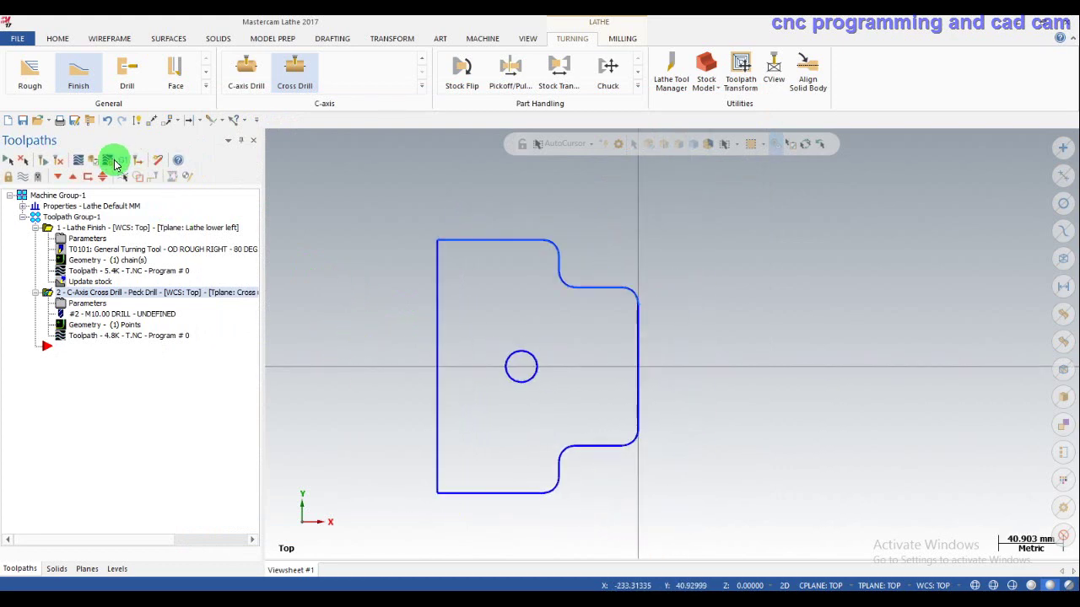
{"action": "middle_click_drag", "start_coordinate": [304, 374], "coordinate": [284, 340]}
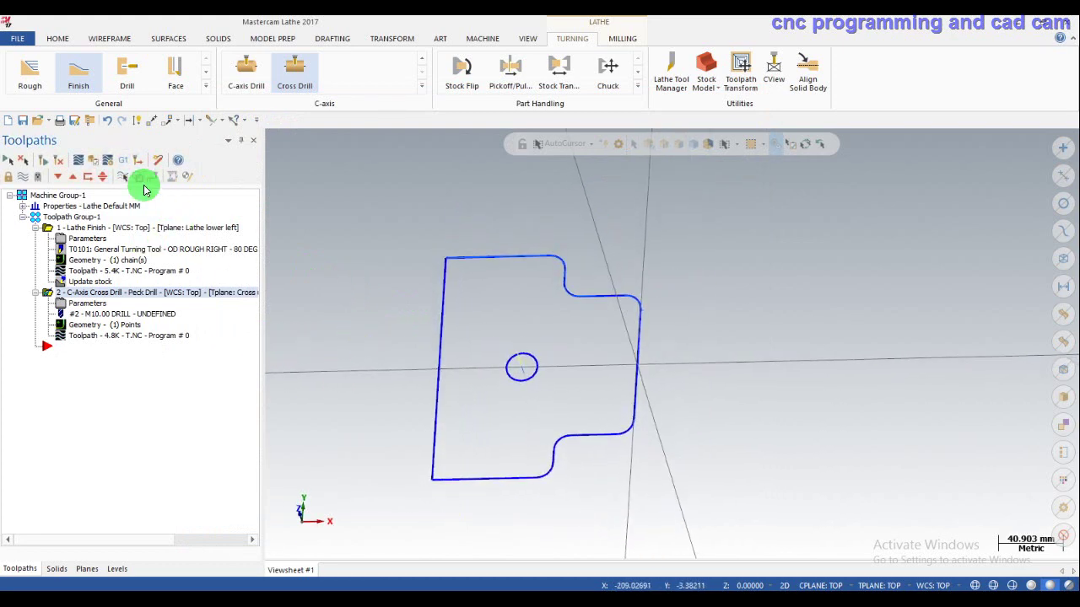
{"action": "left_click", "coordinate": [74, 168]}
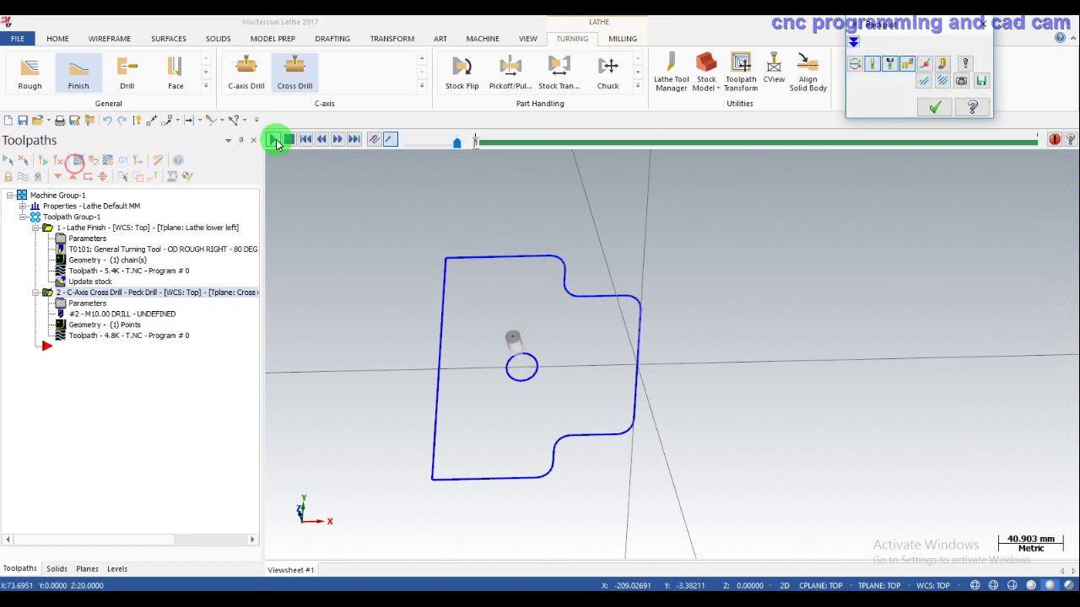
{"action": "left_click", "coordinate": [276, 140]}
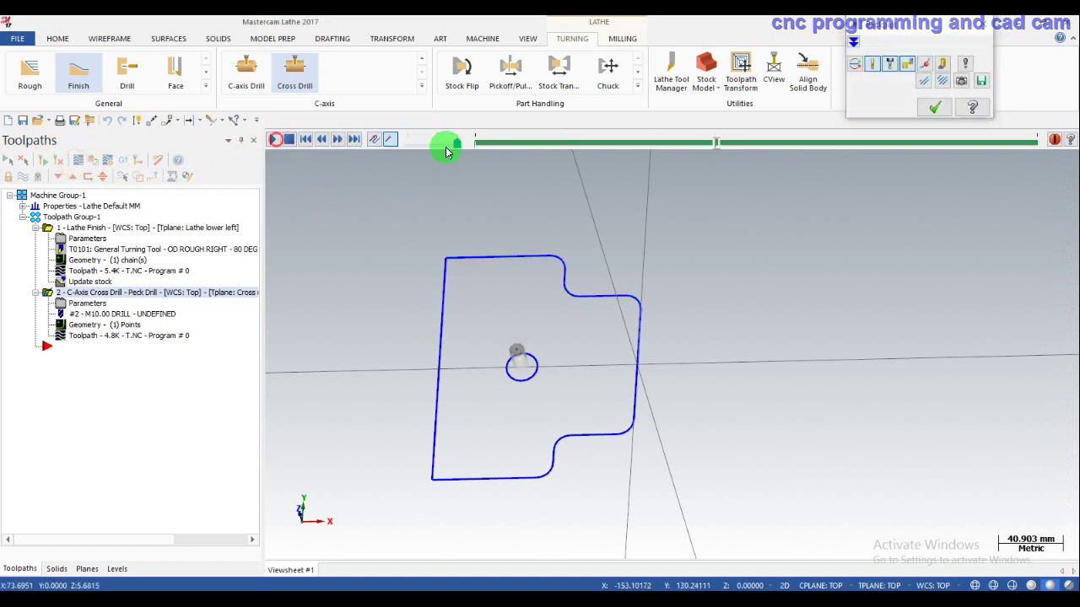
{"action": "middle_click_drag", "start_coordinate": [554, 349], "coordinate": [730, 144]}
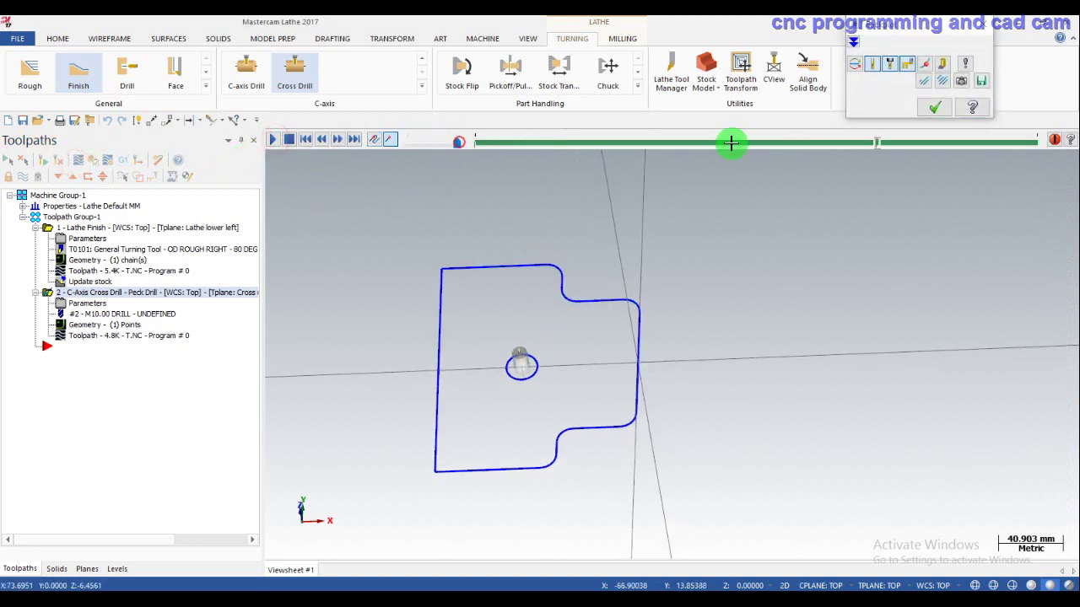
Return to the Top (WCS) view and post the cross drill, skipping partial NCI output.
{"action": "left_click", "coordinate": [934, 108]}
{"action": "right_click", "coordinate": [501, 200]}
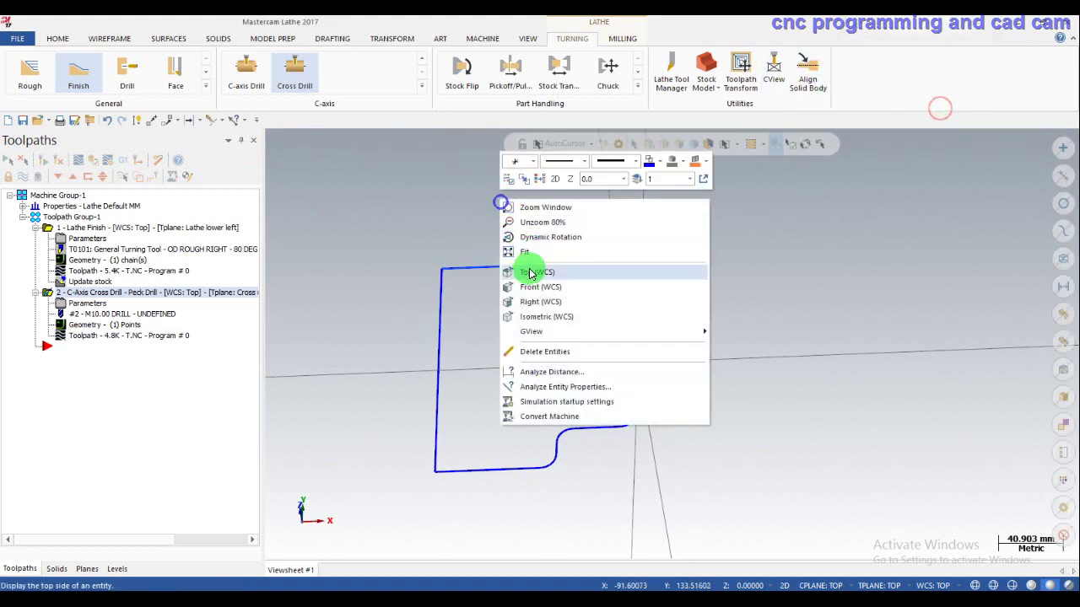
{"action": "left_click", "coordinate": [519, 270]}
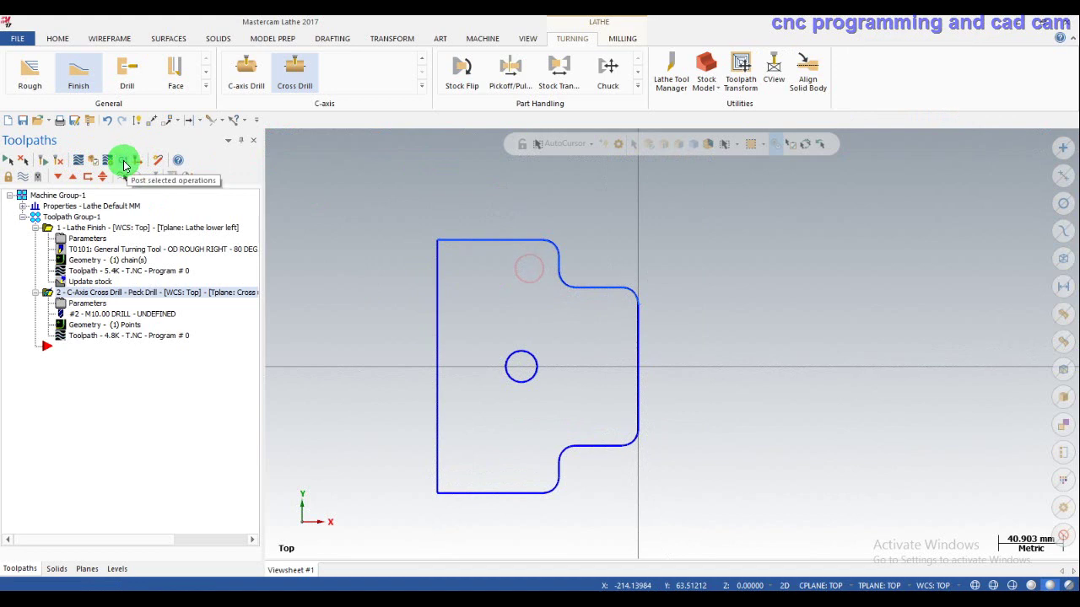
{"action": "left_click", "coordinate": [184, 188]}
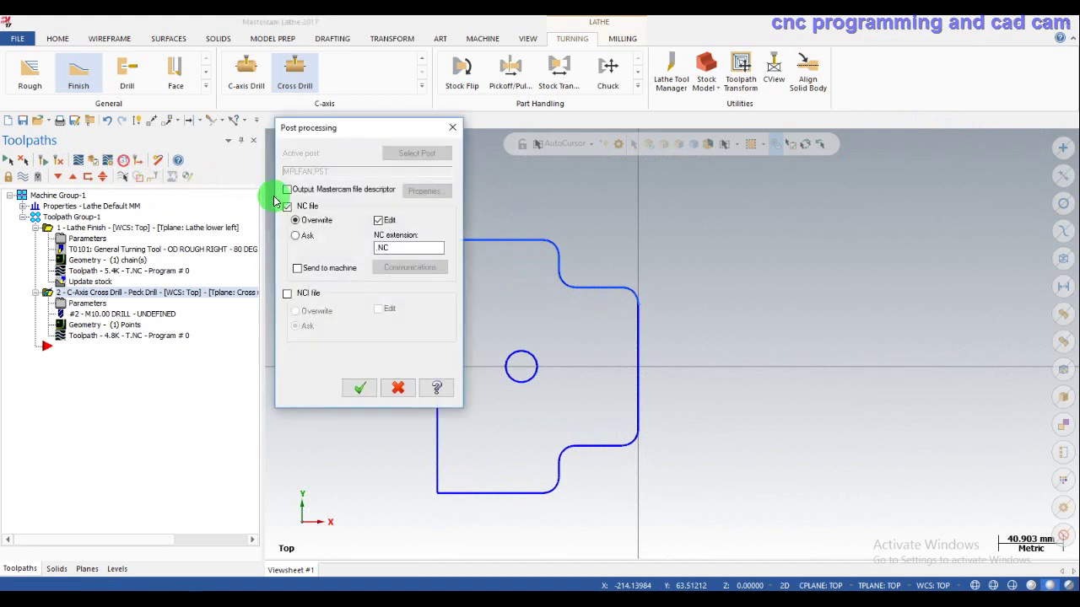
{"action": "left_click", "coordinate": [360, 387]}
{"action": "left_click", "coordinate": [609, 342]}
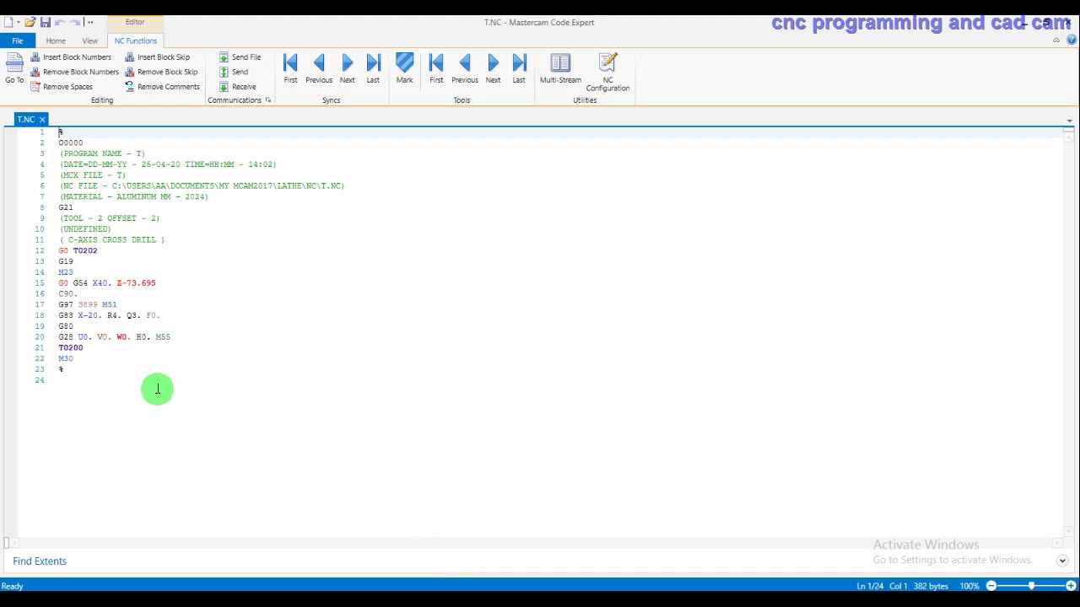
Zoom the editor and append 'THERE IS G83 PECK DRILL CYCLE CODE' after line 18's G83 block.
{"action": "left_click", "coordinate": [1070, 586]}
{"action": "left_click", "coordinate": [1070, 585]}
{"action": "left_click", "coordinate": [1069, 585]}
{"action": "left_click", "coordinate": [1070, 585]}
{"action": "left_click", "coordinate": [1069, 585]}
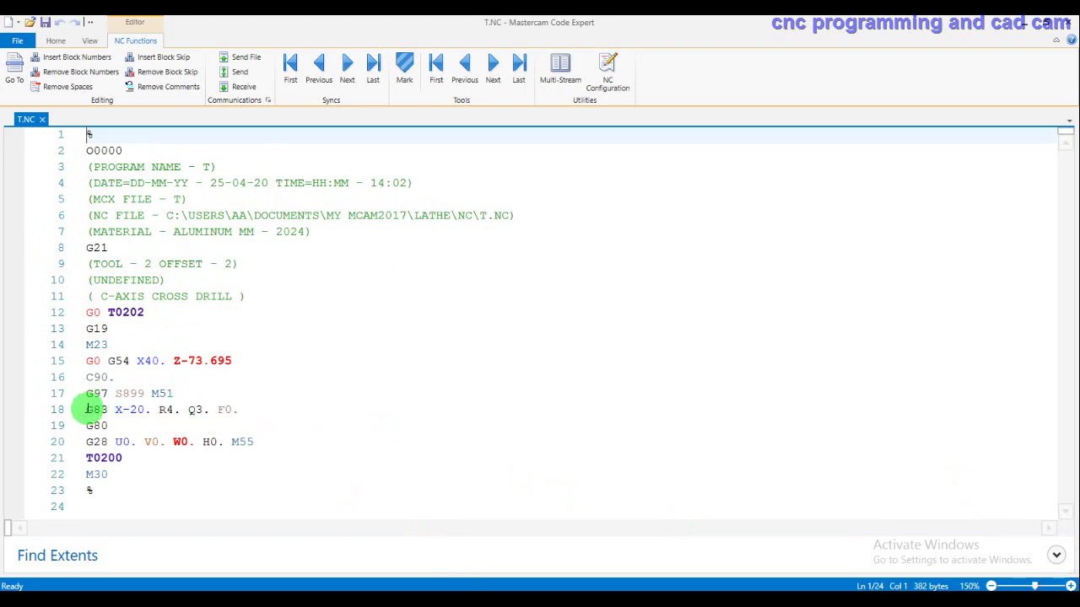
{"action": "left_click", "coordinate": [183, 410]}
{"action": "left_click", "coordinate": [240, 411]}
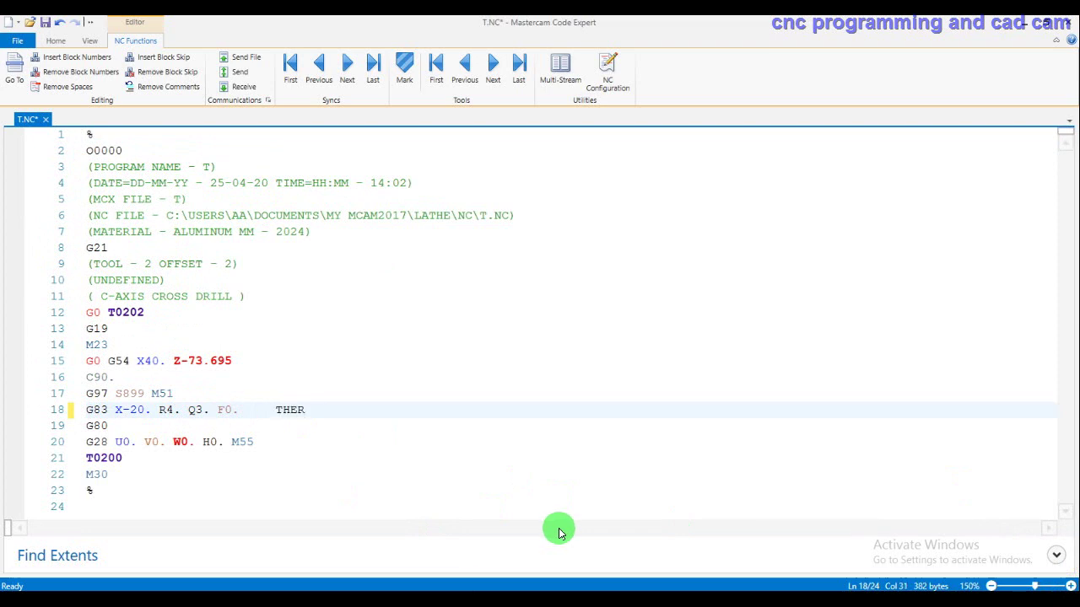
{"action": "type", "text": "E IS G83 PECK"}
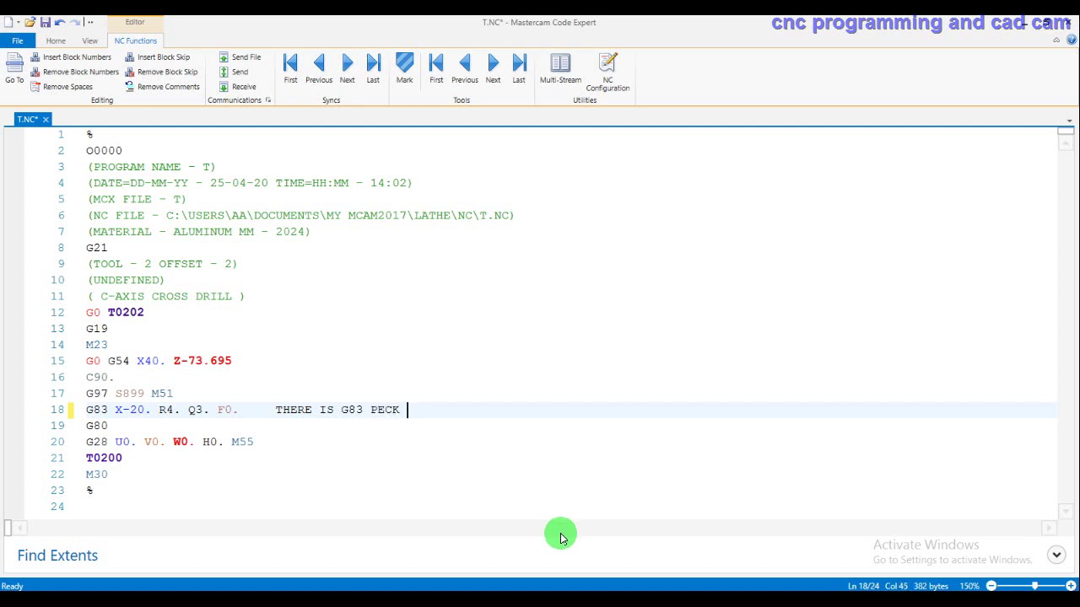
{"action": "type", "text": "ILL"}
{"action": "type", "text": " C"}
{"action": "type", "text": "YC"}
{"action": "type", "text": "LE CO"}
{"action": "type", "text": "DE"}
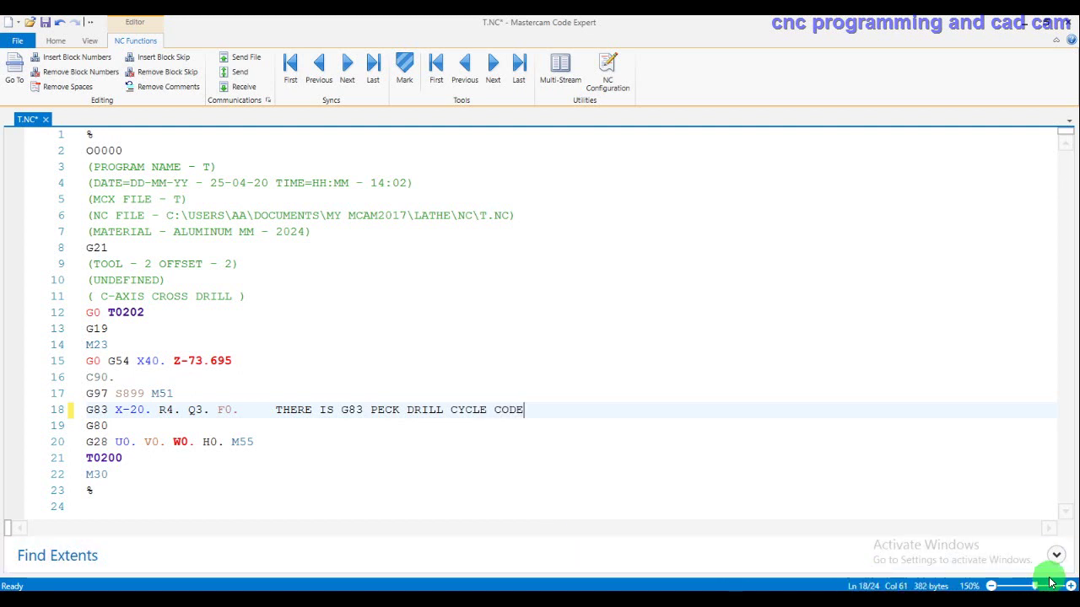
{"action": "left_click", "coordinate": [1069, 585]}
{"action": "left_click", "coordinate": [1069, 586]}
{"action": "scroll", "coordinate": [852, 421], "scroll_direction": "down", "scroll_amount": 1}
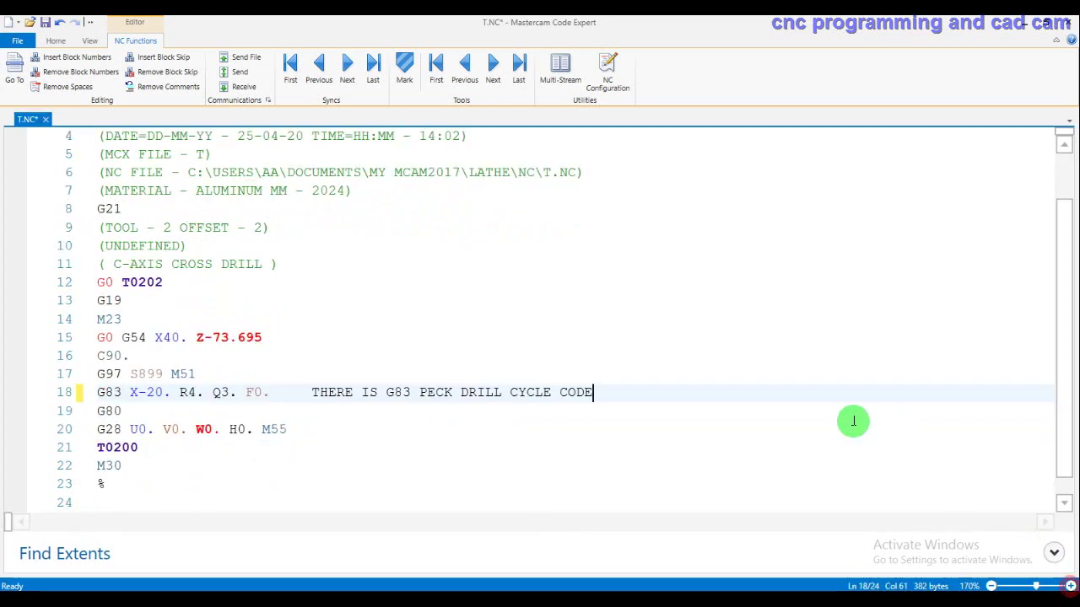
Append a note that machines lacking this code can use G1 instead, then close the editor.
{"action": "left_click", "coordinate": [315, 425]}
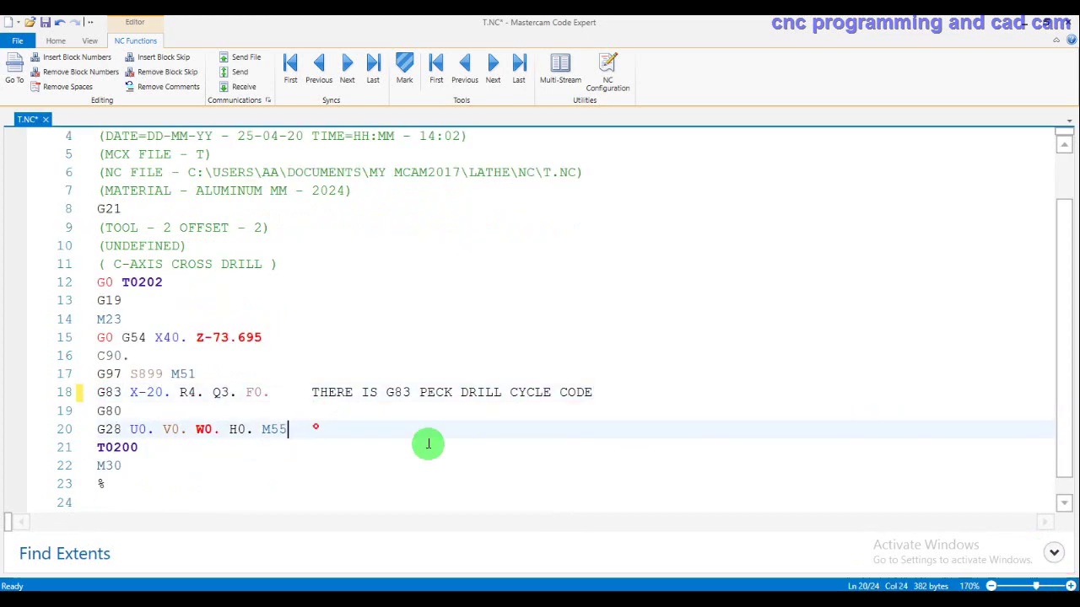
{"action": "type", "text": " I"}
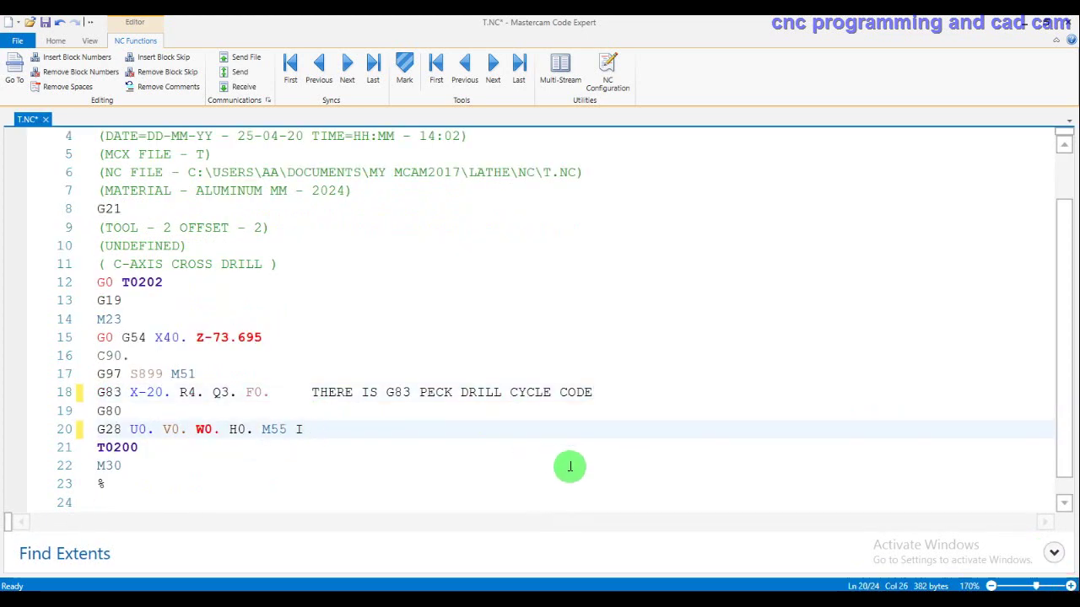
{"action": "type", "text": "F Y"}
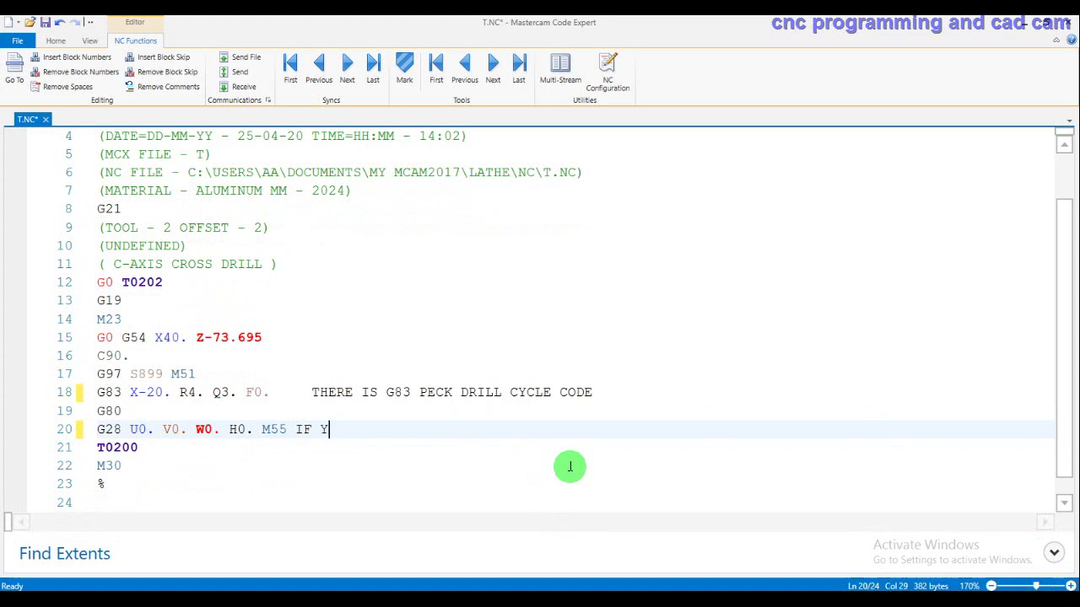
{"action": "type", "text": "OUR"}
{"action": "type", "text": " MA"}
{"action": "type", "text": "CHINE DO"}
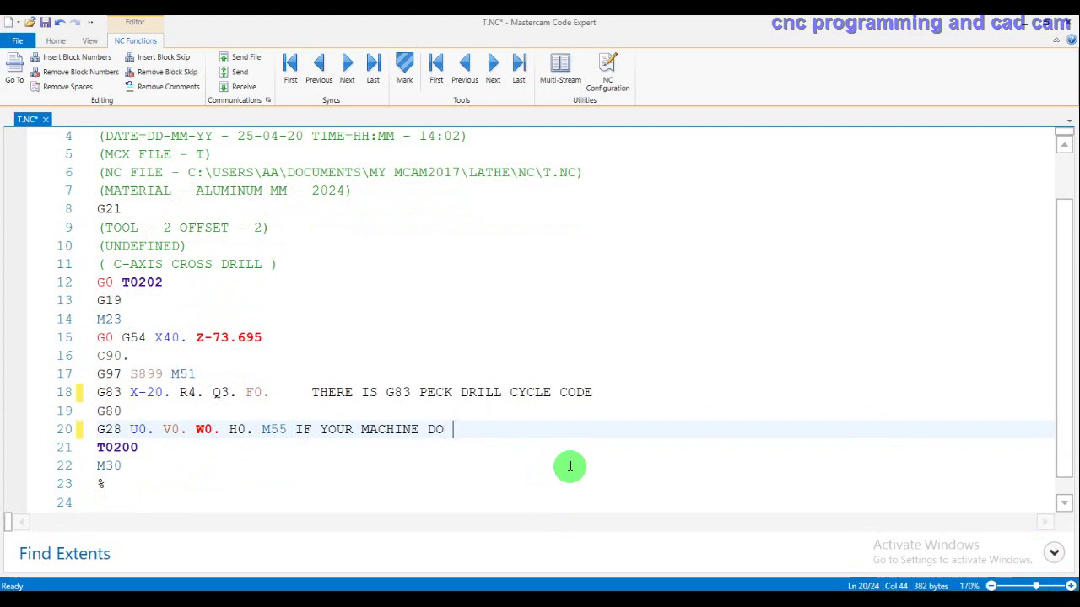
{"action": "type", "text": "NO "}
{"action": "type", "text": "SUPPORT T"}
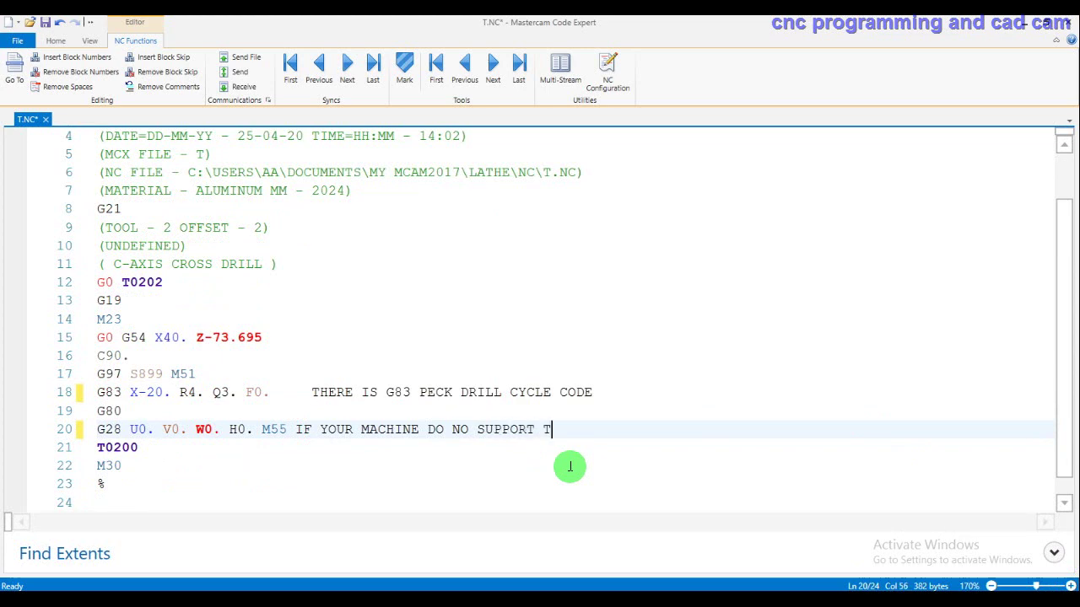
{"action": "type", "text": "HIS "}
{"action": "type", "text": "COD "}
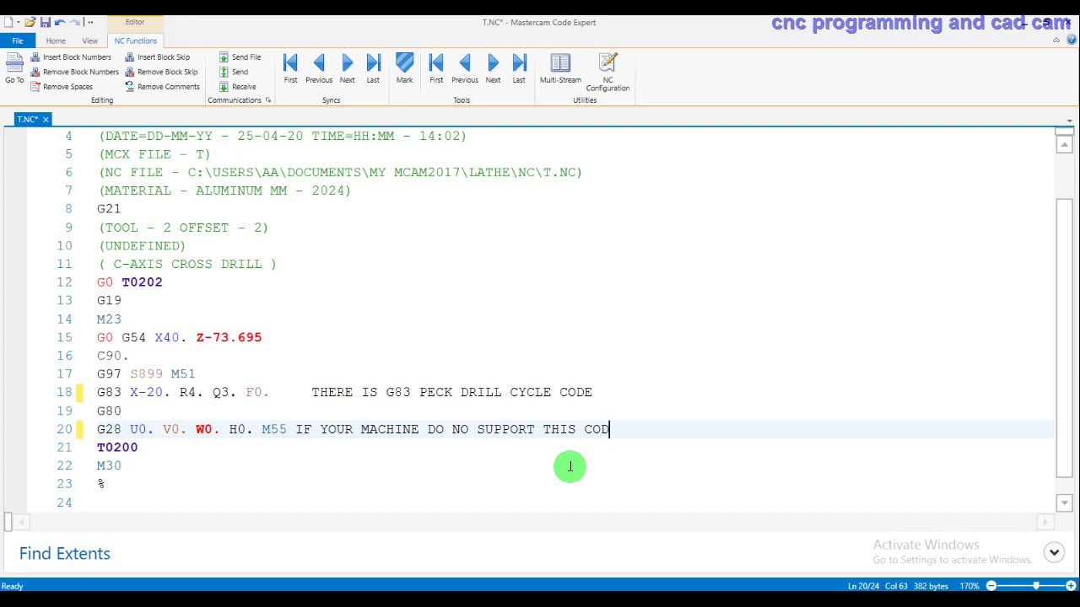
{"action": "type", "text": "E"}
{"action": "type", "text": "YOU C"}
{"action": "type", "text": "AN "}
{"action": "type", "text": "MAKE "}
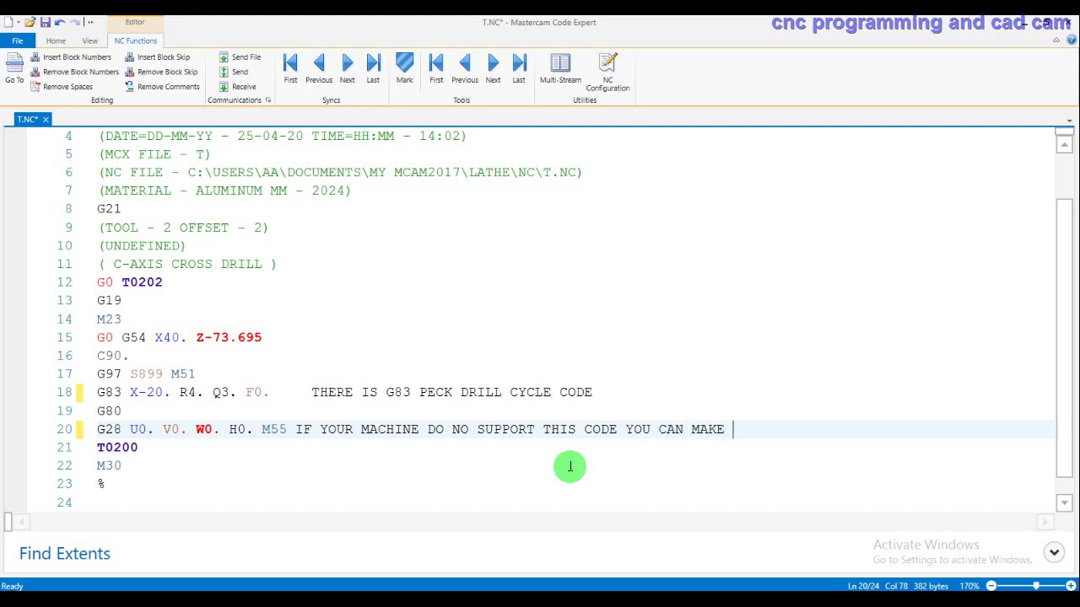
{"action": "type", "text": "PRO"}
{"action": "type", "text": "GRAM "}
{"action": "type", "text": "WI"}
{"action": "type", "text": "TH"}
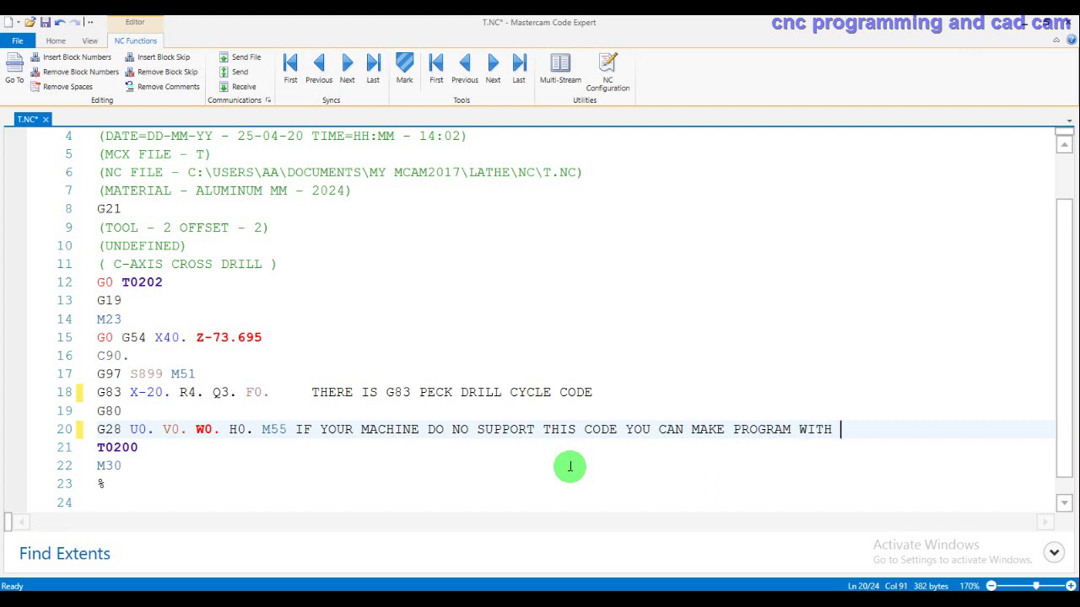
{"action": "type", "text": "G"}
{"action": "type", "text": "1 L"}
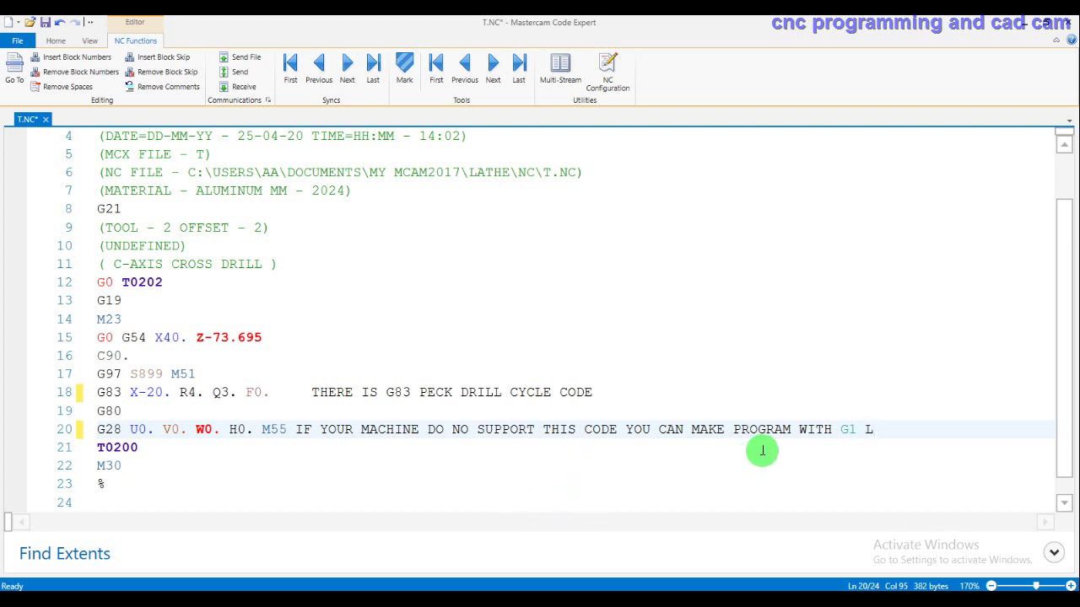
{"action": "type", "text": "ETS "}
{"action": "type", "text": "DO "}
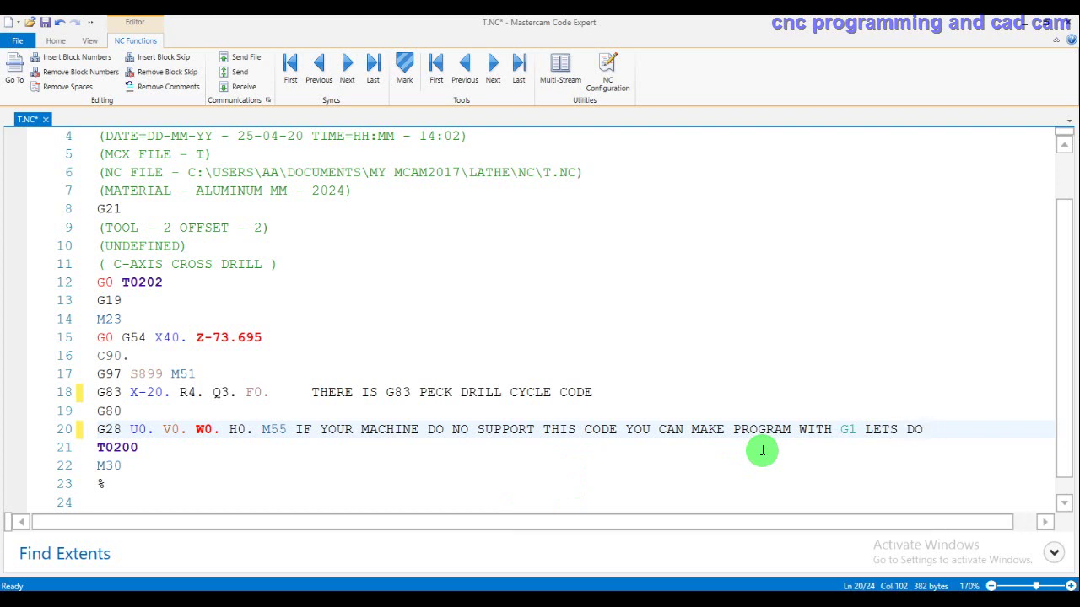
{"action": "type", "text": "IT"}
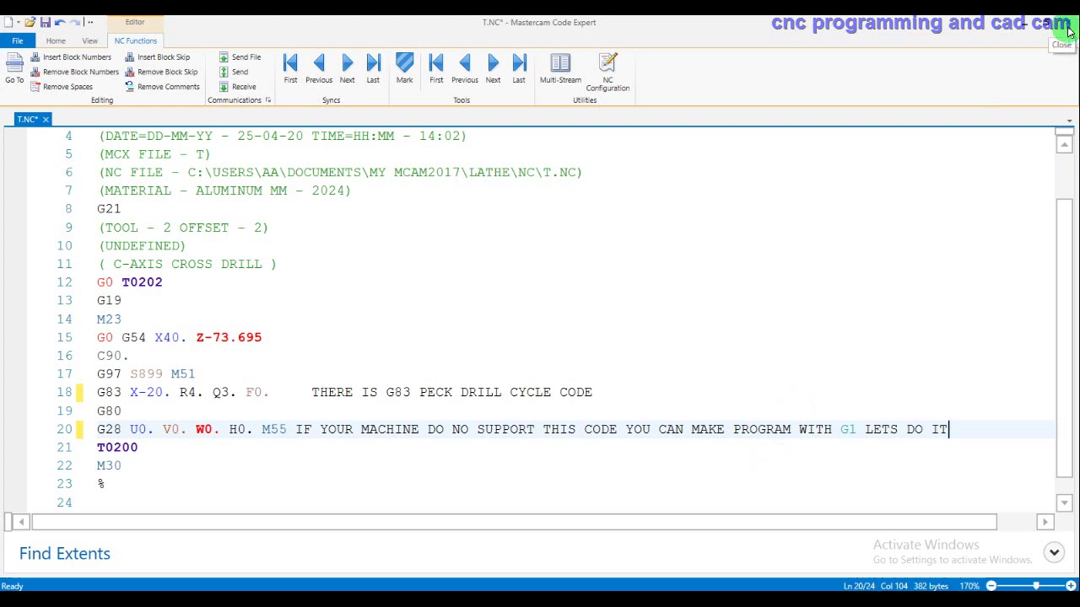
{"action": "left_click", "coordinate": [1068, 31]}
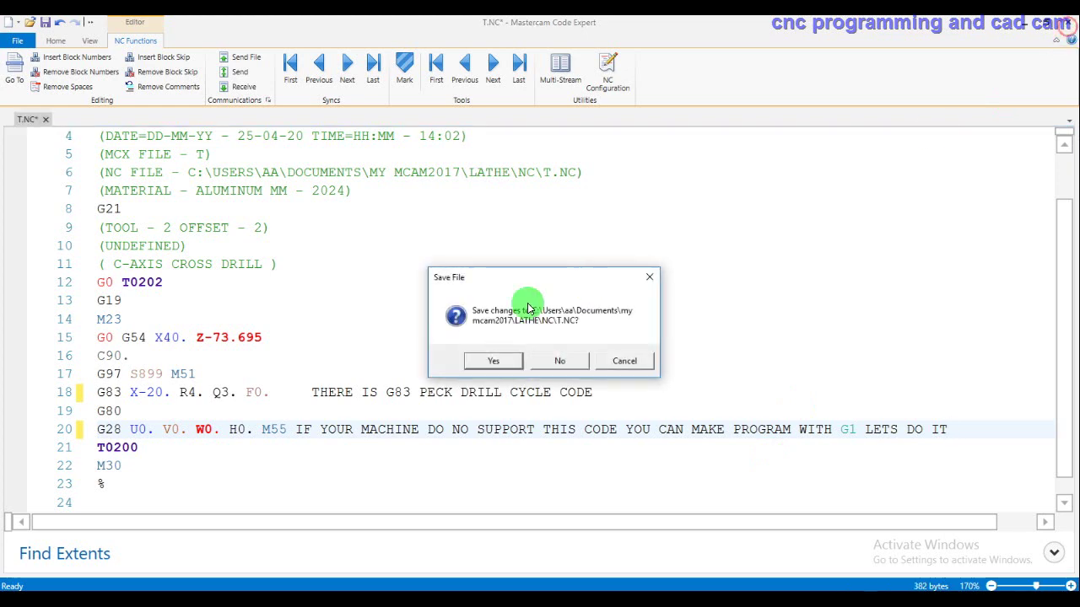
Discard the annotated NC file and open the Machine Definition, dismissing its warning.
{"action": "left_click", "coordinate": [564, 362]}
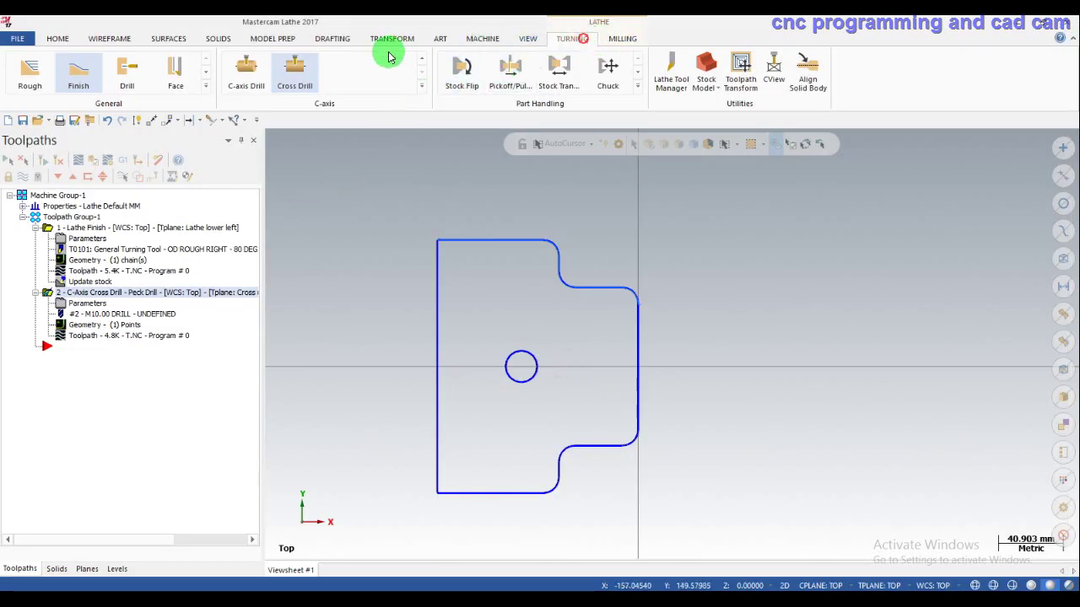
{"action": "left_click", "coordinate": [481, 38]}
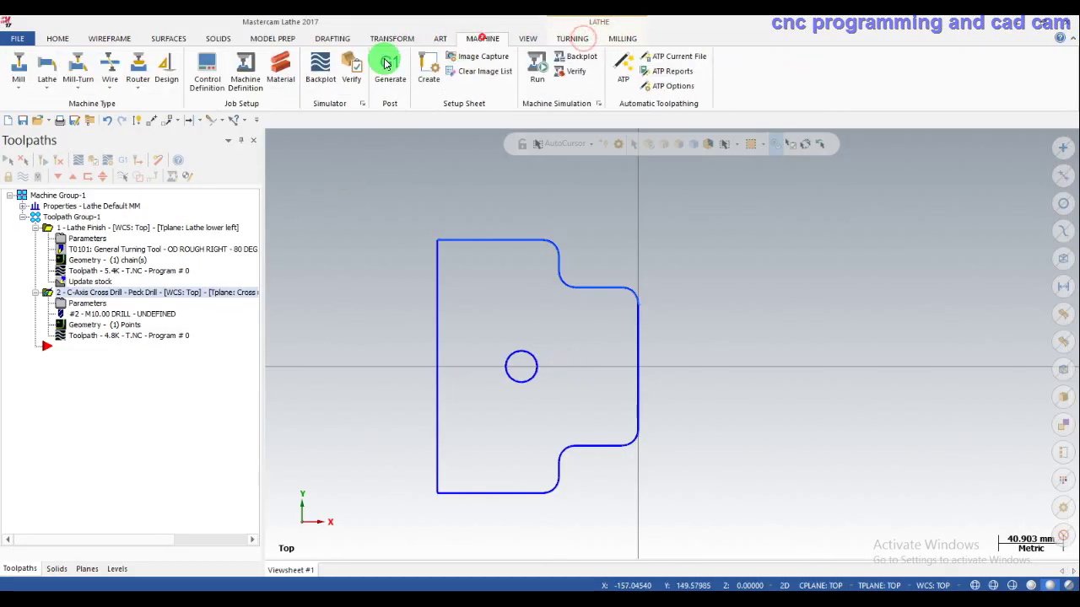
{"action": "left_click", "coordinate": [245, 74]}
{"action": "left_click", "coordinate": [268, 266]}
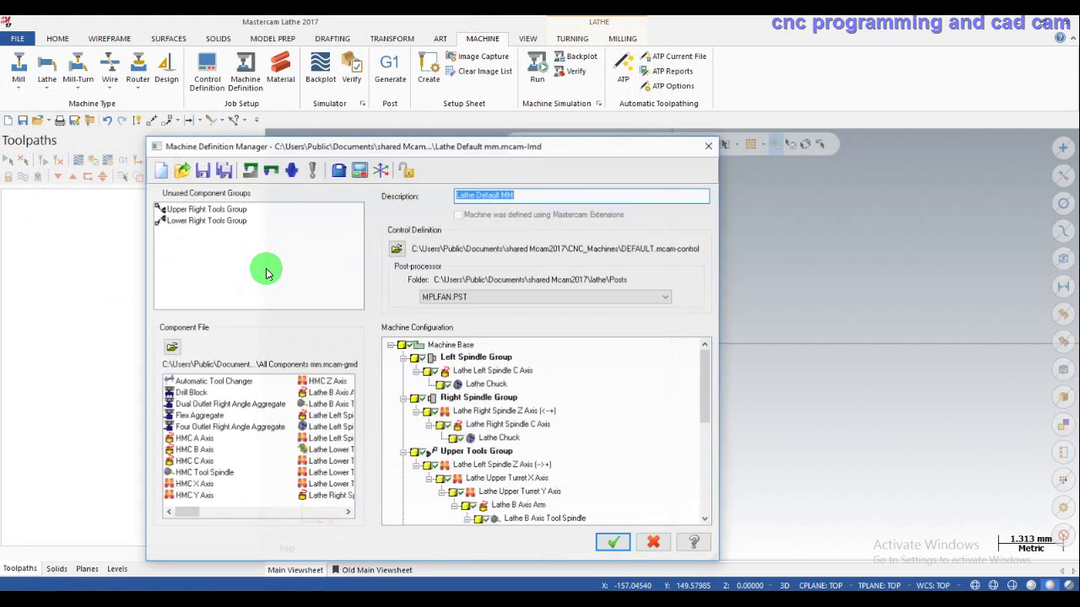
Open the Control Definition at Machine Cycles > Lathe Drill Cycles.
{"action": "left_click", "coordinate": [361, 171]}
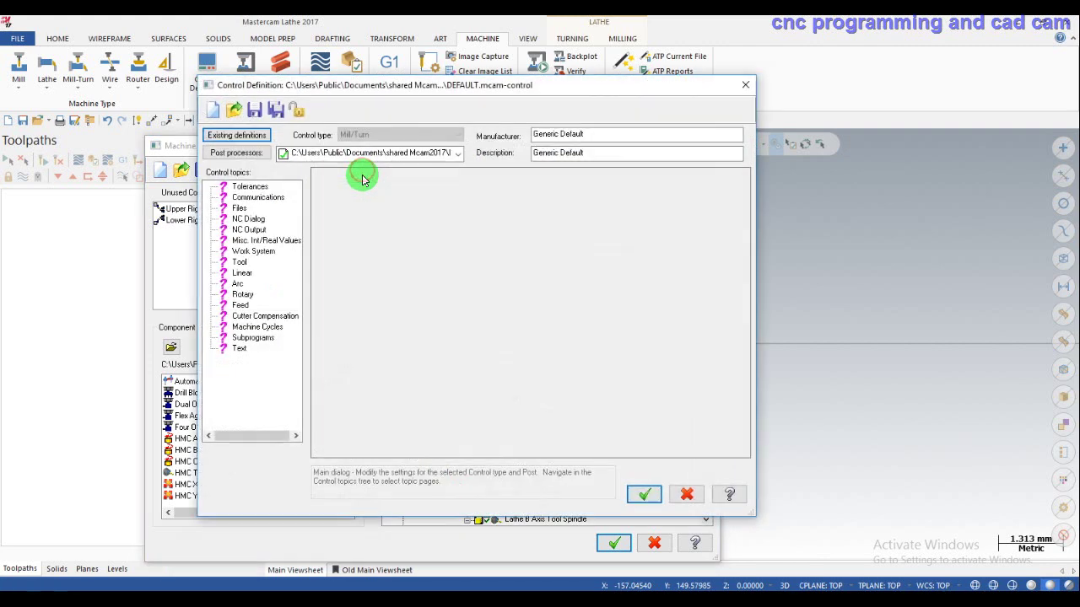
{"action": "left_click", "coordinate": [263, 328]}
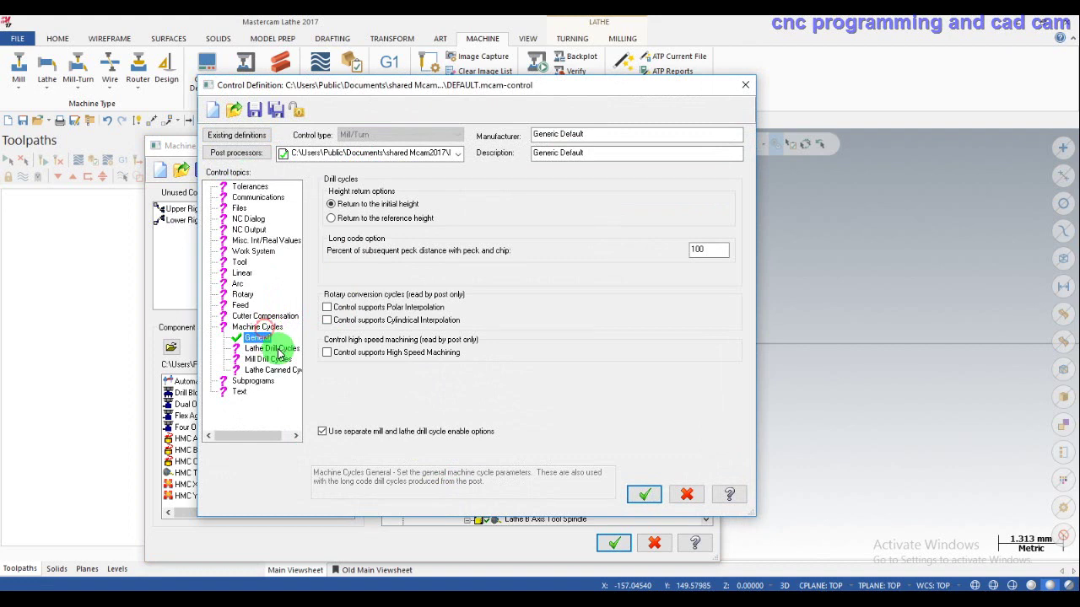
{"action": "left_click", "coordinate": [276, 349]}
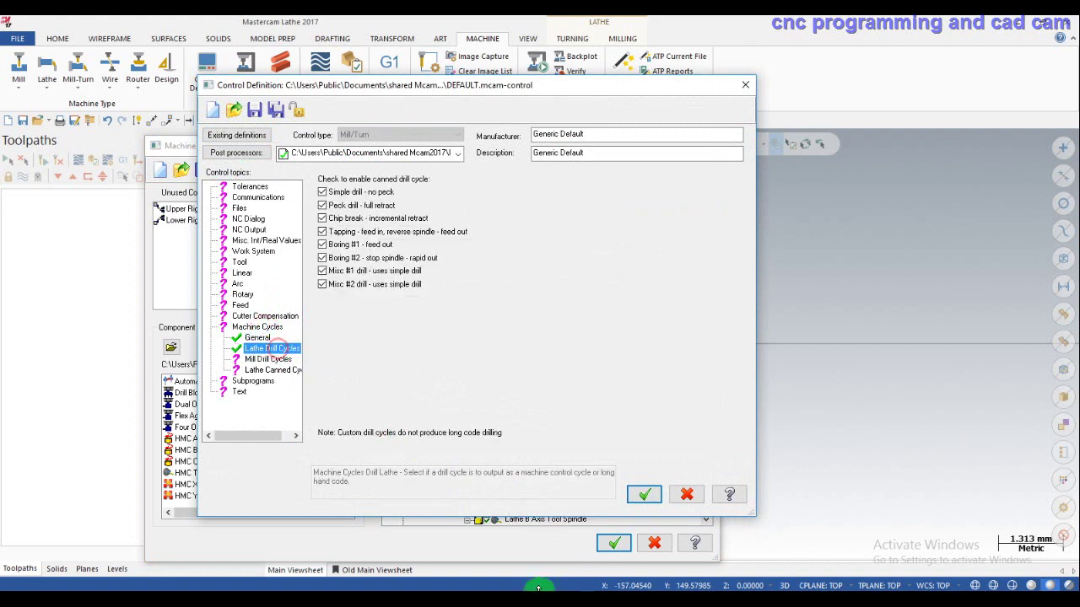
Add an 'UNCHECK ALL' line beneath the G01 note in Notepad and select it.
{"action": "left_click", "coordinate": [513, 590]}
{"action": "left_click", "coordinate": [777, 319]}
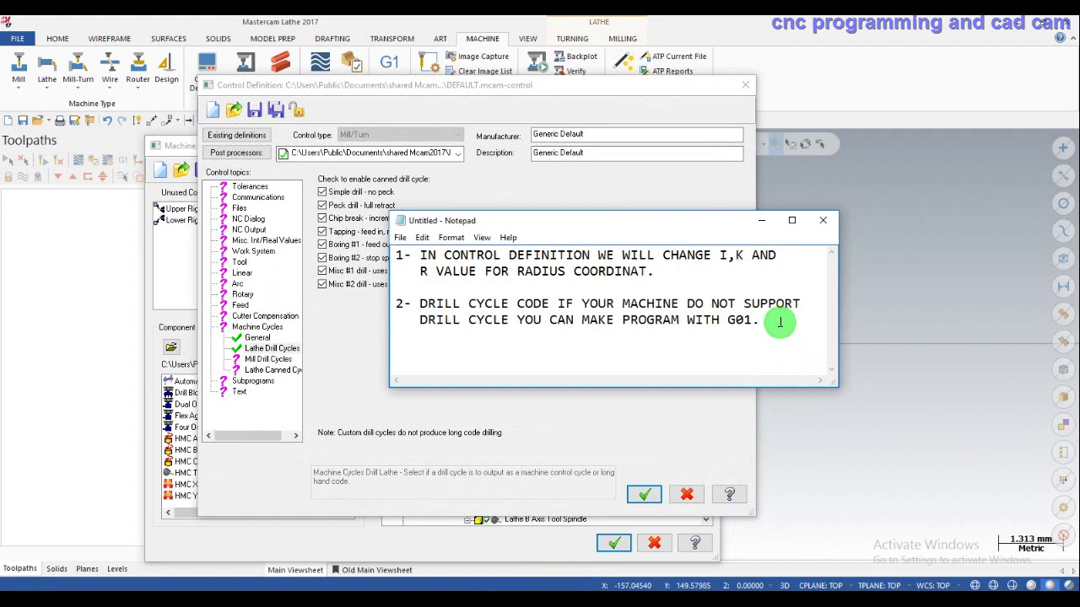
{"action": "type", "text": "U"}
{"action": "type", "text": " C"}
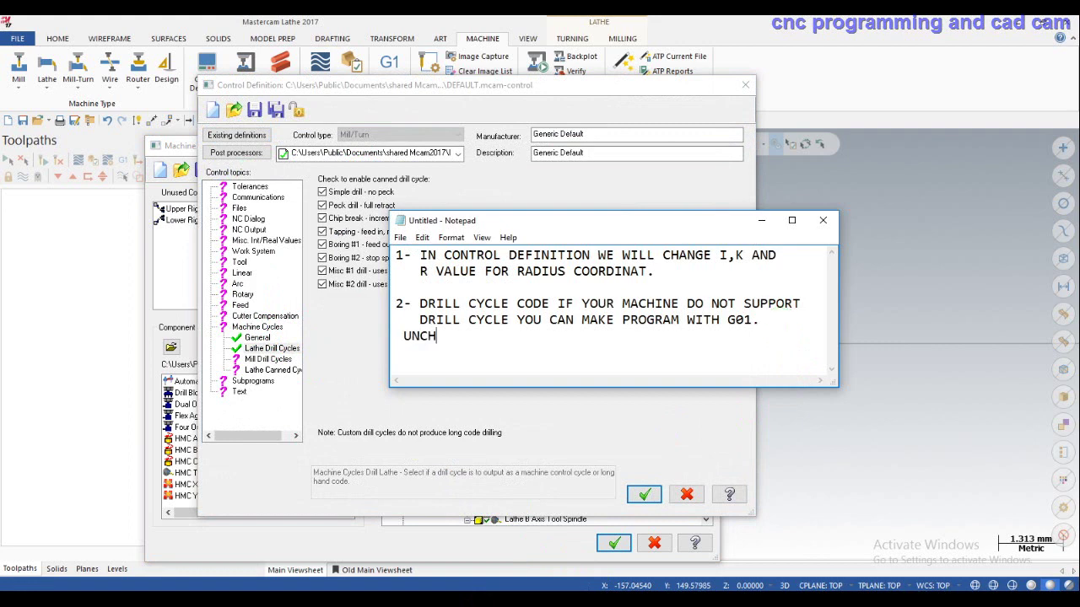
{"action": "type", "text": "ECK "}
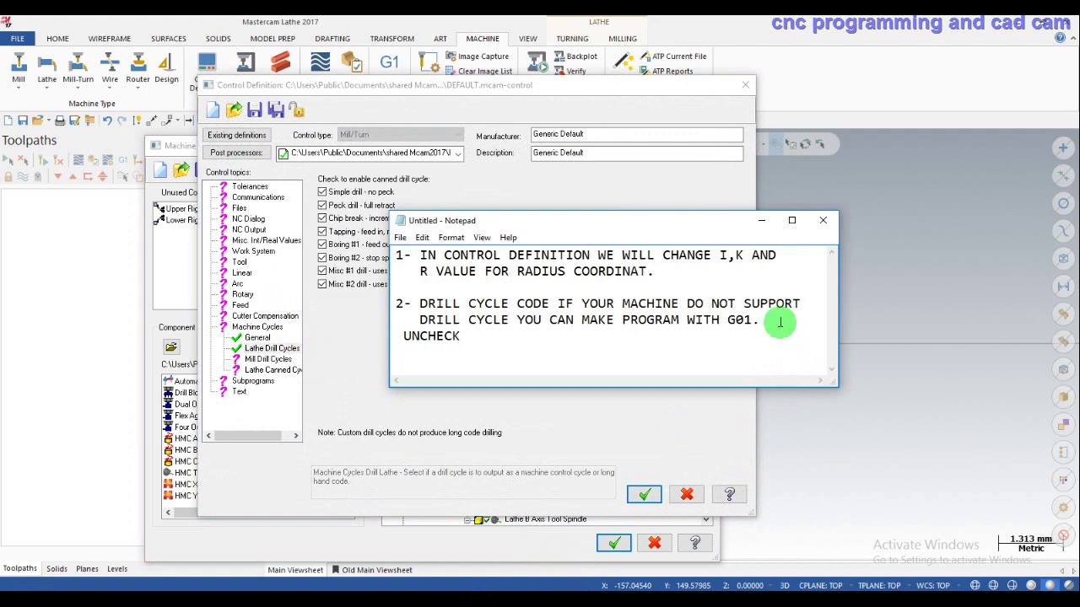
{"action": "type", "text": "ALL"}
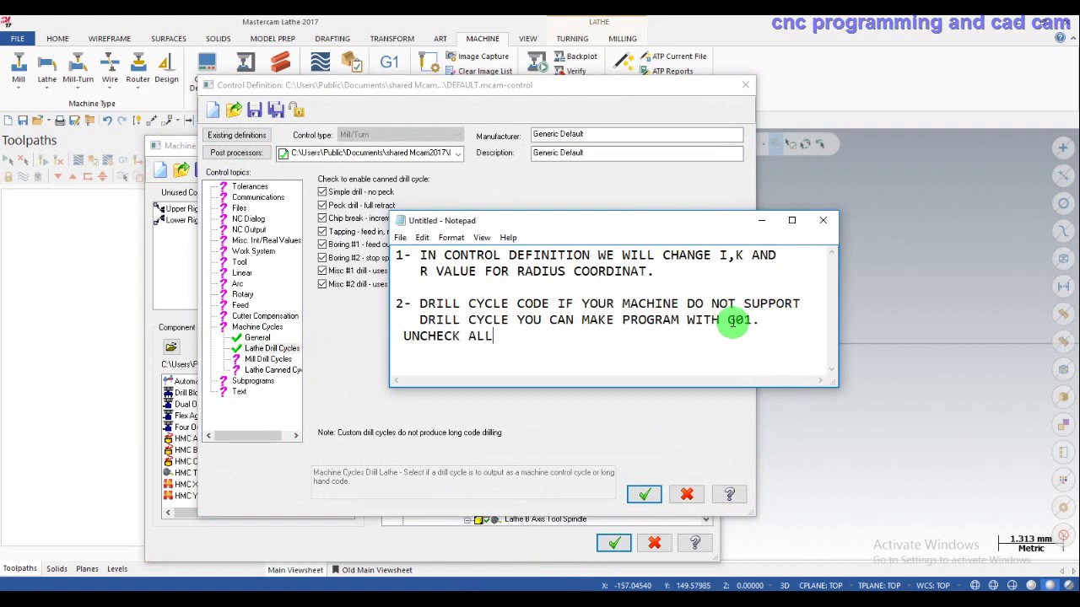
{"action": "left_click_drag", "start_coordinate": [530, 340], "coordinate": [397, 338]}
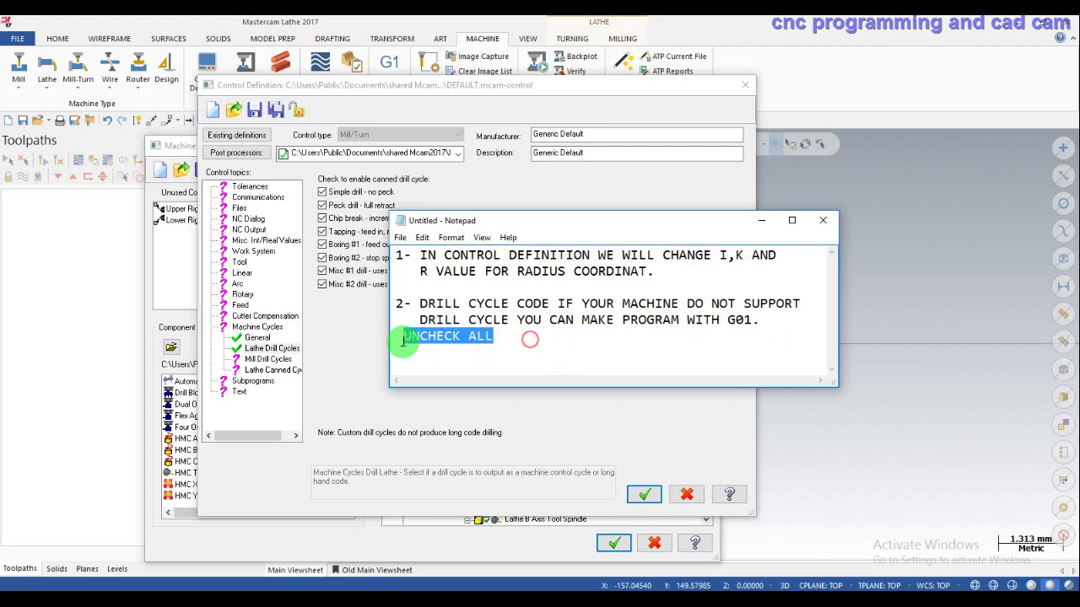
Uncheck every lathe canned drill cycle, from Simple drill through Misc drill cycles.
{"action": "left_click", "coordinate": [762, 221]}
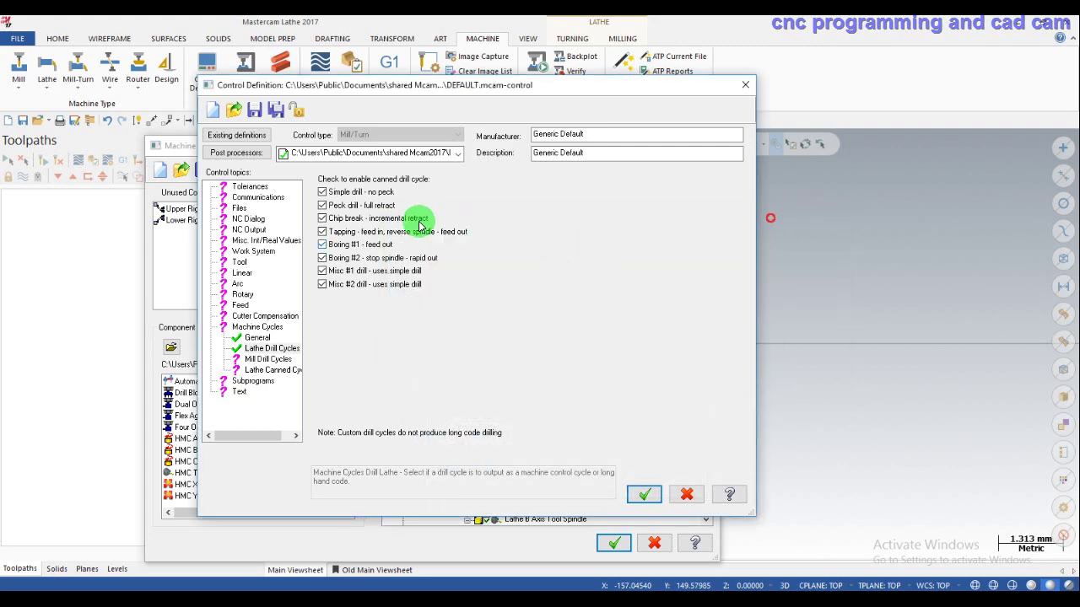
{"action": "left_click", "coordinate": [332, 191]}
{"action": "left_click", "coordinate": [322, 206]}
{"action": "left_click", "coordinate": [322, 218]}
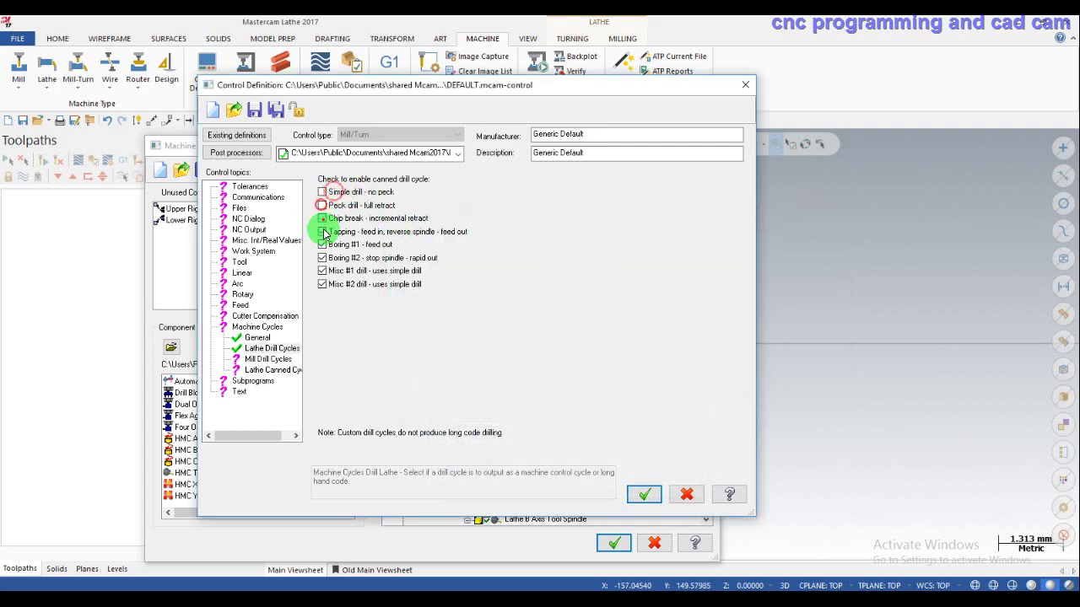
{"action": "left_click", "coordinate": [322, 231]}
{"action": "left_click", "coordinate": [322, 245]}
{"action": "left_click", "coordinate": [322, 270]}
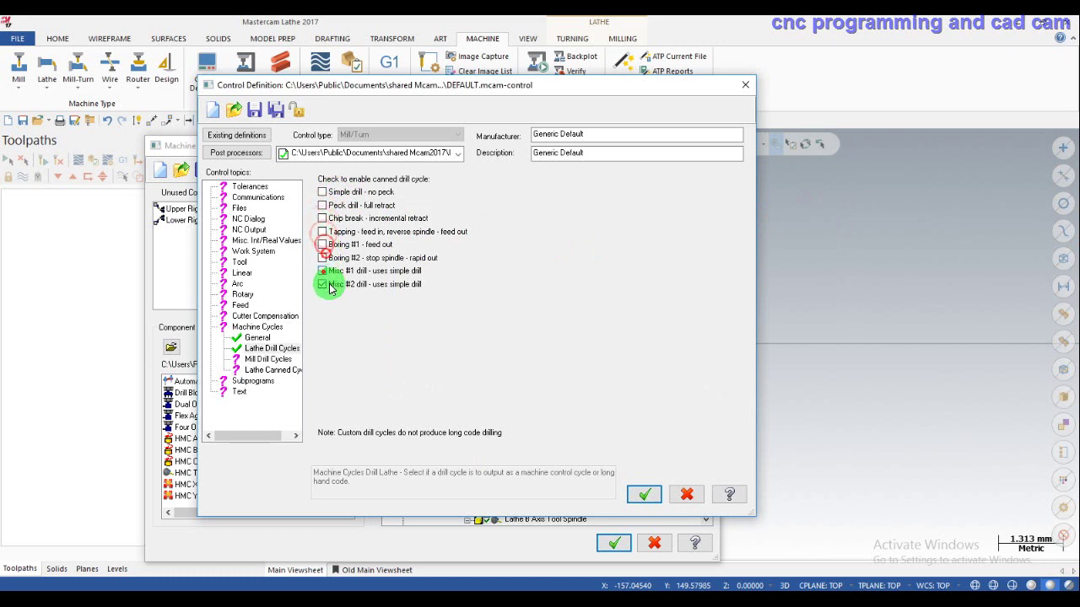
{"action": "left_click", "coordinate": [322, 284]}
On the Mill Drill Cycles page, uncheck all cycles from Simple drill to Misc #2.
{"action": "left_click", "coordinate": [268, 359]}
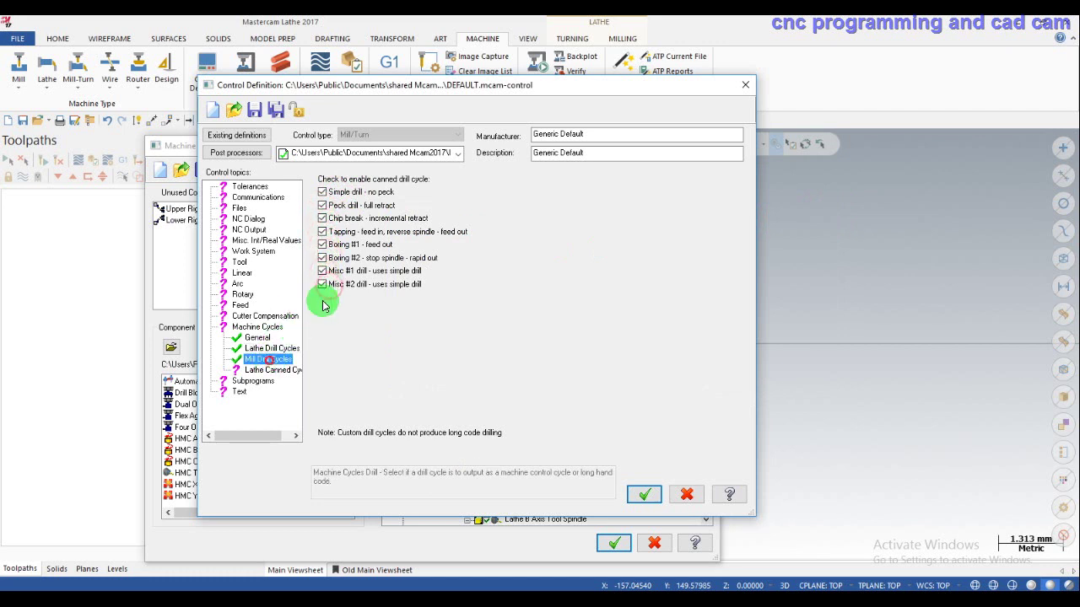
{"action": "left_click", "coordinate": [334, 192]}
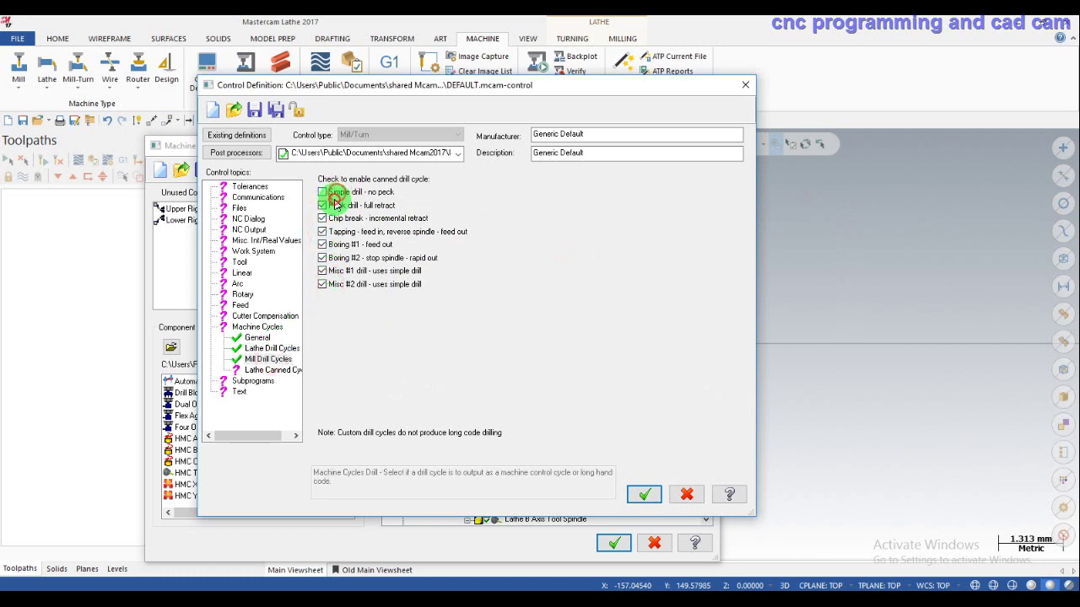
{"action": "left_click", "coordinate": [329, 206]}
{"action": "left_click", "coordinate": [328, 218]}
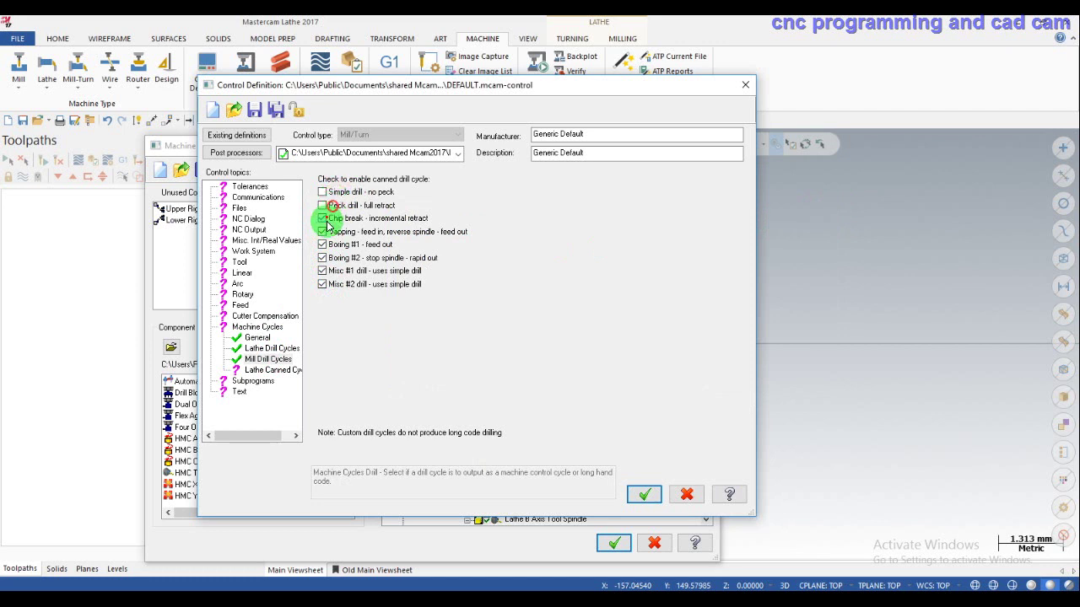
{"action": "left_click", "coordinate": [328, 232]}
{"action": "left_click", "coordinate": [329, 245]}
{"action": "left_click", "coordinate": [324, 258]}
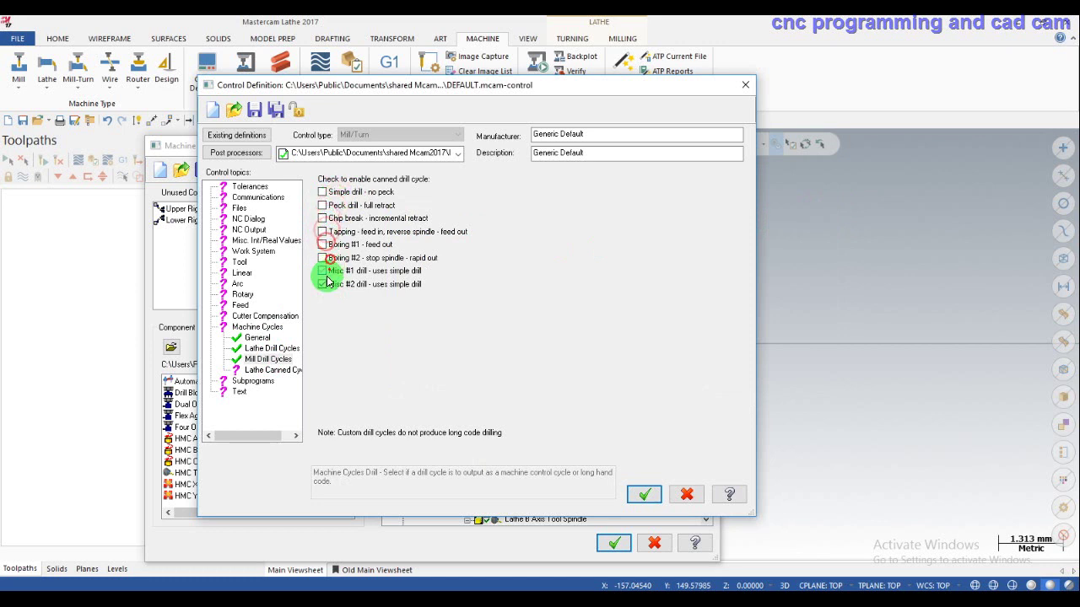
{"action": "left_click", "coordinate": [324, 271]}
{"action": "left_click", "coordinate": [325, 284]}
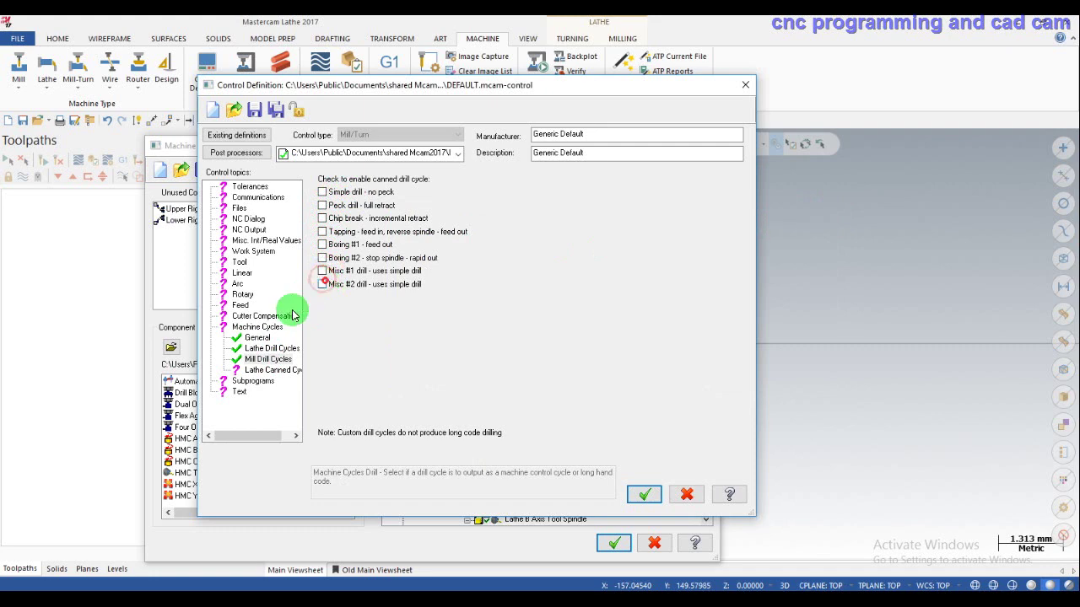
{"action": "left_click", "coordinate": [268, 359]}
{"action": "left_click", "coordinate": [273, 346]}
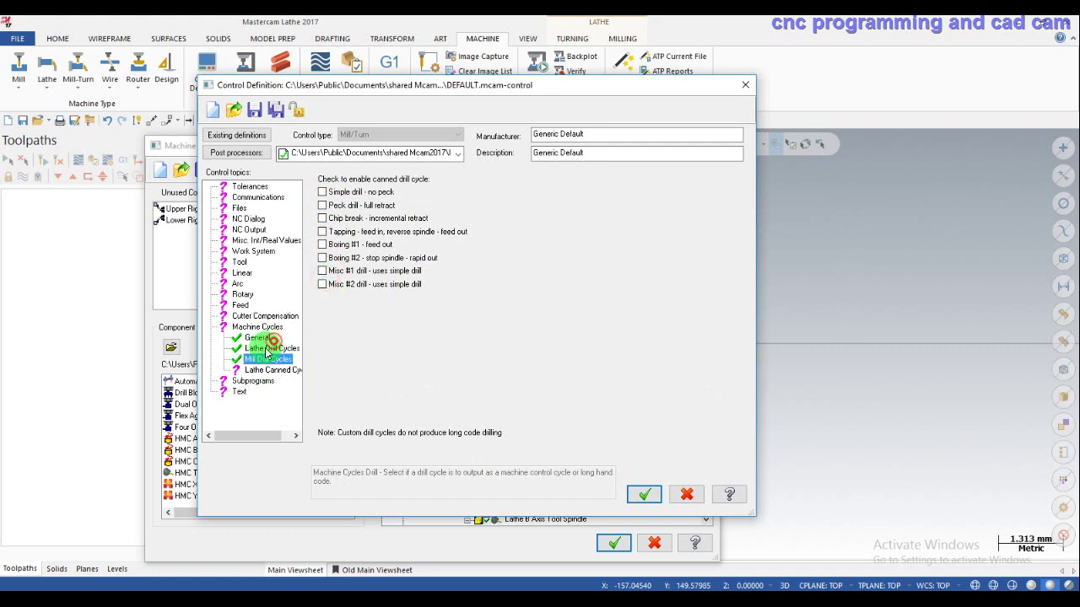
{"action": "left_click", "coordinate": [264, 359]}
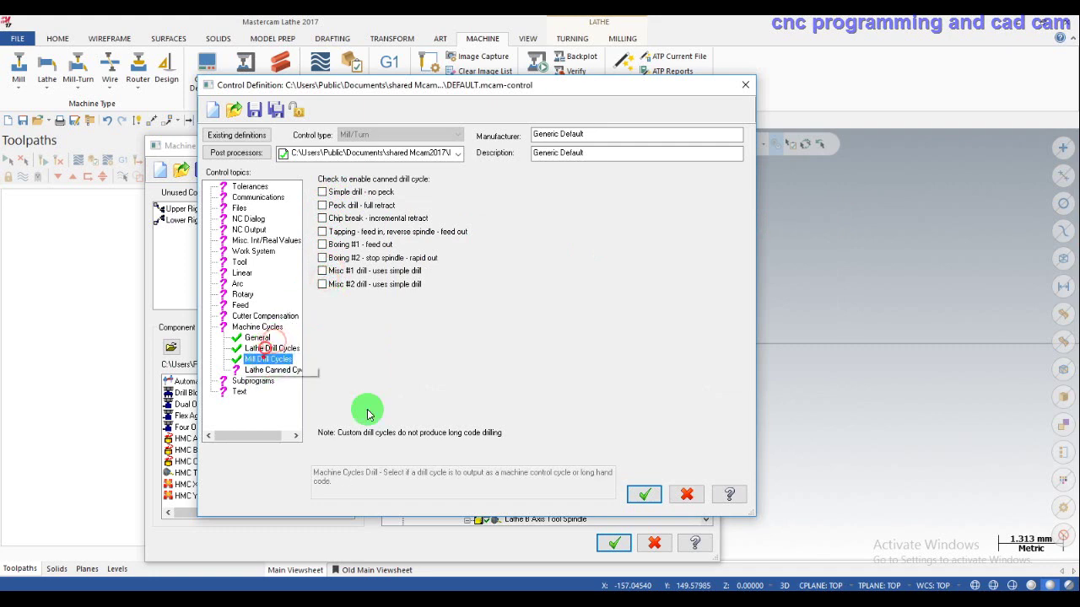
Accept and save the changed control definition and machine definition.
{"action": "left_click", "coordinate": [643, 495]}
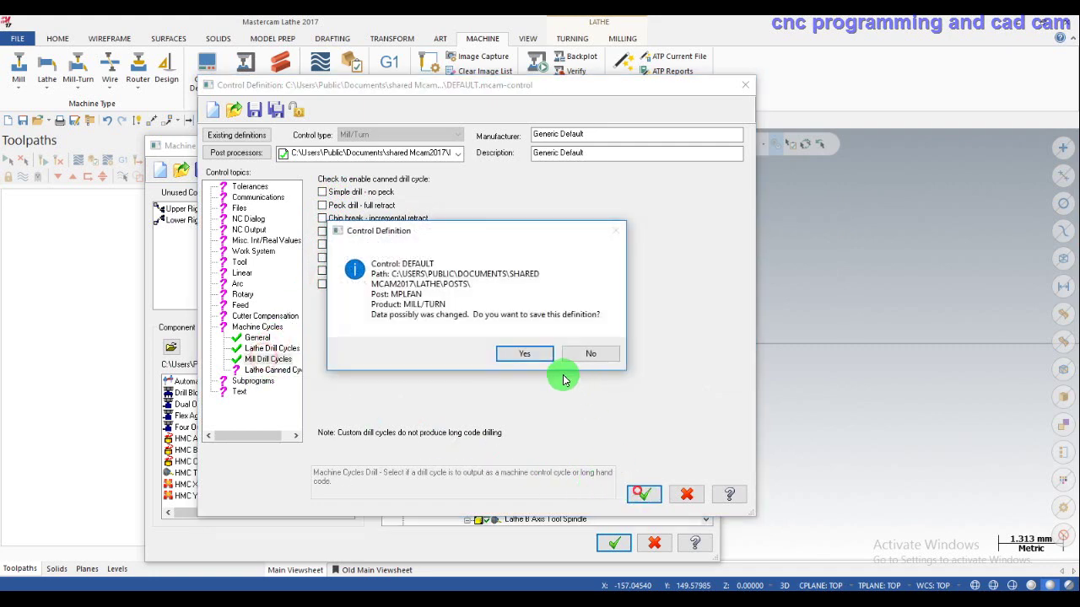
{"action": "left_click", "coordinate": [525, 353]}
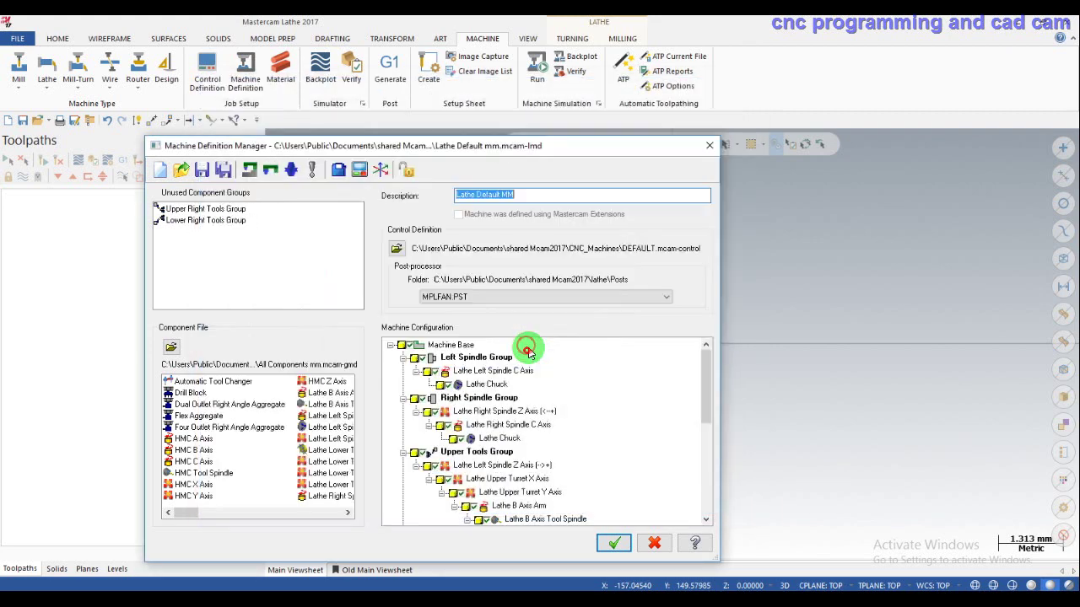
{"action": "left_click", "coordinate": [614, 545]}
Save the machine definition file and replace the group's machine with the updated one.
{"action": "left_click", "coordinate": [426, 390]}
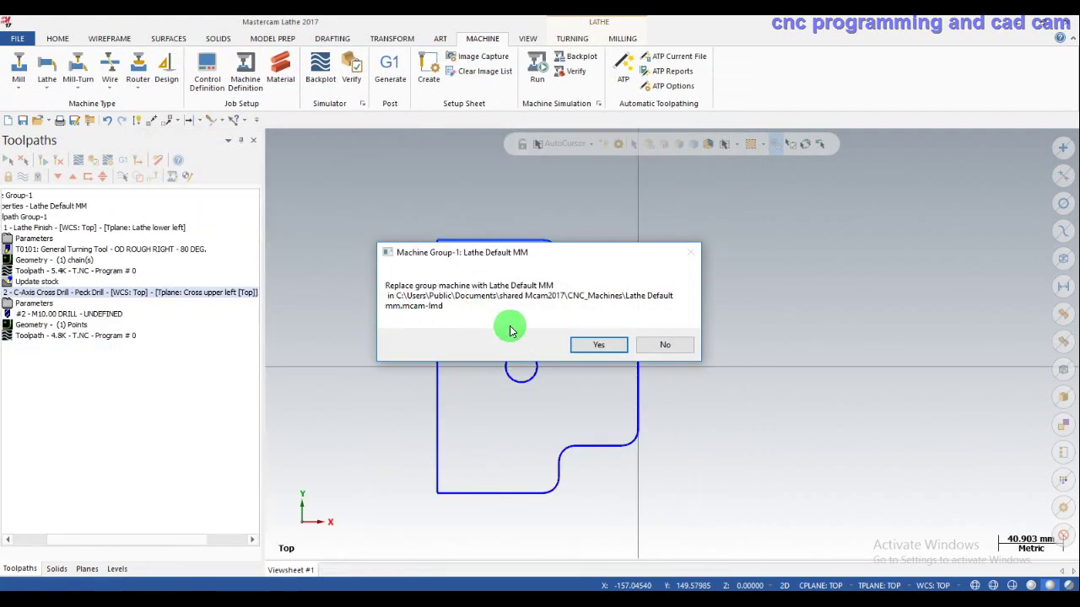
{"action": "left_click", "coordinate": [598, 344]}
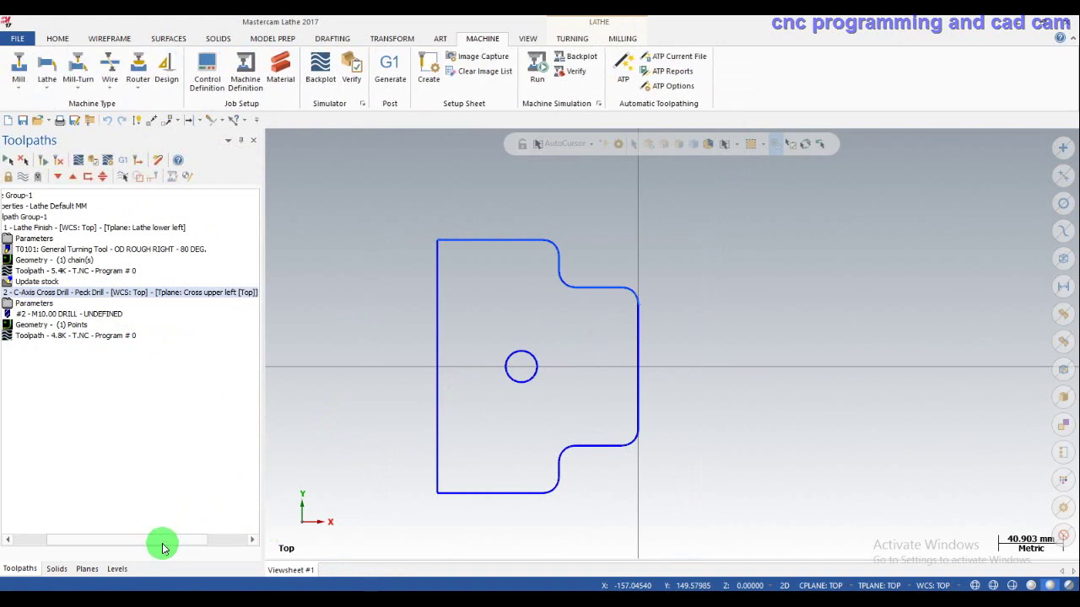
{"action": "left_click_drag", "start_coordinate": [161, 543], "coordinate": [102, 539]}
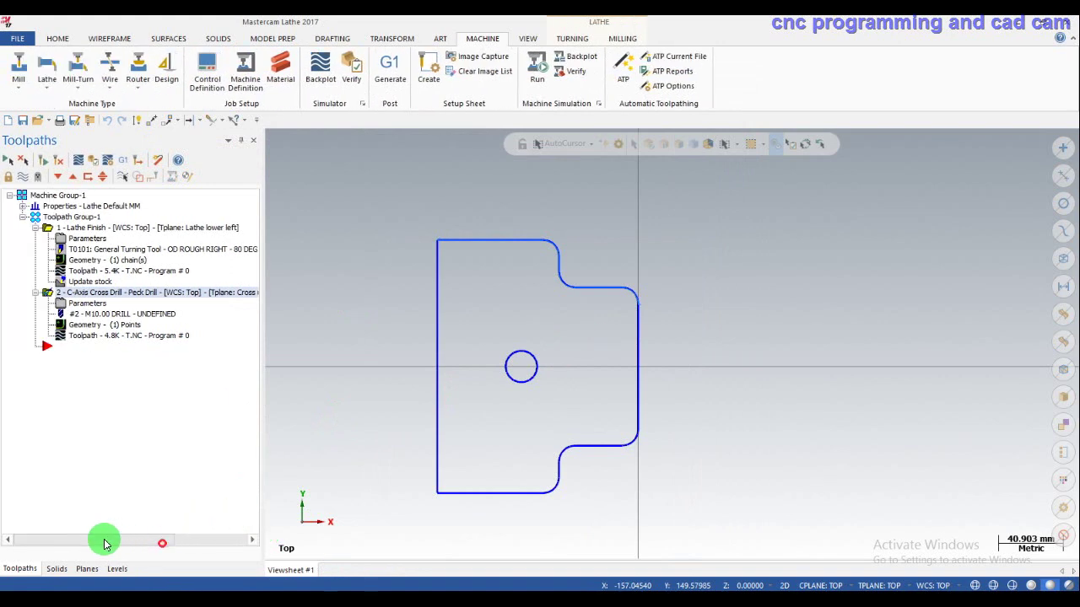
Post only the selected operations to T.NC with overwrite enabled.
{"action": "left_click", "coordinate": [121, 160]}
{"action": "left_click", "coordinate": [296, 220]}
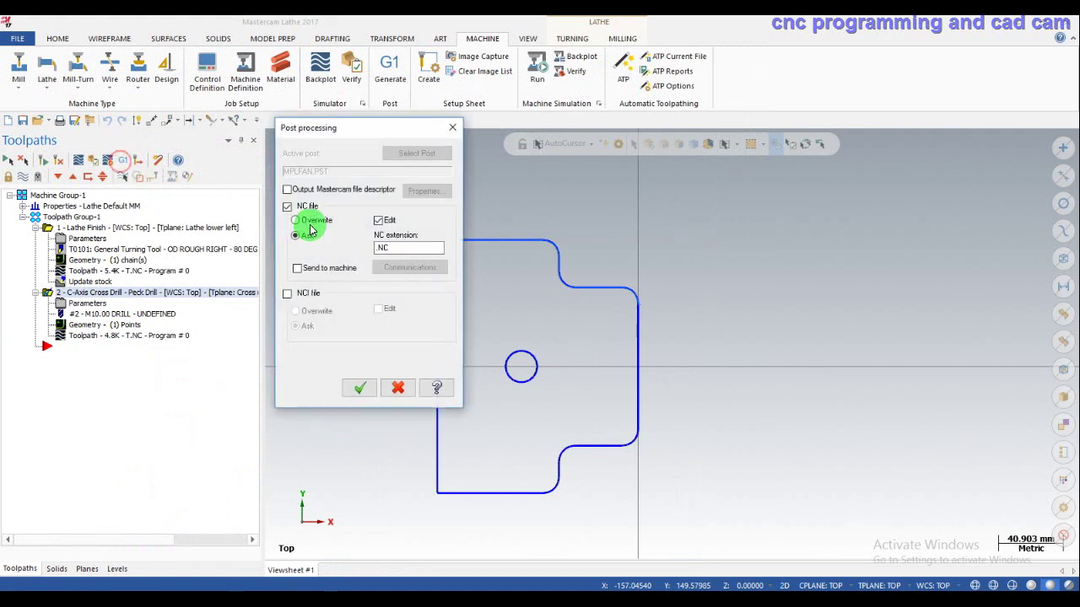
{"action": "left_click", "coordinate": [354, 388]}
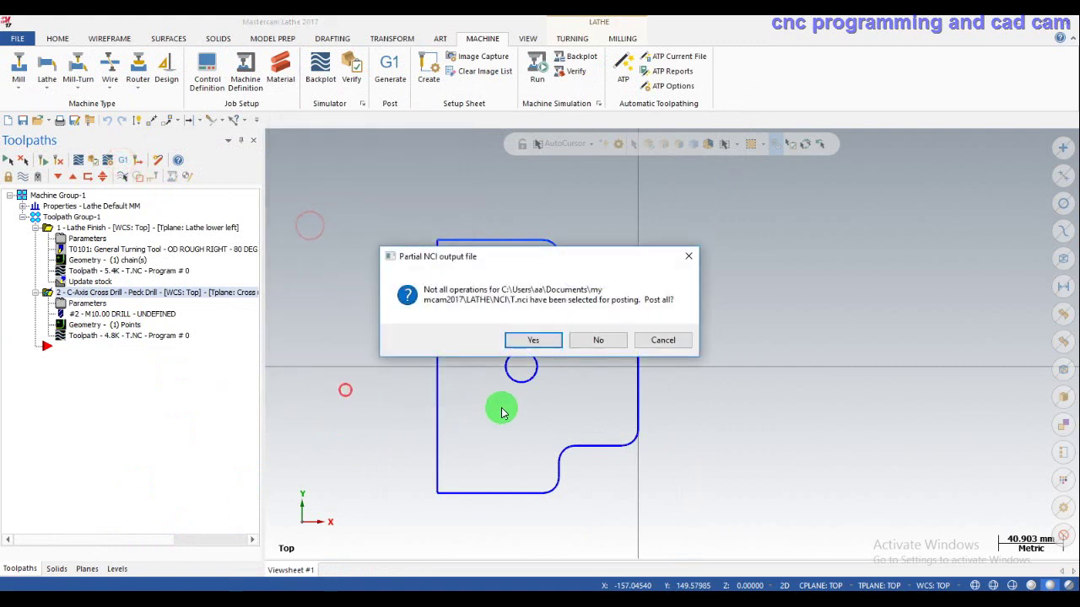
{"action": "left_click", "coordinate": [590, 337]}
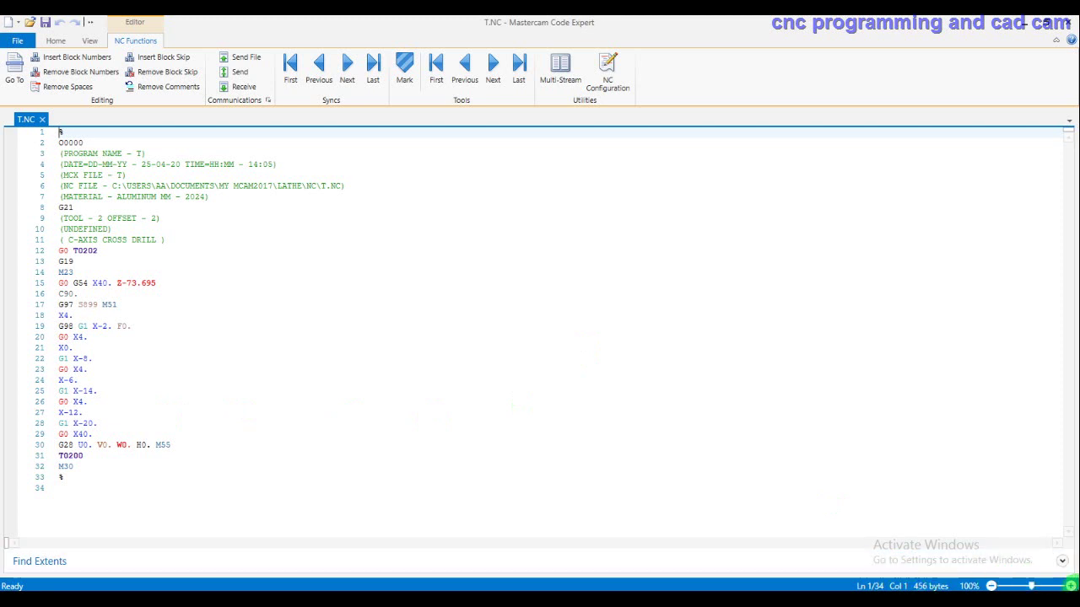
Zoom the Code Expert editor to 150% and scroll down to line 25.
{"action": "left_click", "coordinate": [1069, 585]}
{"action": "left_click", "coordinate": [1069, 586]}
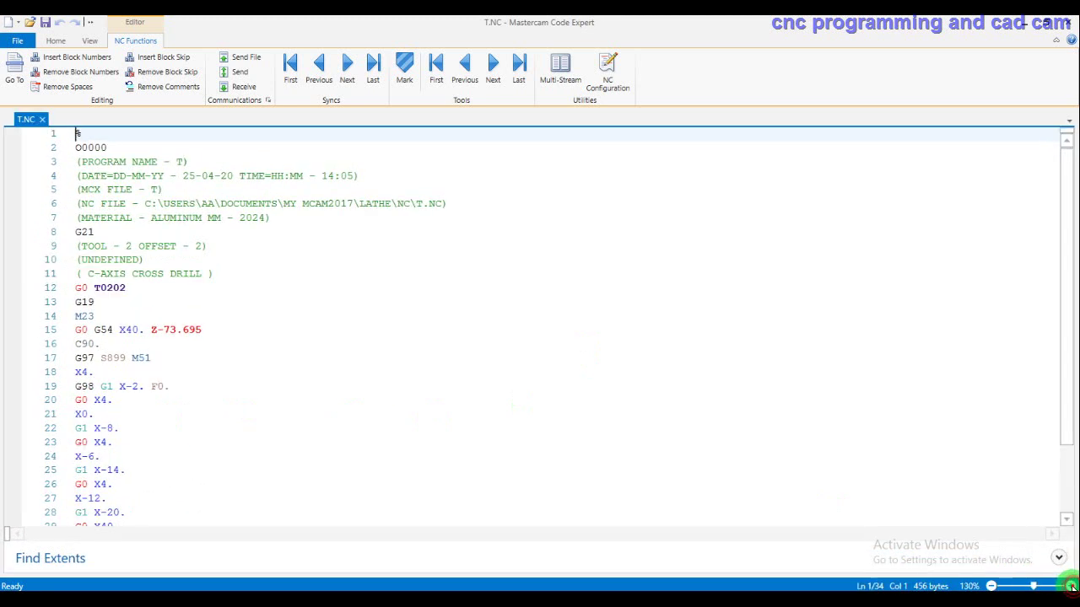
{"action": "left_click", "coordinate": [1070, 585]}
{"action": "left_click", "coordinate": [1070, 585]}
{"action": "scroll", "coordinate": [121, 422], "scroll_direction": "down", "scroll_amount": 2}
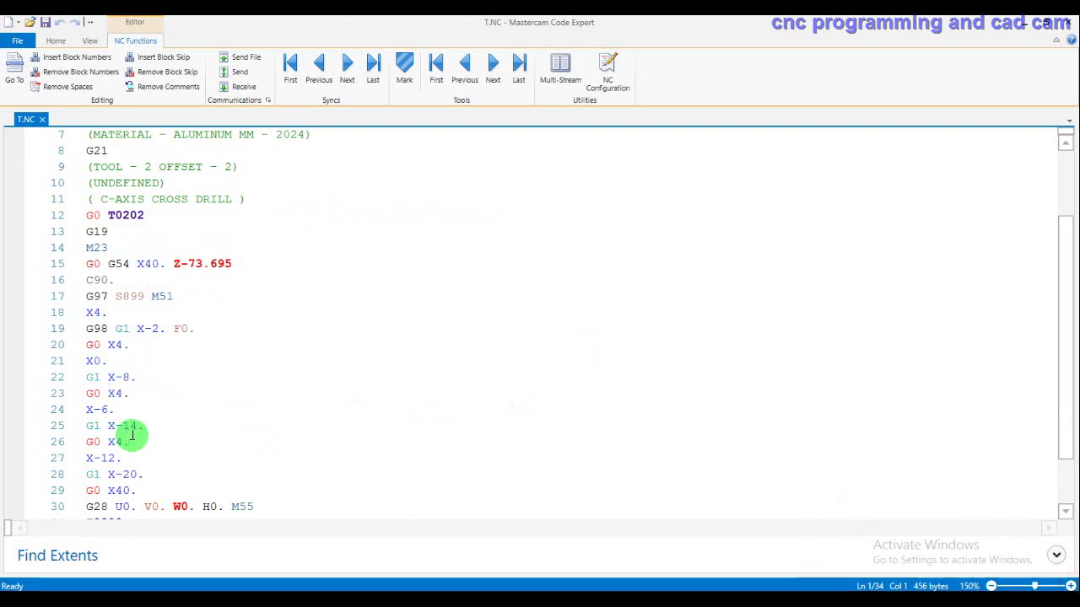
Add the note 'YOU CAN SEE ALL PROGRAM IS WITH G01 SUPPORTED BY MANY CONTROL.' on line 25, then close T.NC.
{"action": "left_click", "coordinate": [154, 426]}
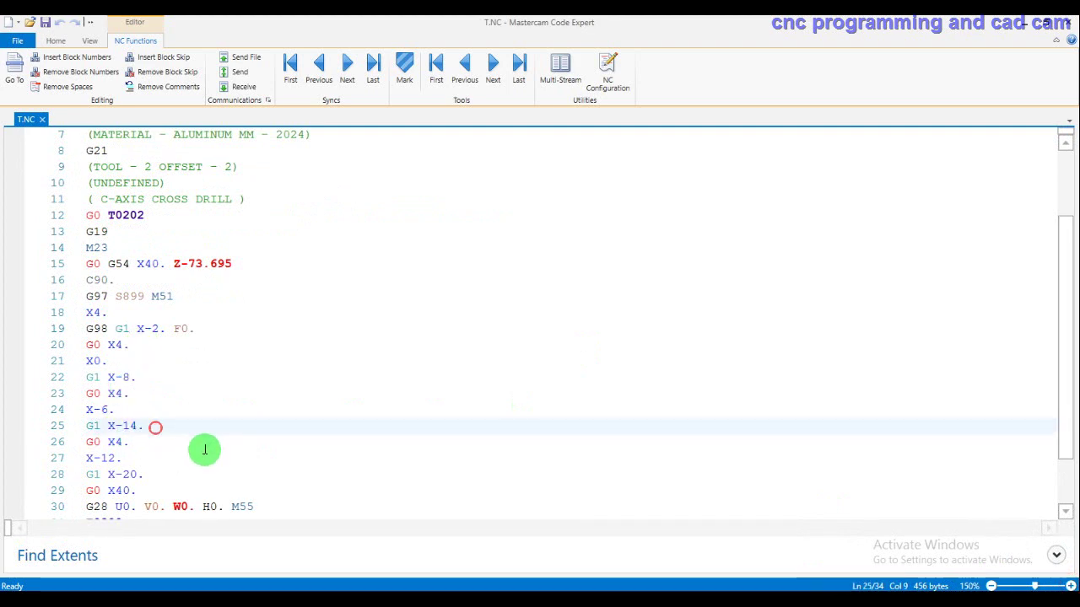
{"action": "type", "text": "Y0"}
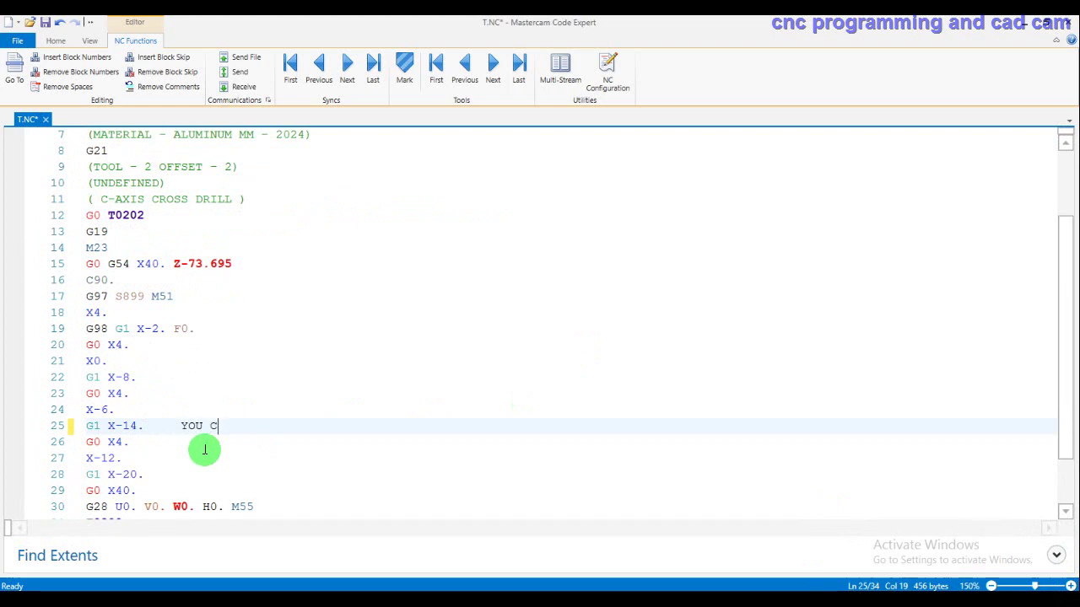
{"action": "type", "text": "N "}
{"action": "type", "text": "SEE "}
{"action": "type", "text": "ALL PRO"}
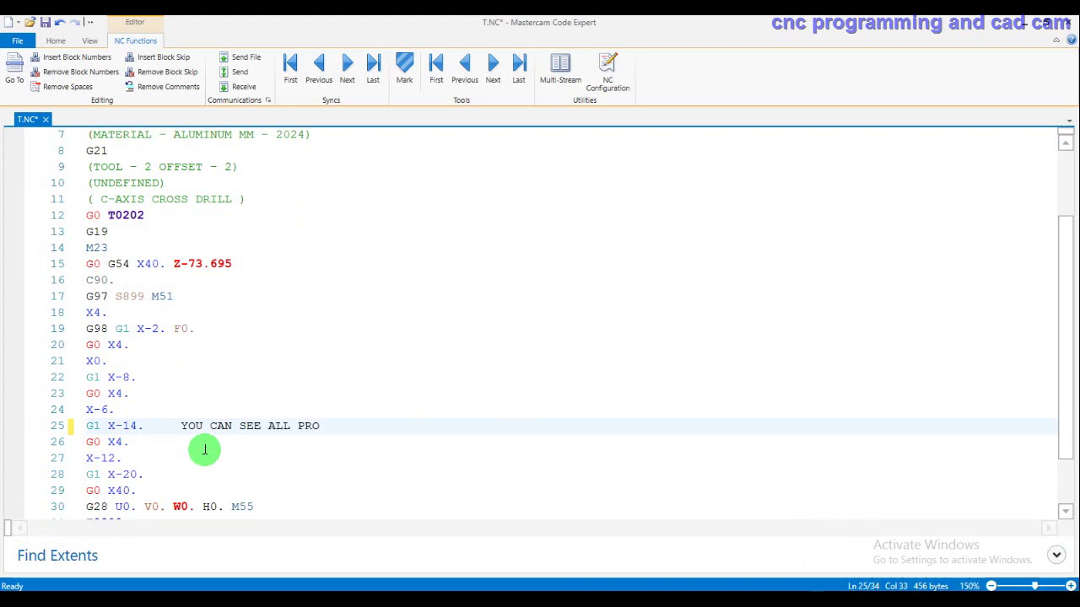
{"action": "type", "text": "GRAM "}
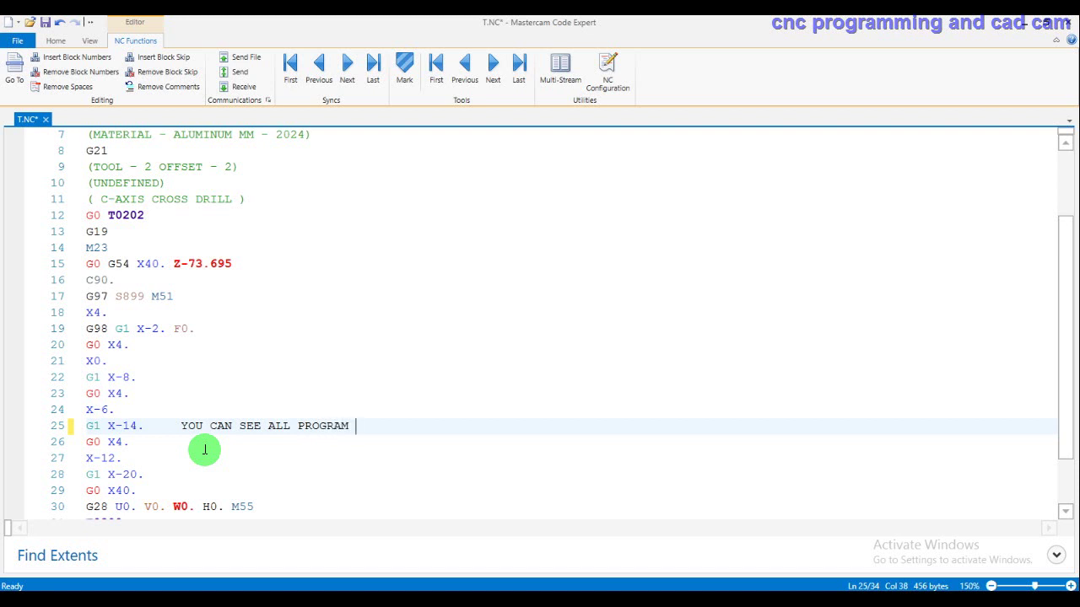
{"action": "type", "text": "IS WITH G"}
{"action": "type", "text": "01 "}
{"action": "type", "text": "SU"}
{"action": "type", "text": "PPO"}
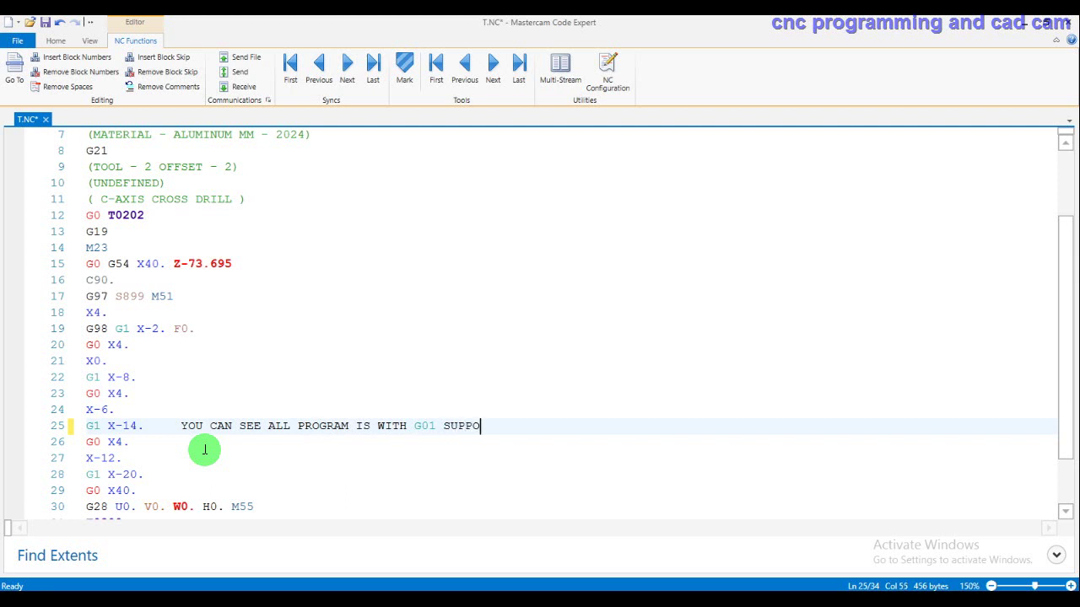
{"action": "type", "text": "RTED BY M"}
{"action": "type", "text": "ANY CONTROL."}
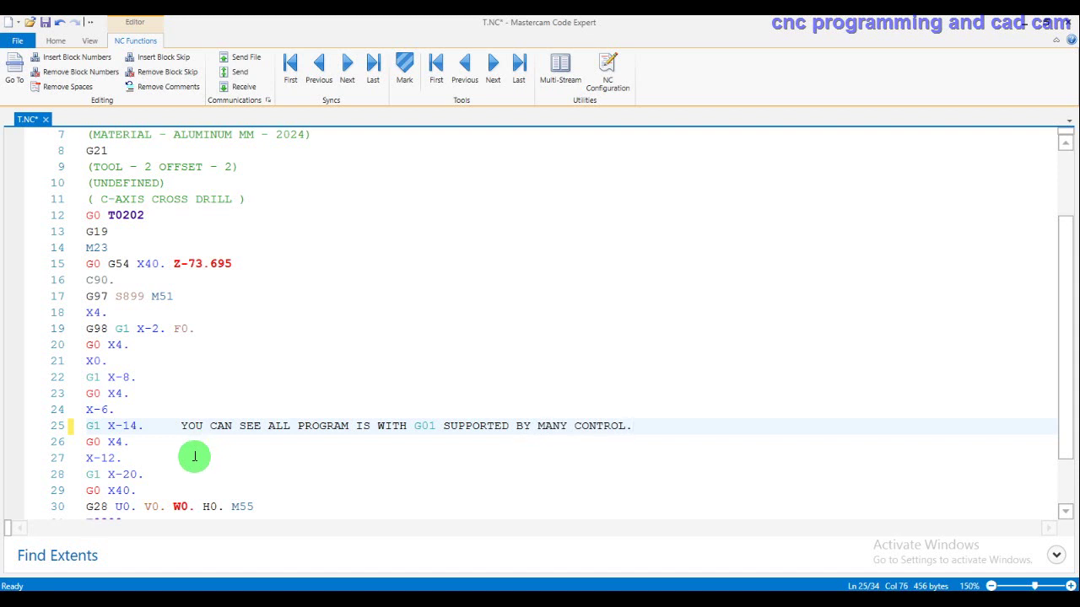
{"action": "left_click_drag", "start_coordinate": [1060, 392], "coordinate": [1073, 445]}
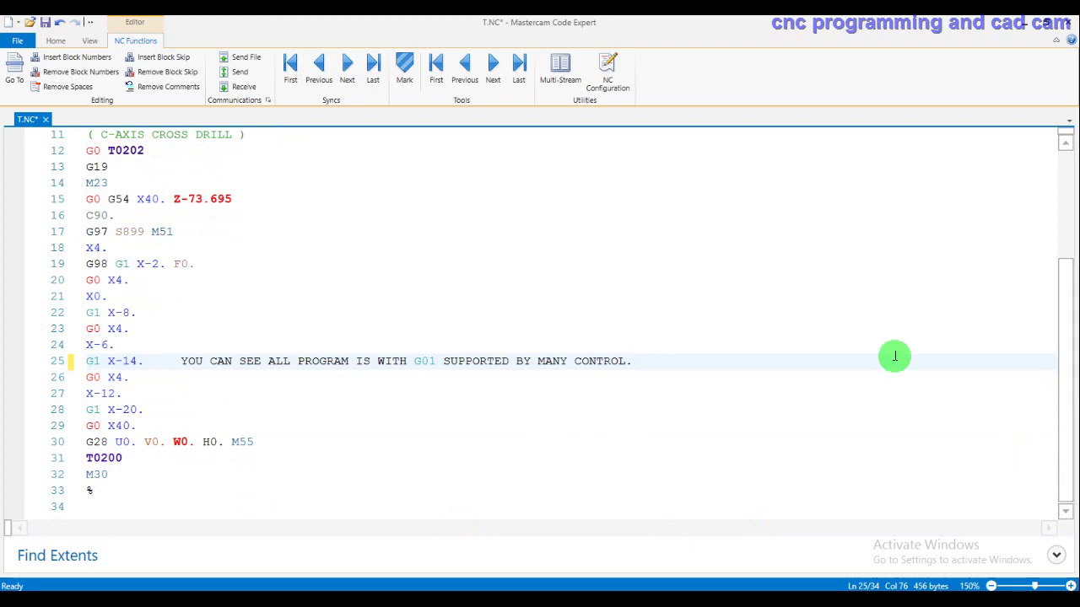
{"action": "mouse_move", "coordinate": [1063, 329]}
{"action": "left_mouse_down"}
{"action": "mouse_move", "coordinate": [1062, 241]}
{"action": "mouse_move", "coordinate": [1063, 332]}
{"action": "mouse_move", "coordinate": [1072, 346]}
{"action": "left_mouse_up"}
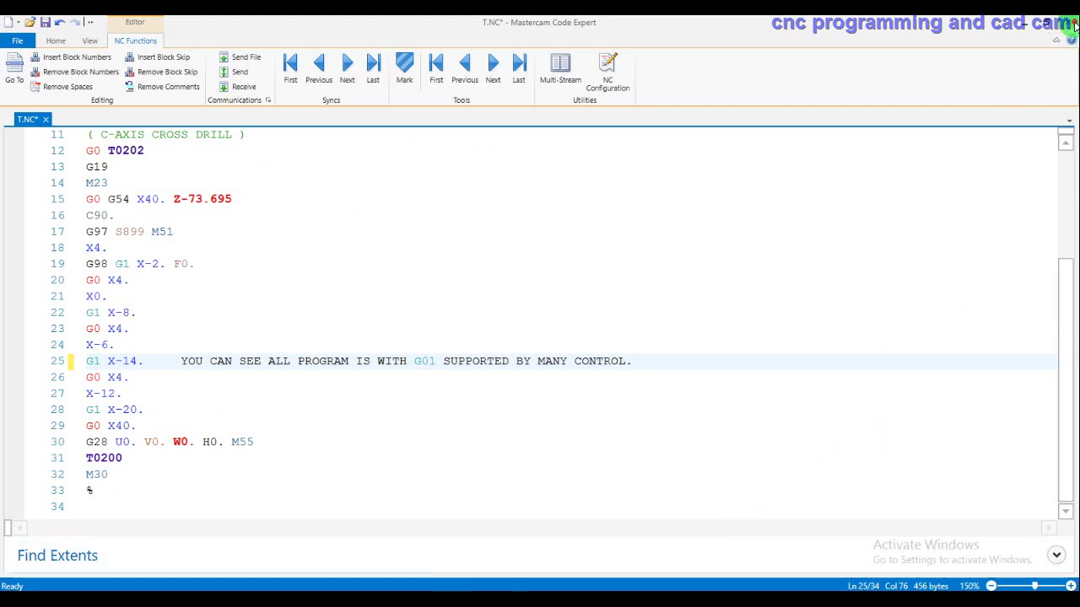
{"action": "left_click", "coordinate": [1074, 25]}
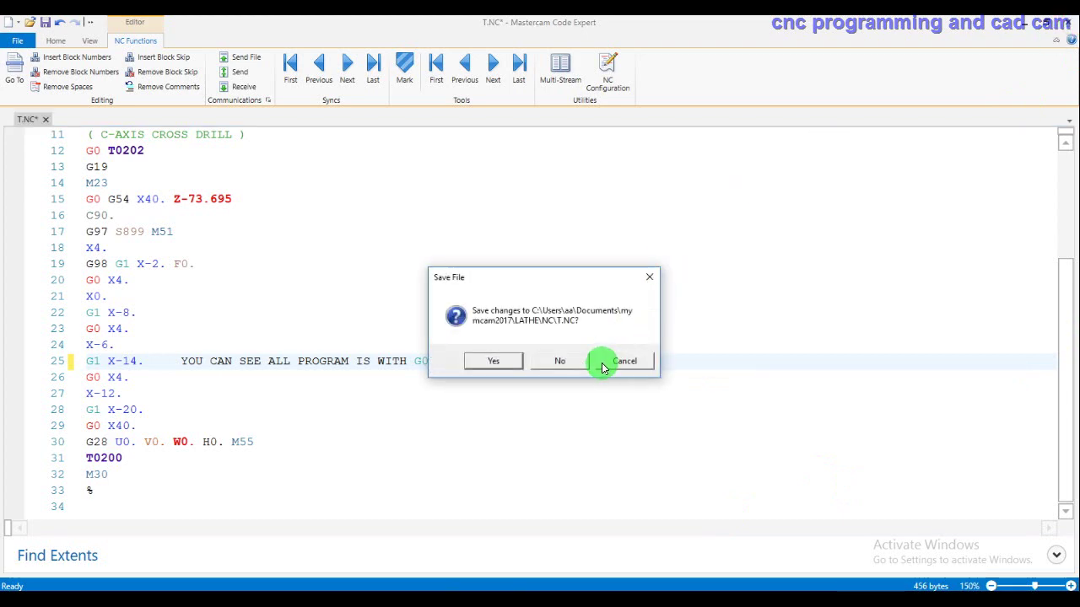
Decline saving T.NC and reopen the Control Definition at its NC Output settings.
{"action": "left_click", "coordinate": [572, 360]}
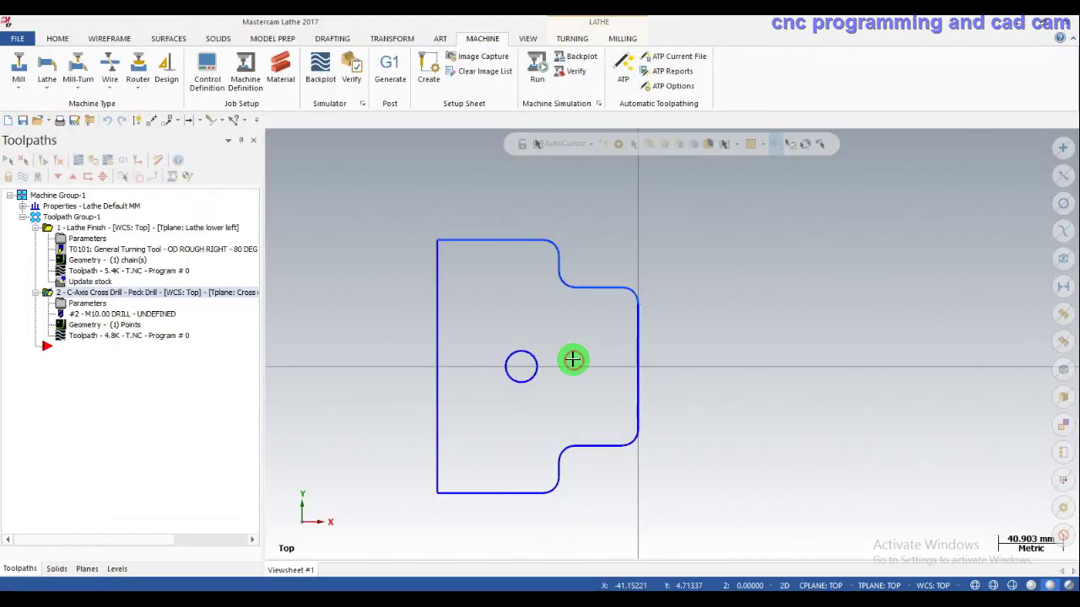
{"action": "left_click", "coordinate": [256, 84]}
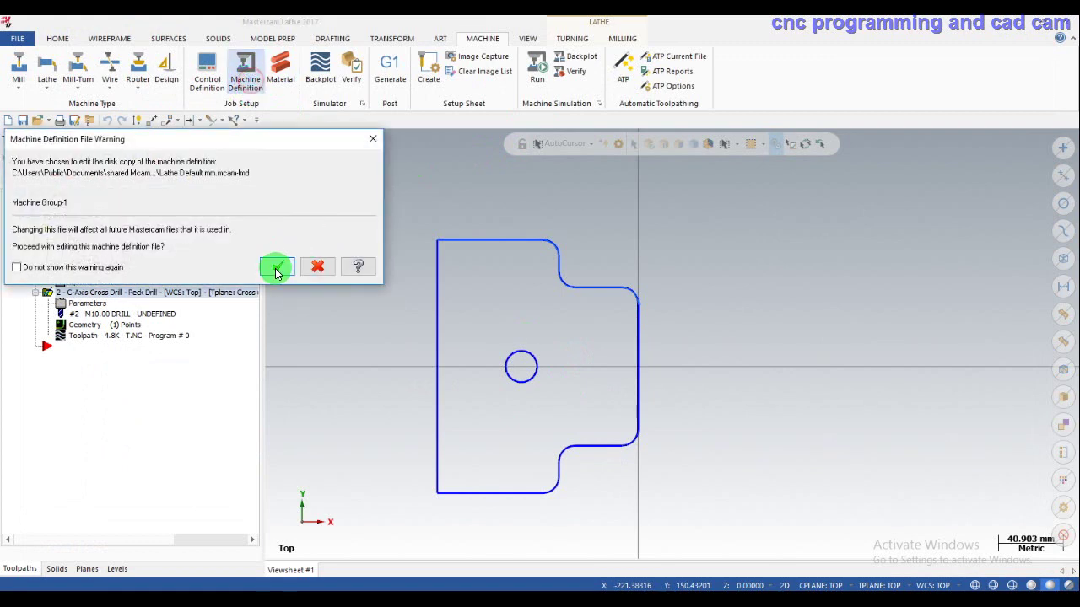
{"action": "left_click", "coordinate": [277, 268]}
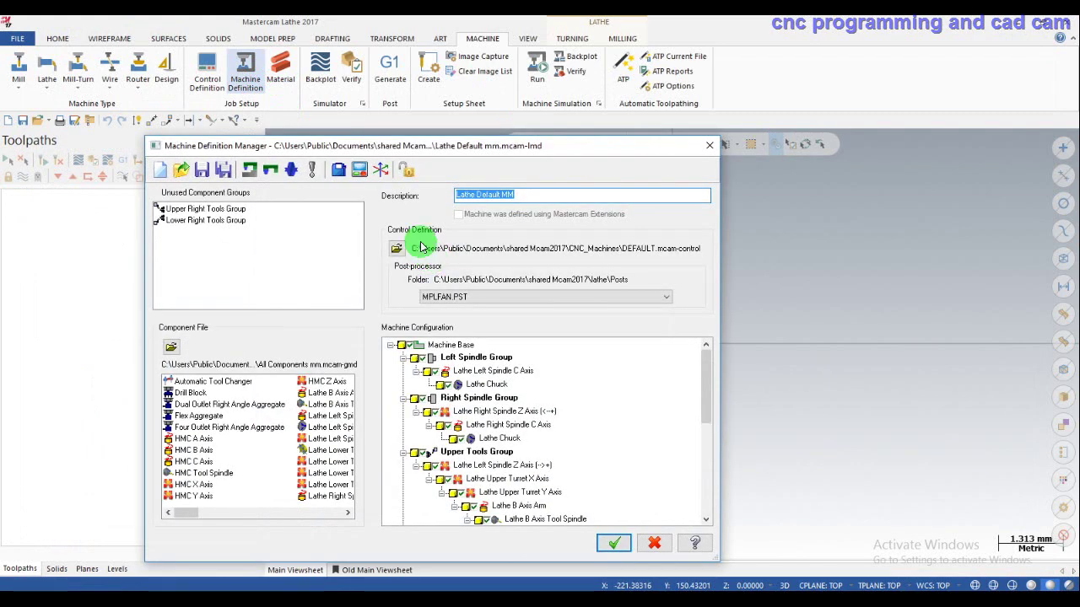
{"action": "left_click", "coordinate": [358, 172]}
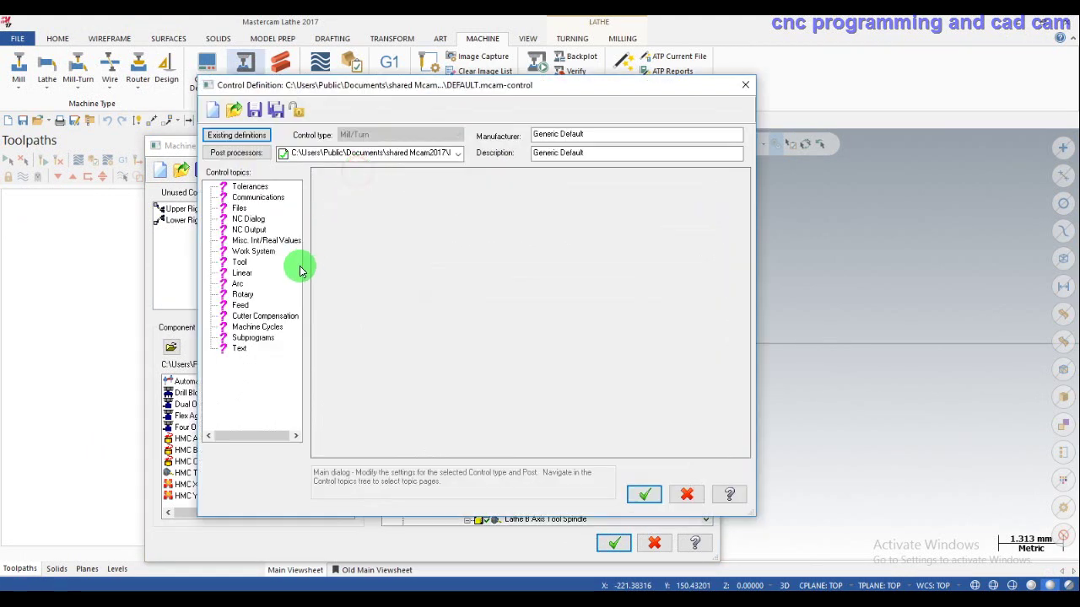
{"action": "left_click", "coordinate": [257, 229]}
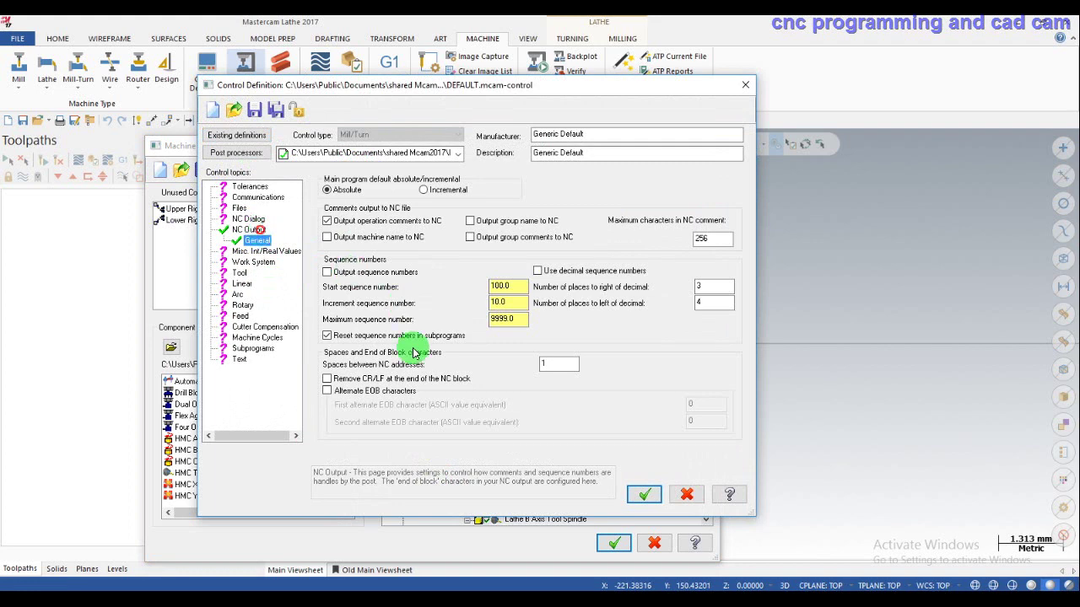
Place the Notepad notes beside the settings and start a new line below UNCHECK ALL.
{"action": "left_click", "coordinate": [474, 591]}
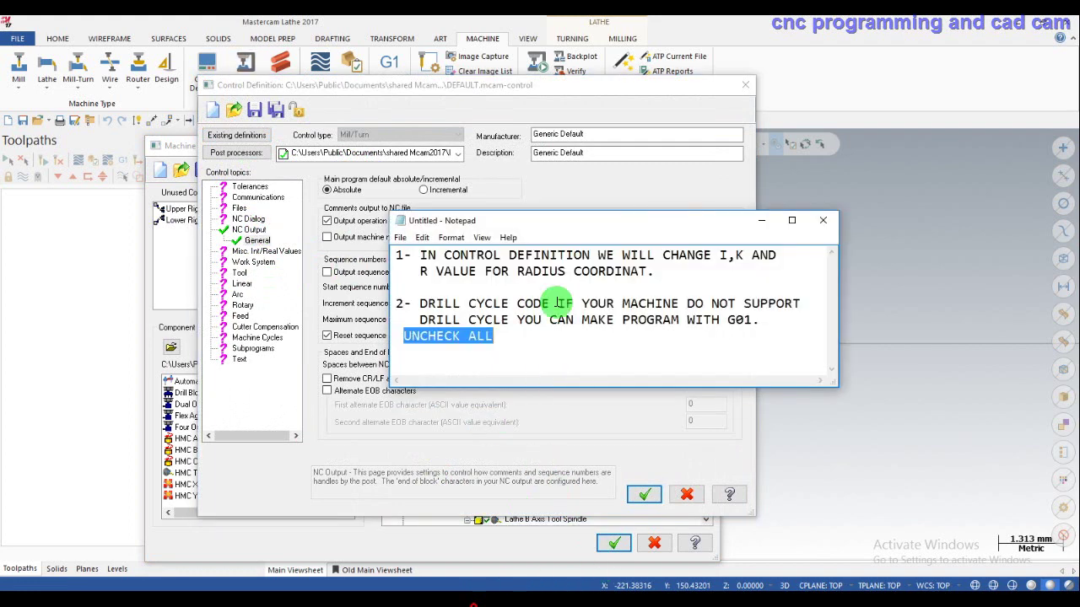
{"action": "left_click_drag", "start_coordinate": [594, 225], "coordinate": [748, 205]}
{"action": "left_click", "coordinate": [927, 301]}
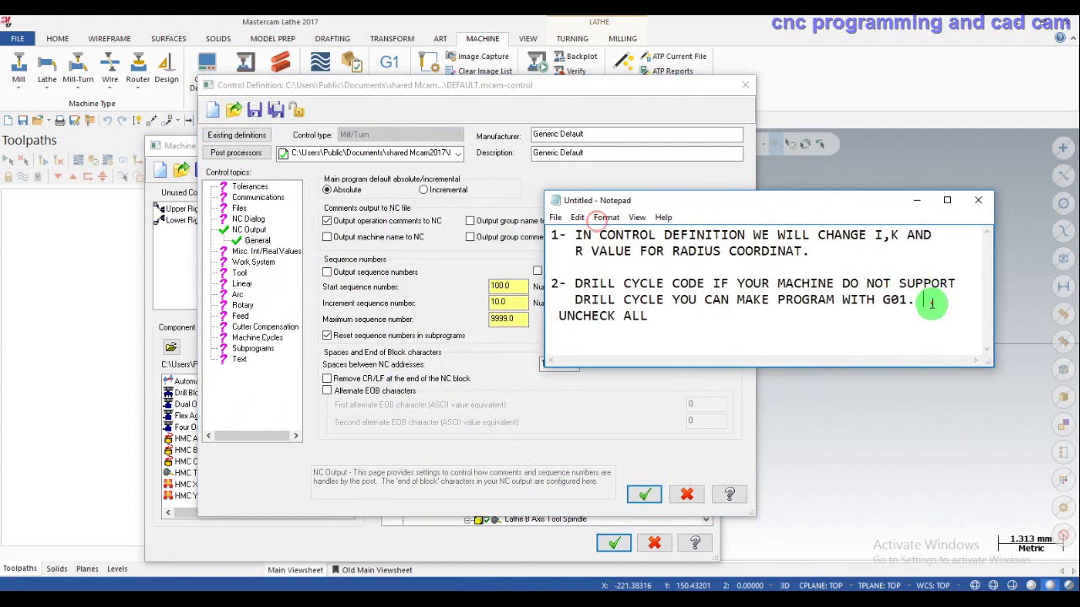
{"action": "left_click", "coordinate": [683, 314]}
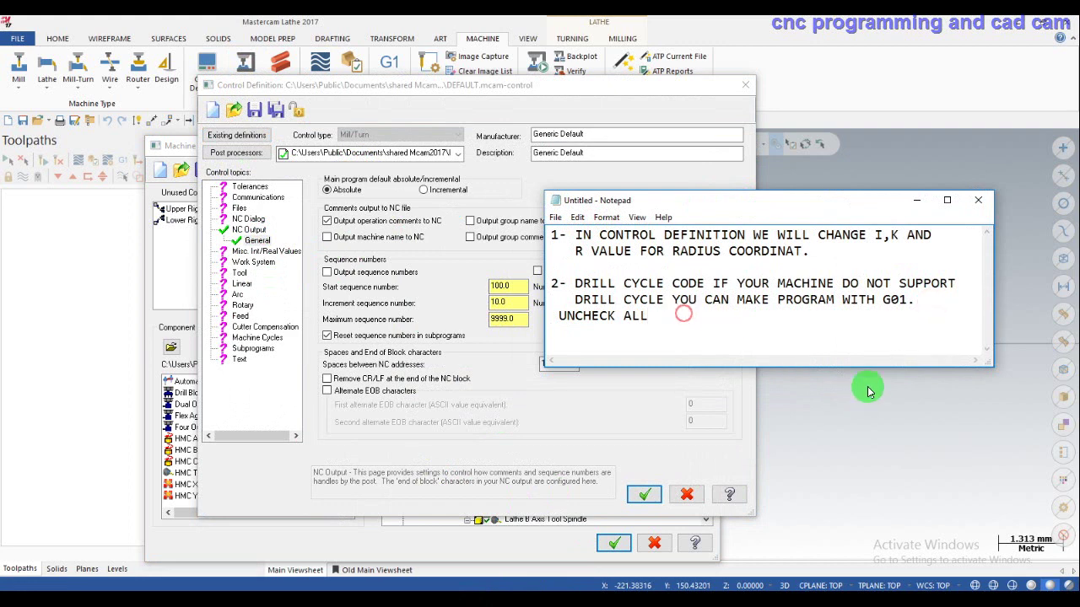
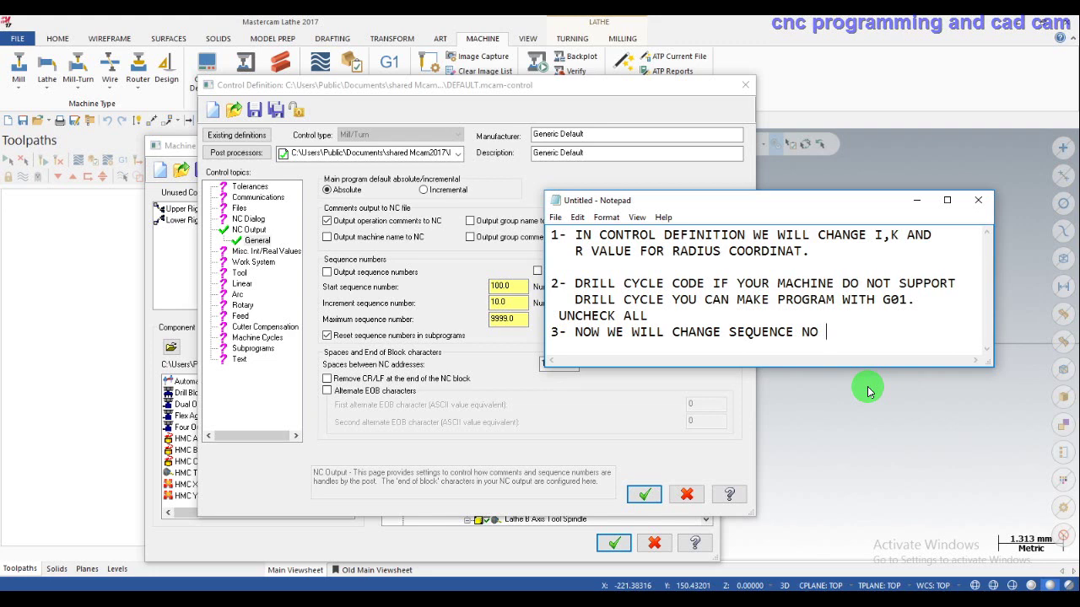
In NC Output, set the start sequence number to 1 and the increment to 2.
{"action": "left_click", "coordinate": [917, 202]}
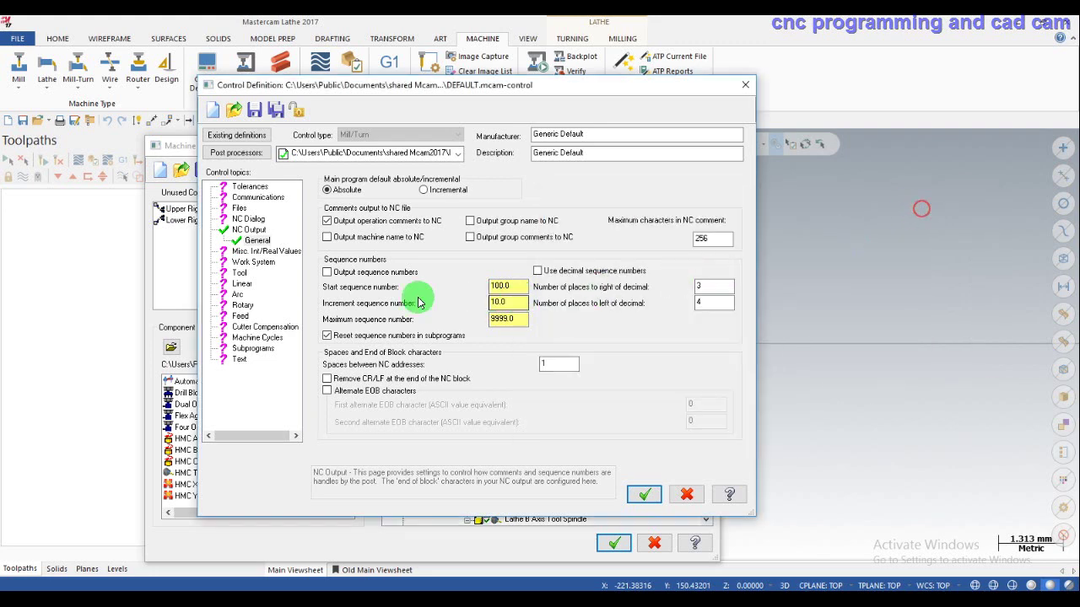
{"action": "left_click", "coordinate": [513, 286]}
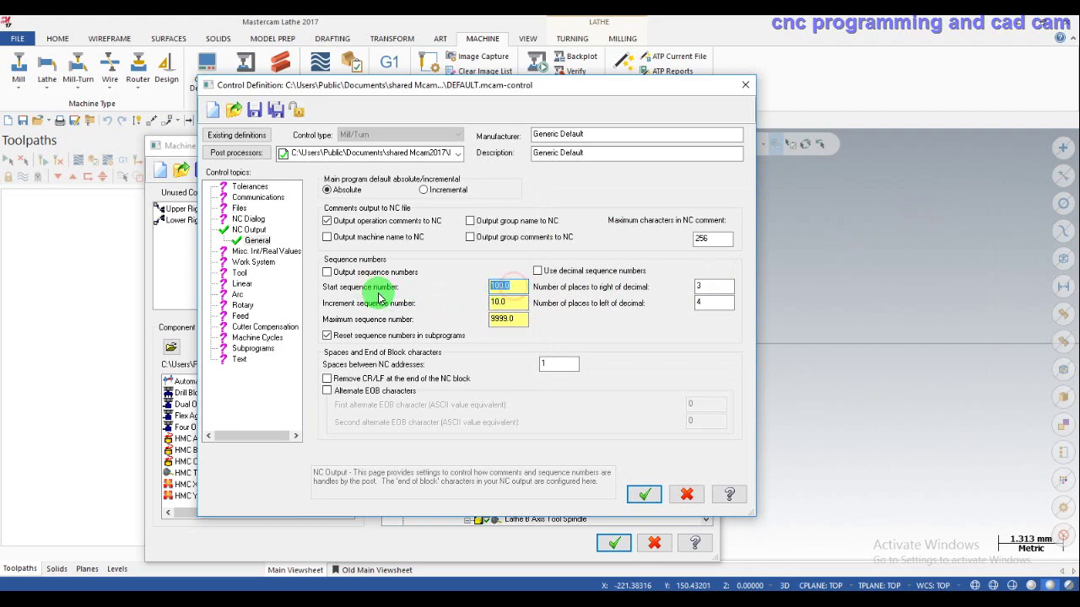
{"action": "left_click", "coordinate": [510, 287]}
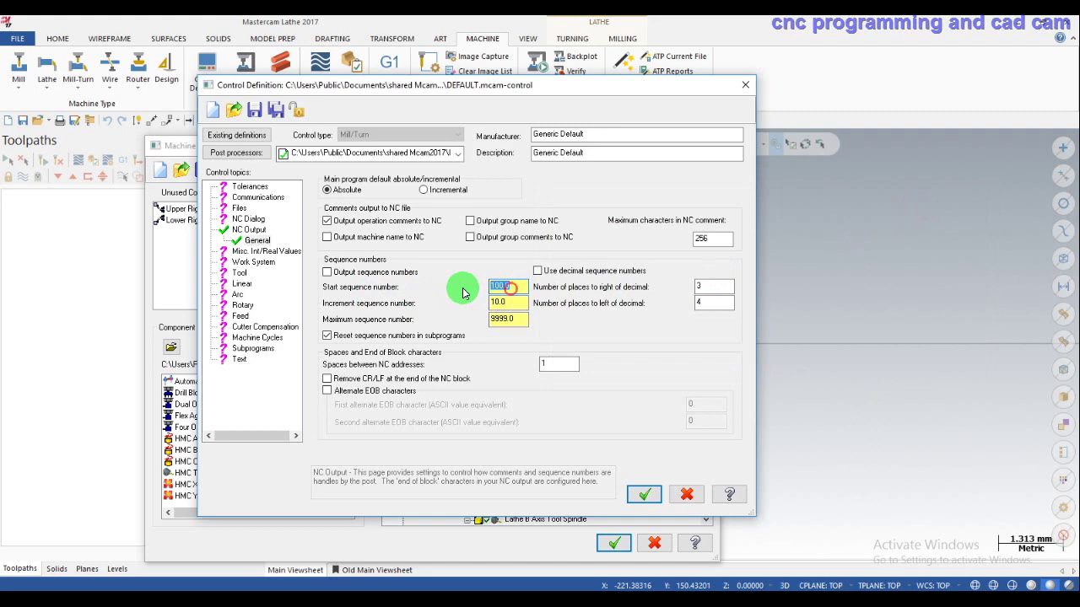
{"action": "type", "text": "1"}
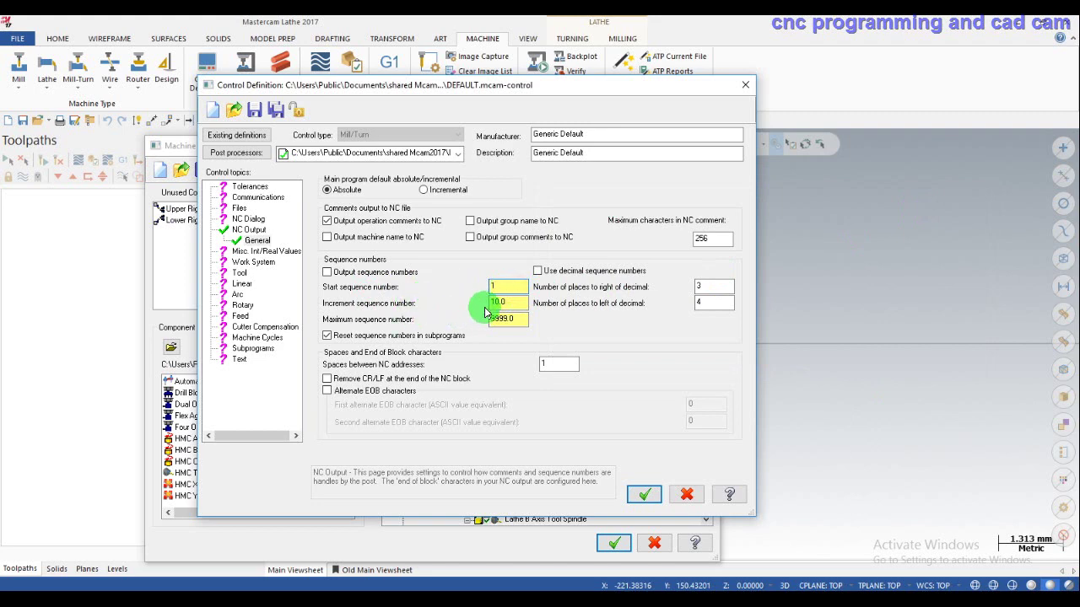
{"action": "left_click", "coordinate": [516, 302]}
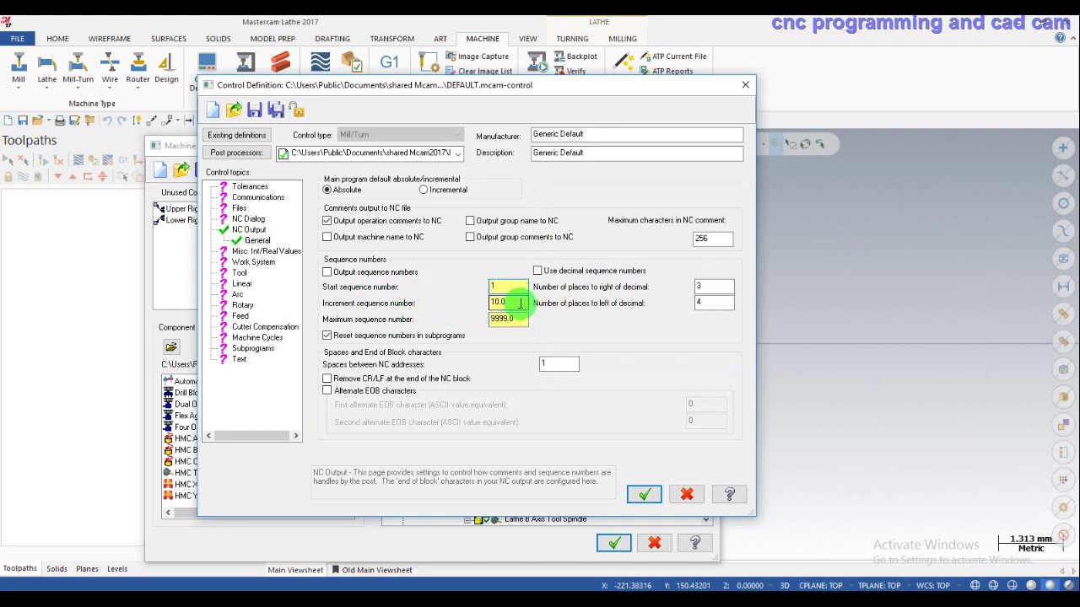
{"action": "type", "text": "2"}
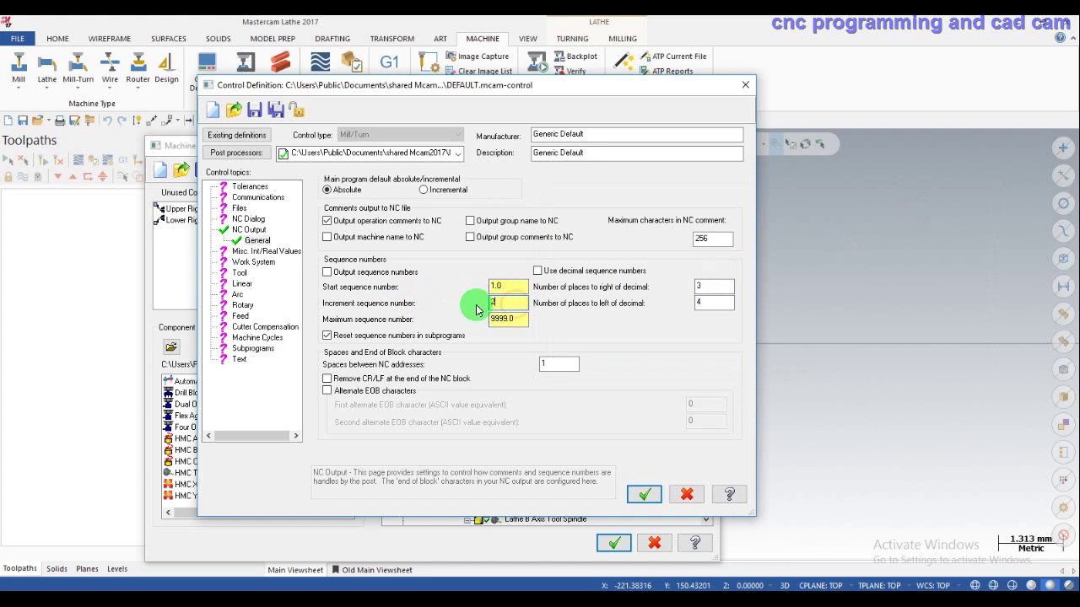
{"action": "left_click", "coordinate": [513, 318]}
{"action": "left_click_drag", "start_coordinate": [517, 318], "coordinate": [321, 314]}
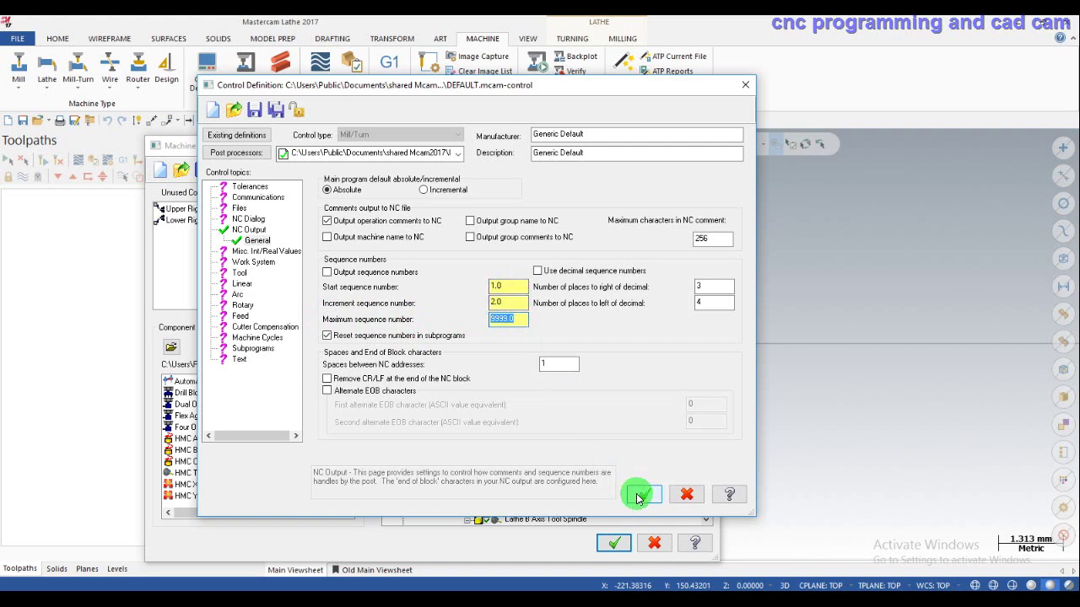
Confirm the new sequence settings and save the updated machine definition.
{"action": "left_click", "coordinate": [638, 498]}
{"action": "left_click", "coordinate": [588, 354]}
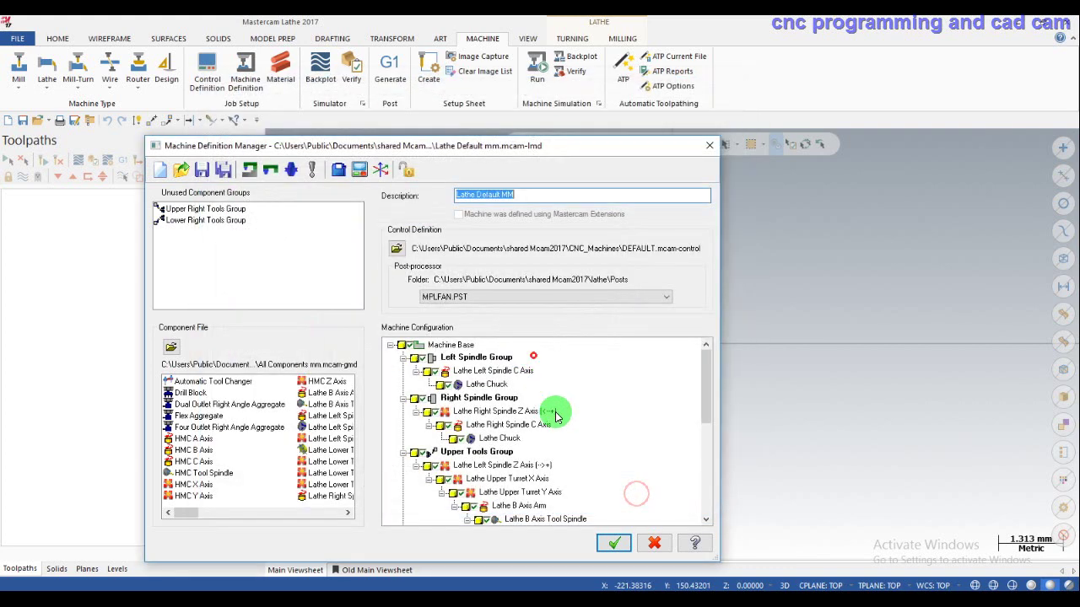
{"action": "left_click", "coordinate": [613, 543]}
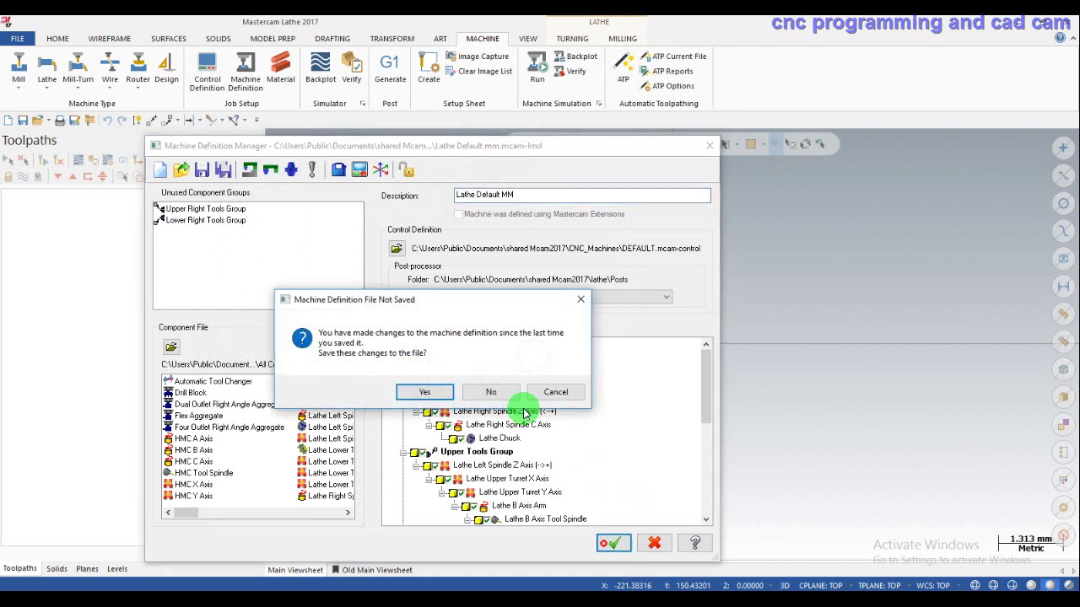
{"action": "left_click", "coordinate": [435, 398]}
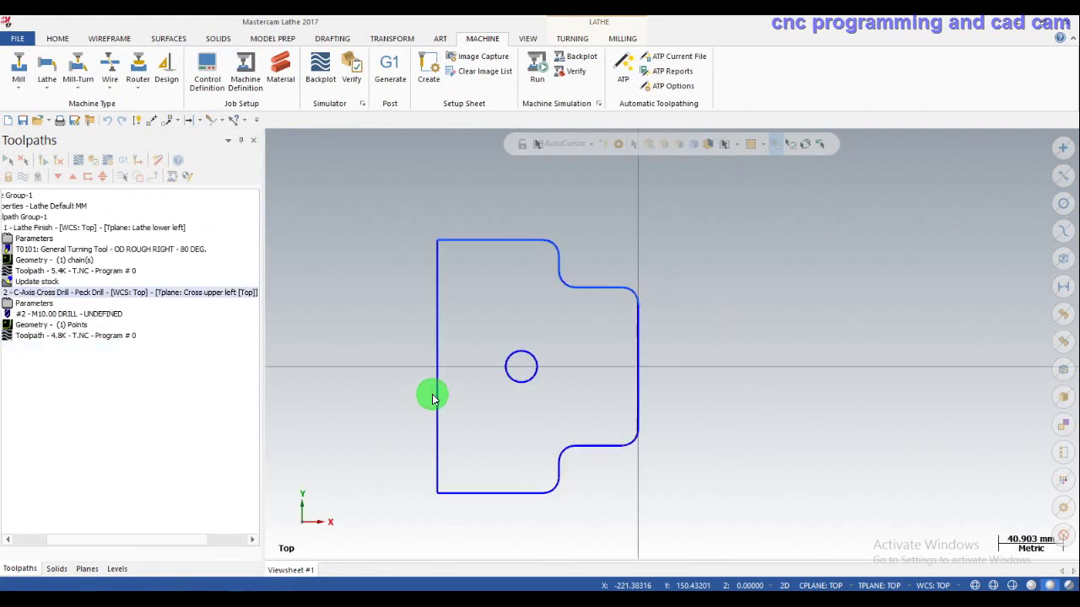
{"action": "left_click", "coordinate": [599, 346]}
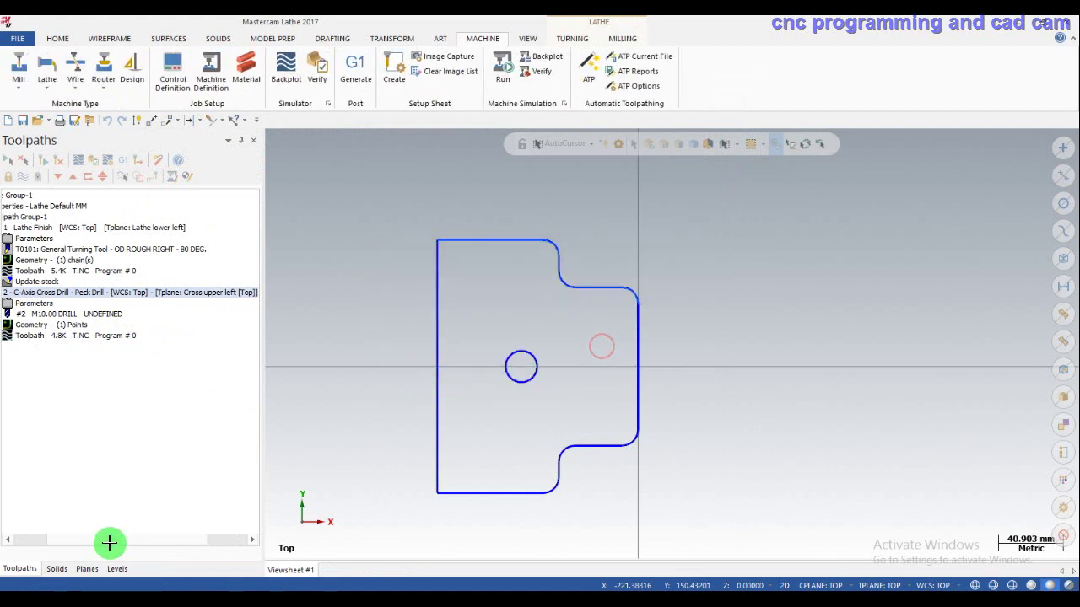
Post only the Lathe Finish operation to T.NC, overwriting the existing file.
{"action": "left_click_drag", "start_coordinate": [108, 543], "coordinate": [68, 548]}
{"action": "left_click", "coordinate": [56, 232]}
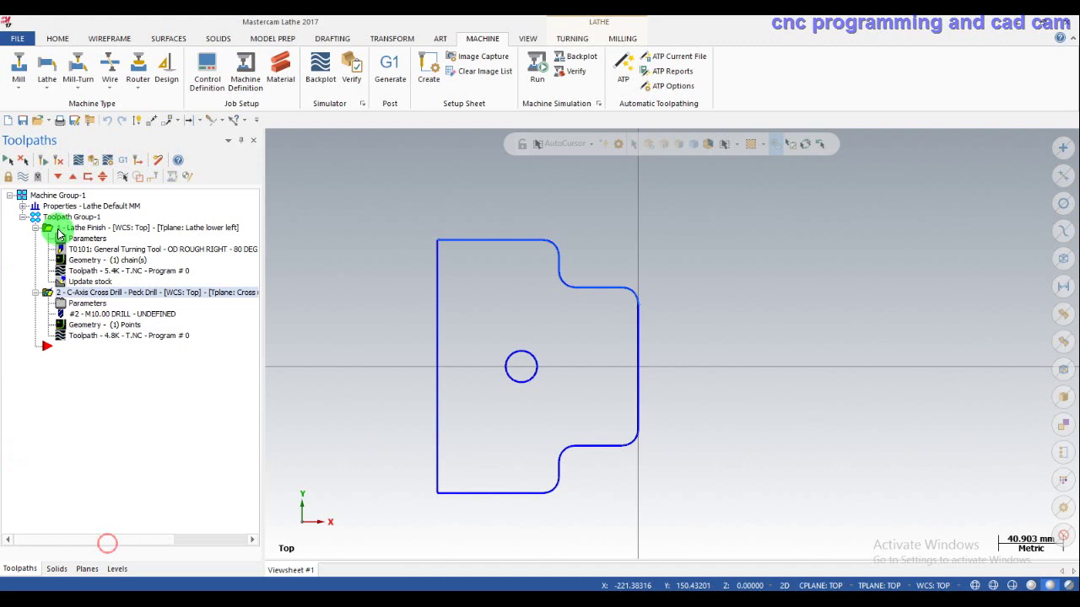
{"action": "left_click", "coordinate": [58, 235]}
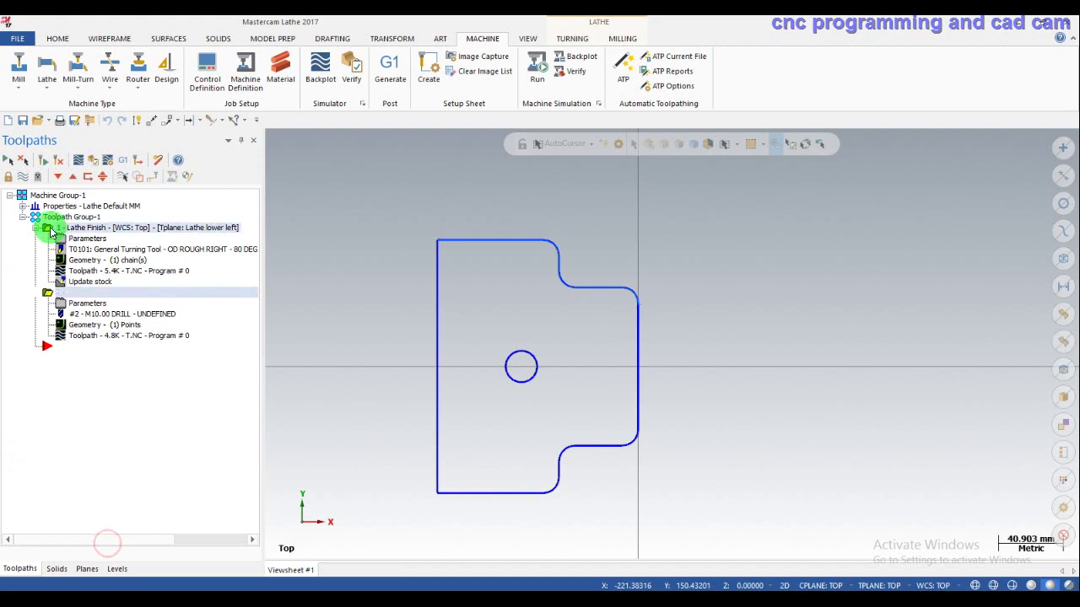
{"action": "left_click", "coordinate": [120, 165]}
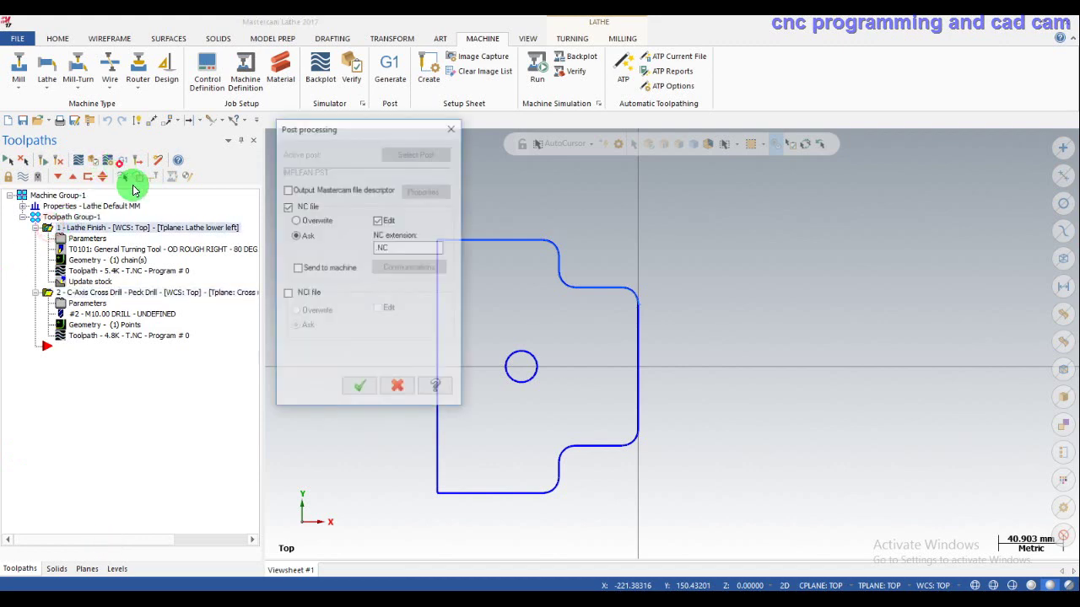
{"action": "left_click", "coordinate": [313, 223]}
{"action": "left_click", "coordinate": [359, 388]}
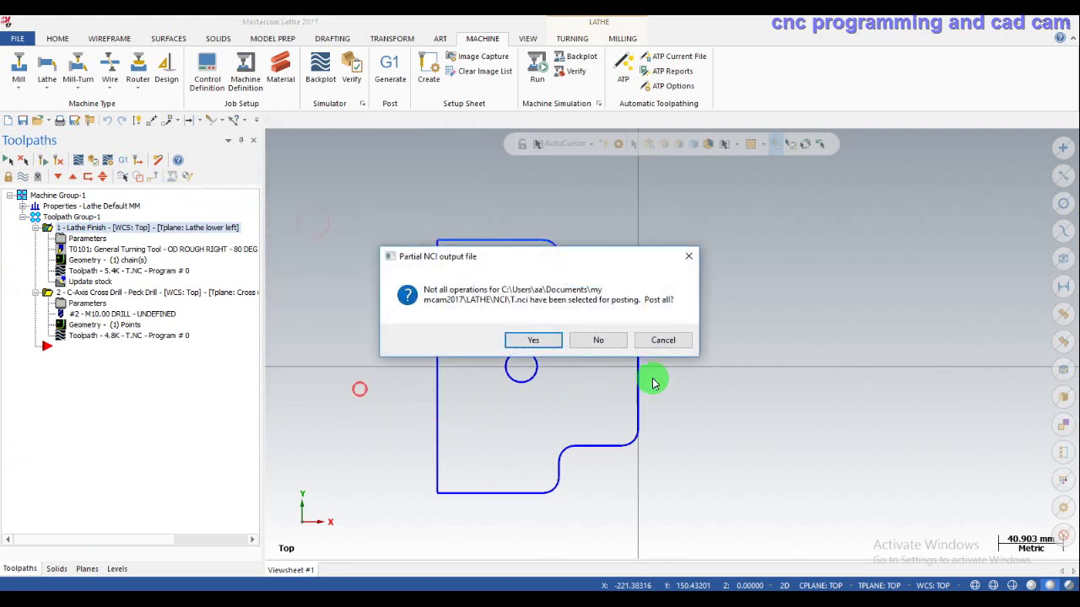
{"action": "left_click", "coordinate": [601, 340]}
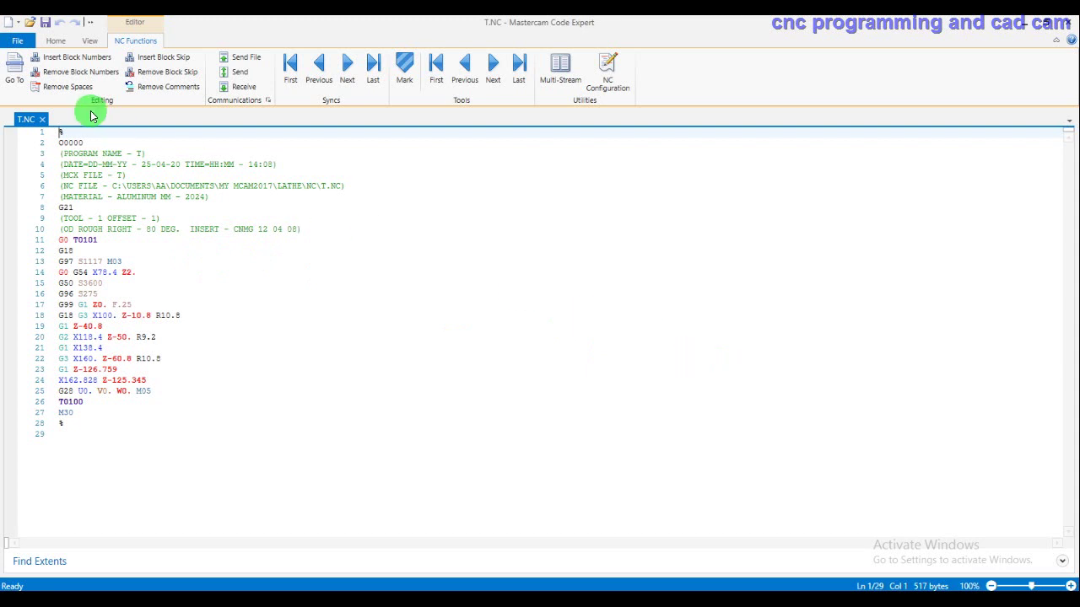
{"action": "left_click", "coordinate": [78, 57]}
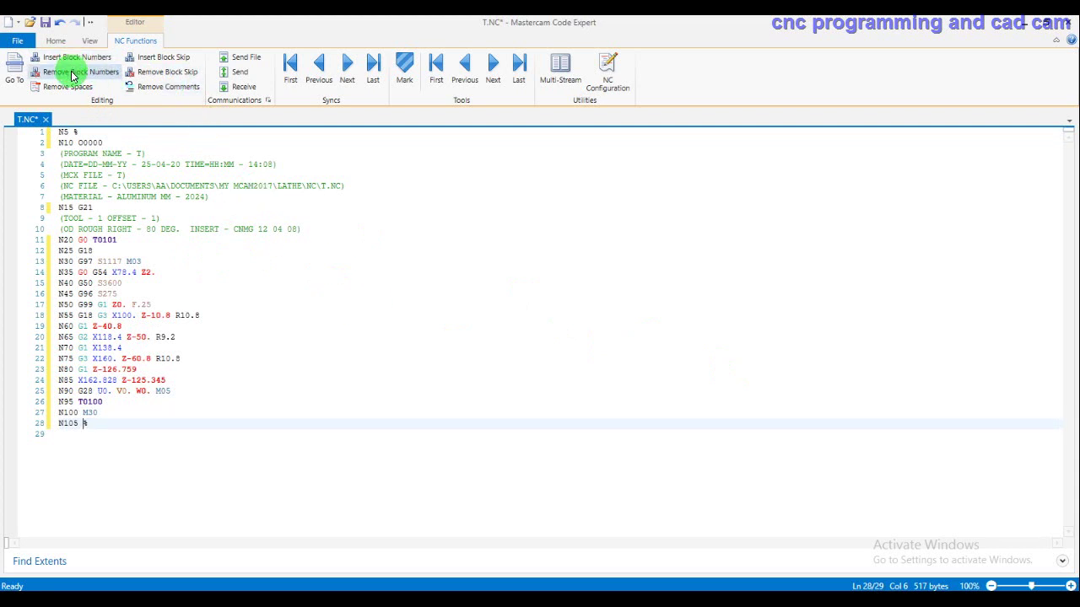
{"action": "left_click", "coordinate": [73, 74]}
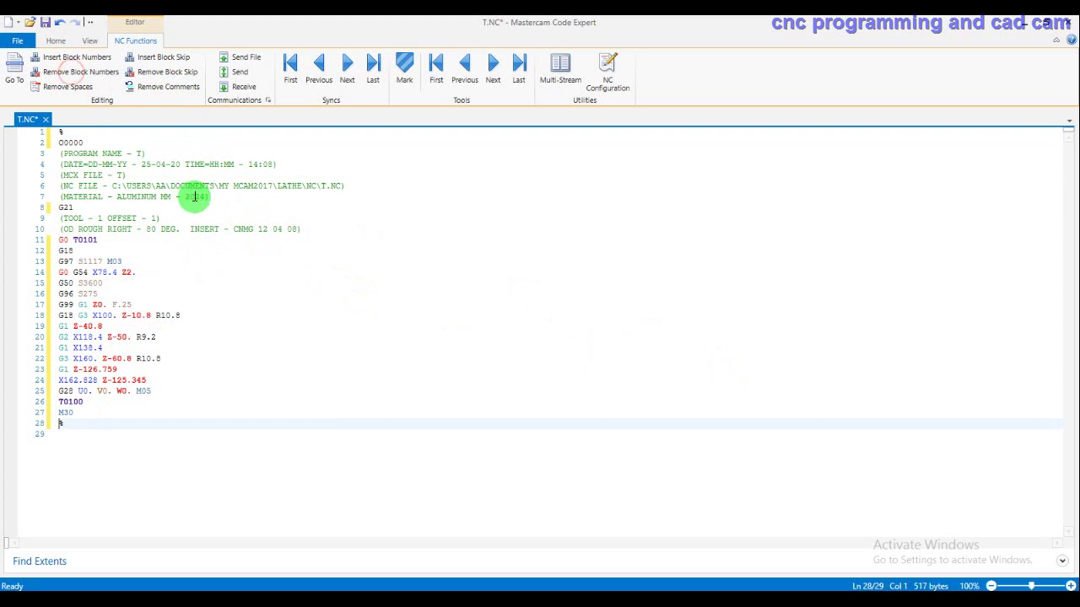
Enable numbering of commented lines in Block Numbering, then close Code Expert.
{"action": "left_click", "coordinate": [605, 77]}
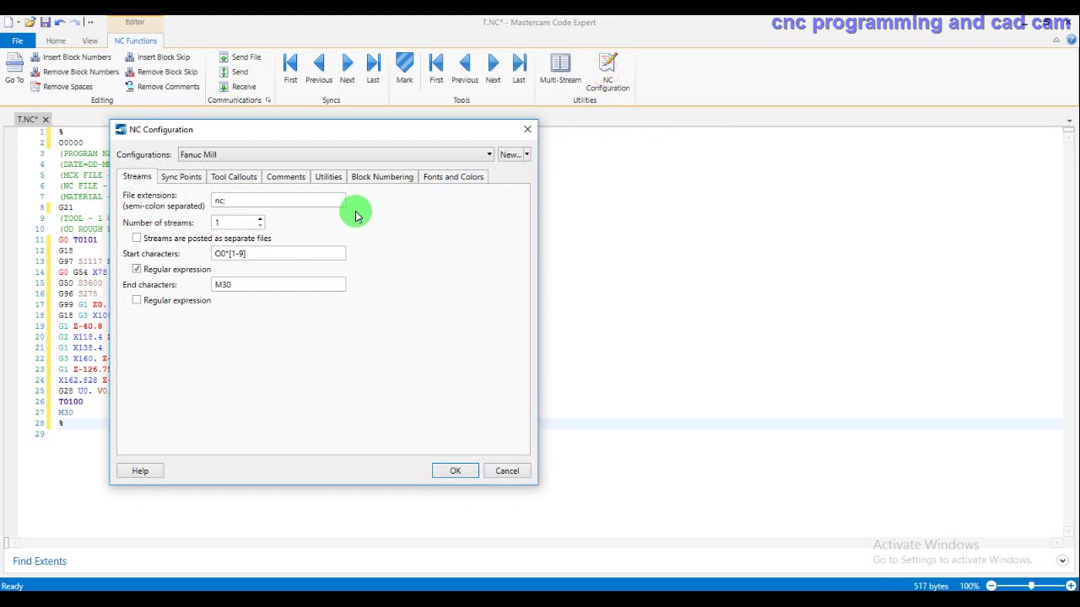
{"action": "left_click", "coordinate": [382, 176]}
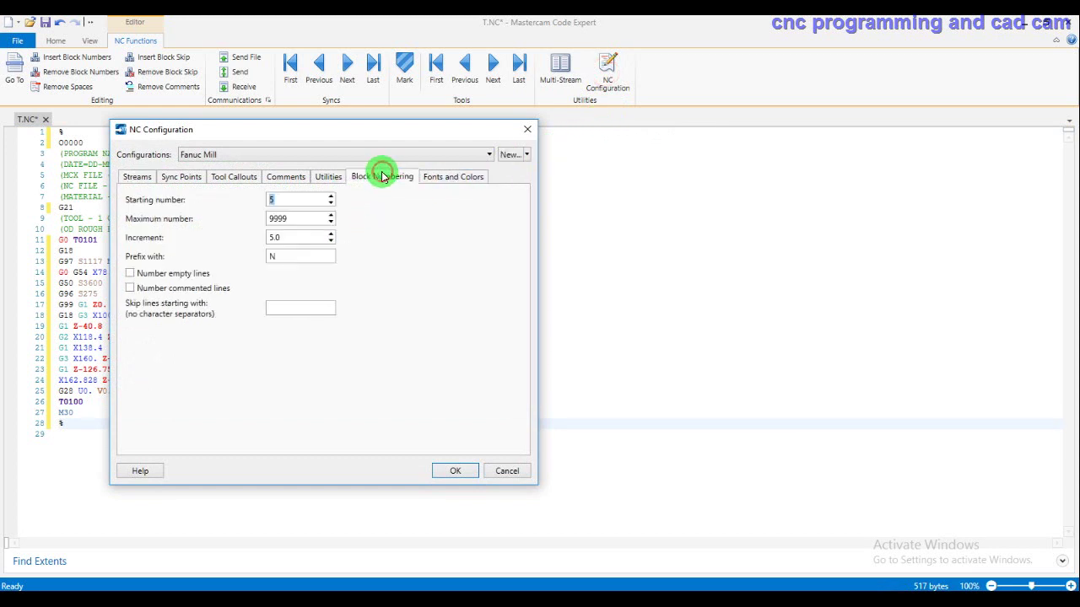
{"action": "left_click", "coordinate": [177, 289]}
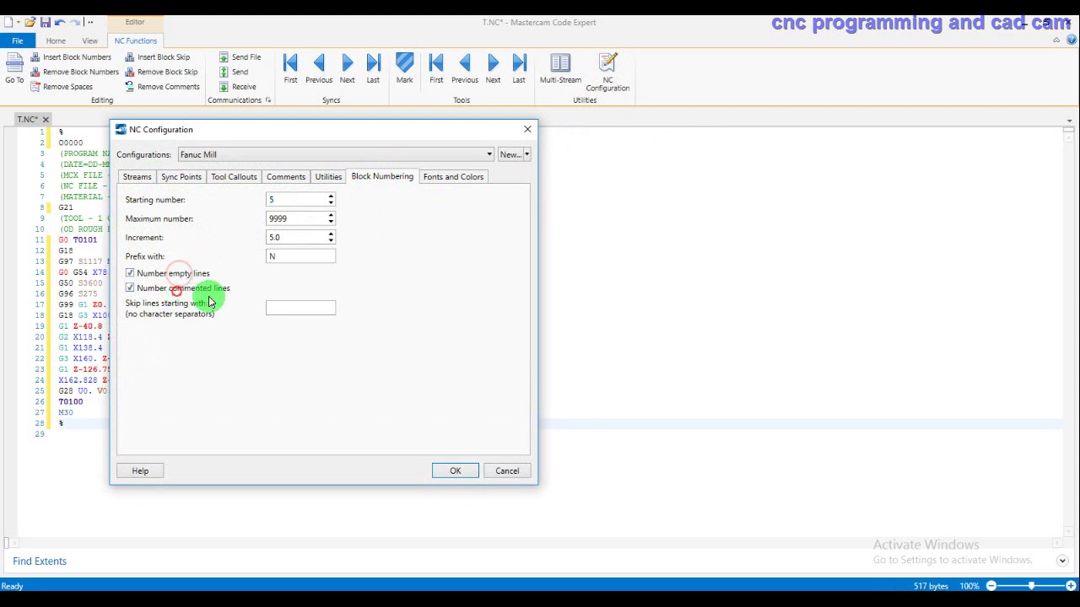
{"action": "left_click", "coordinate": [452, 470]}
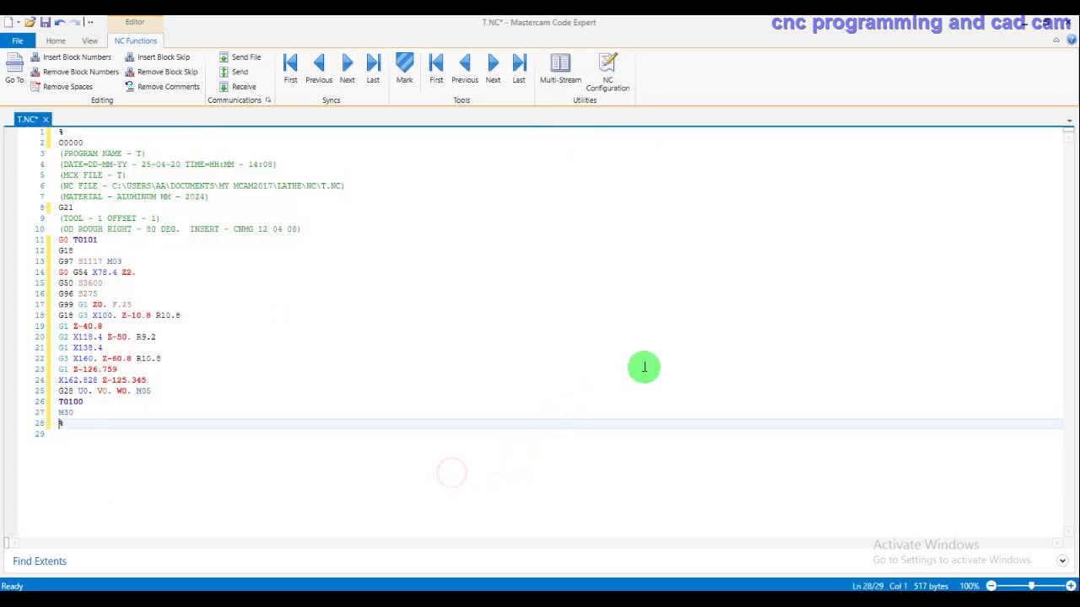
{"action": "left_click", "coordinate": [1065, 32]}
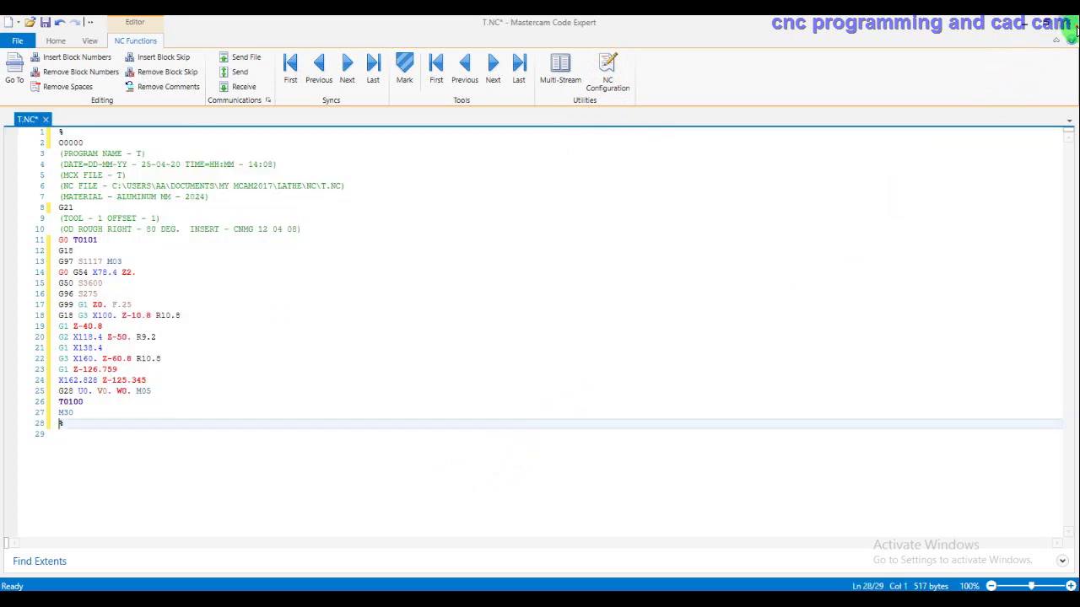
Discard T.NC edits, repost the regenerated Cross Drill operation, and number every line from N5.
{"action": "left_click", "coordinate": [566, 365]}
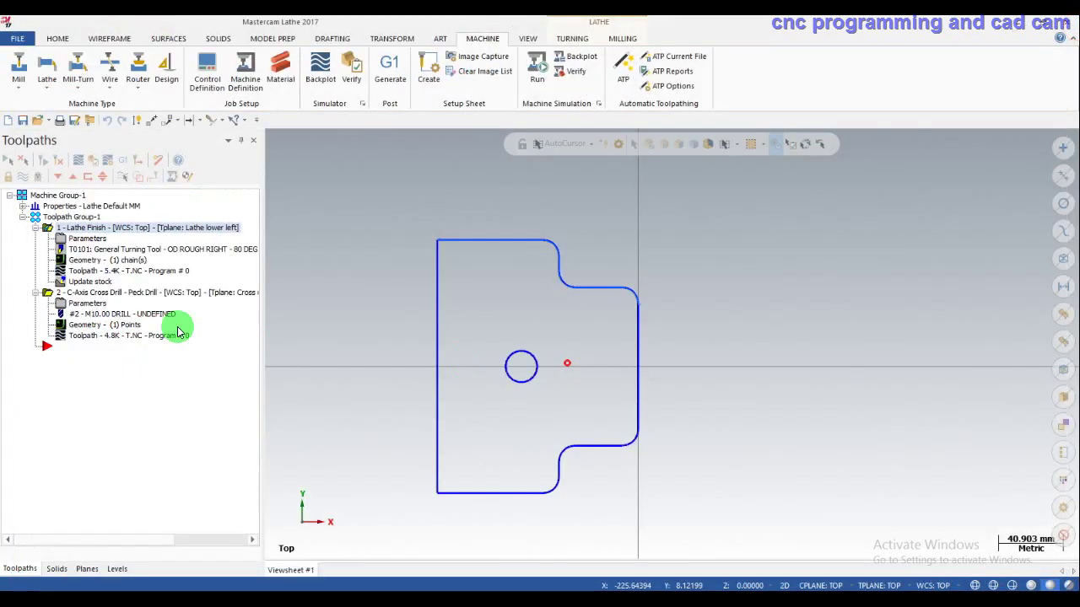
{"action": "left_click", "coordinate": [121, 161]}
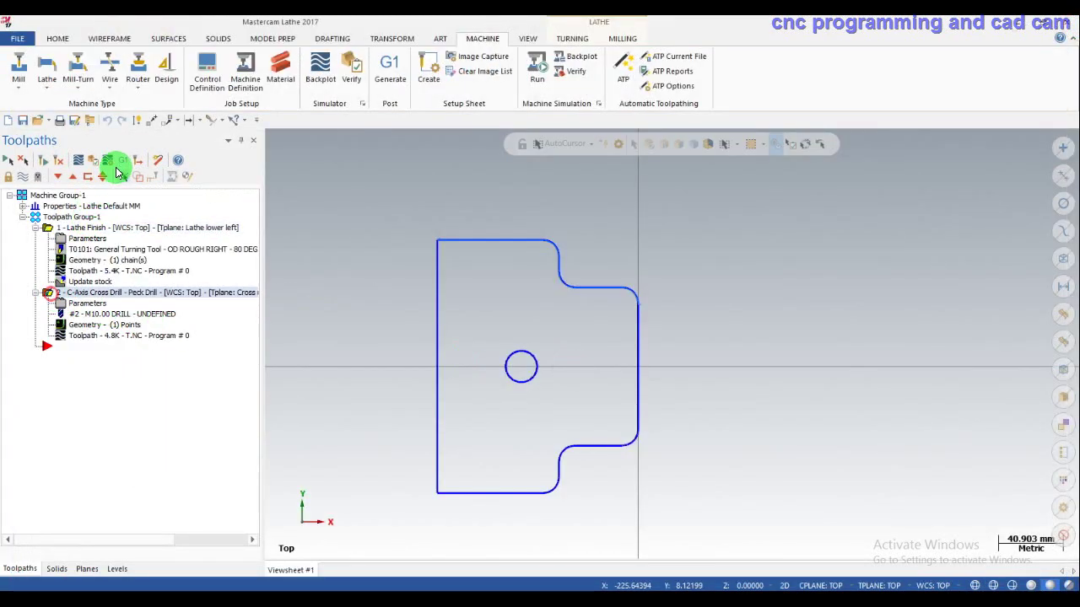
{"action": "left_click", "coordinate": [124, 160]}
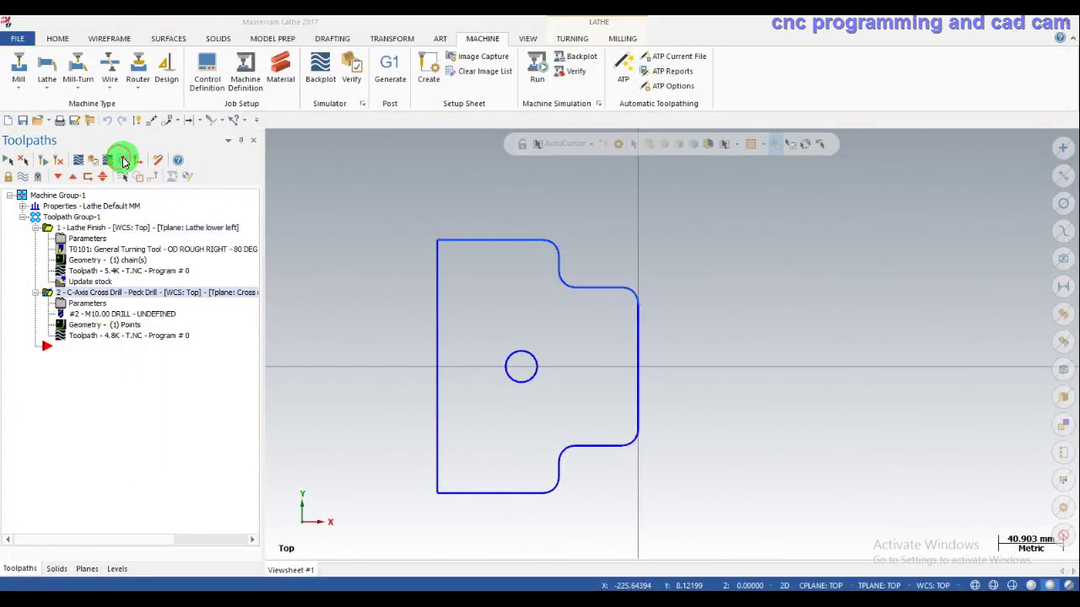
{"action": "left_click", "coordinate": [372, 398]}
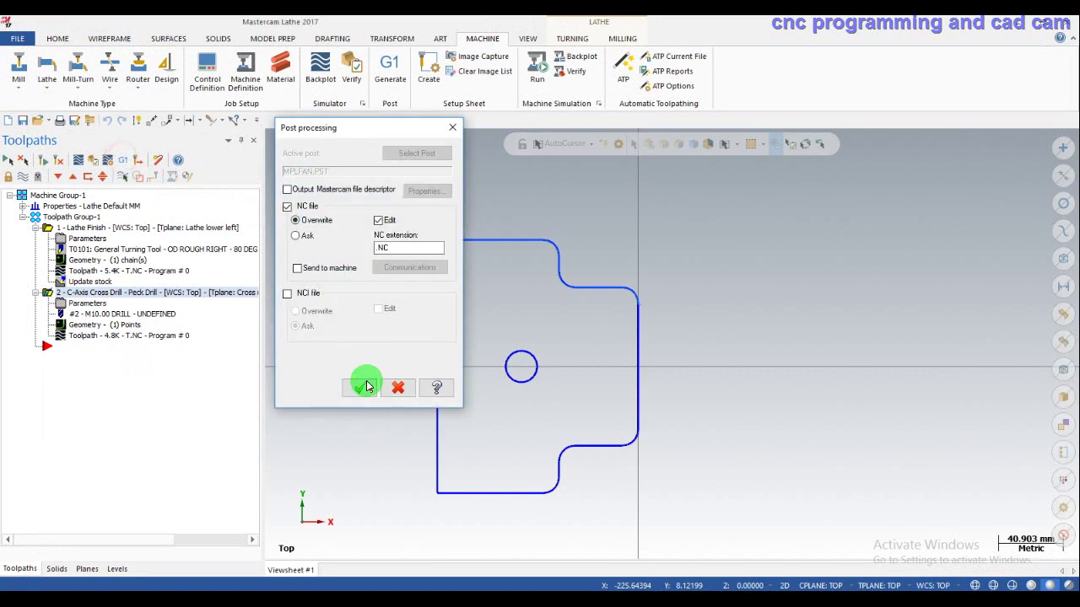
{"action": "left_click", "coordinate": [593, 340]}
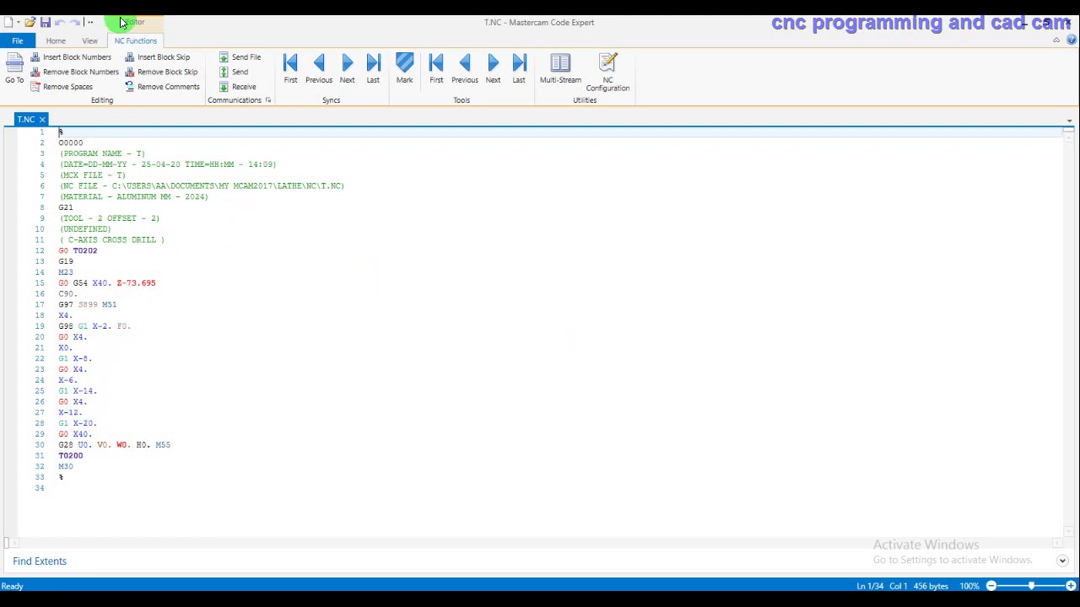
{"action": "left_click", "coordinate": [80, 65]}
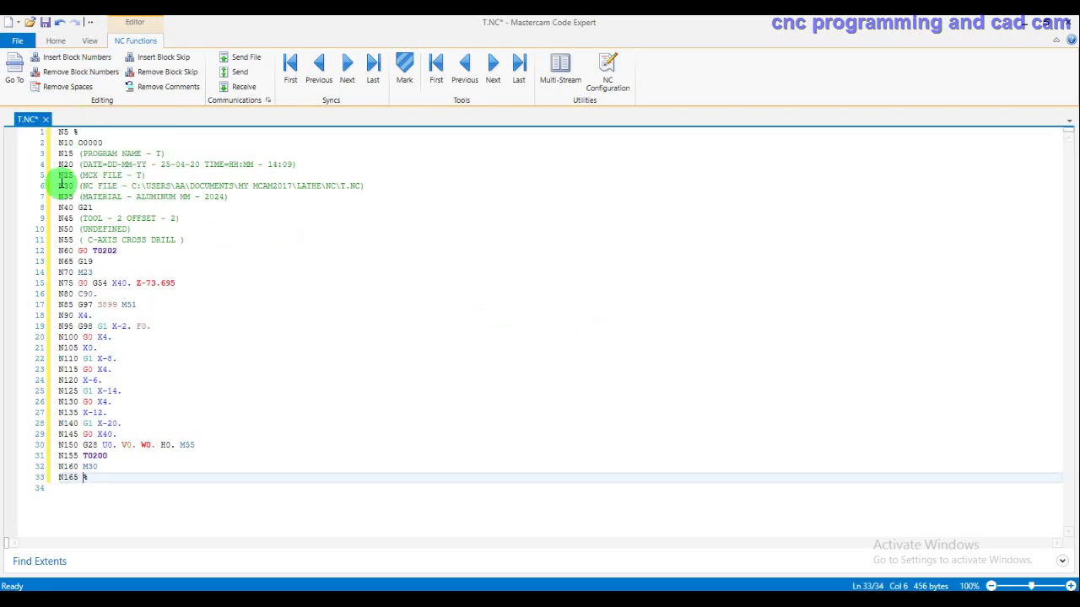
Review the current N5-step numbering and set the block numbering starting number to 1.
{"action": "left_click_drag", "start_coordinate": [66, 132], "coordinate": [67, 207]}
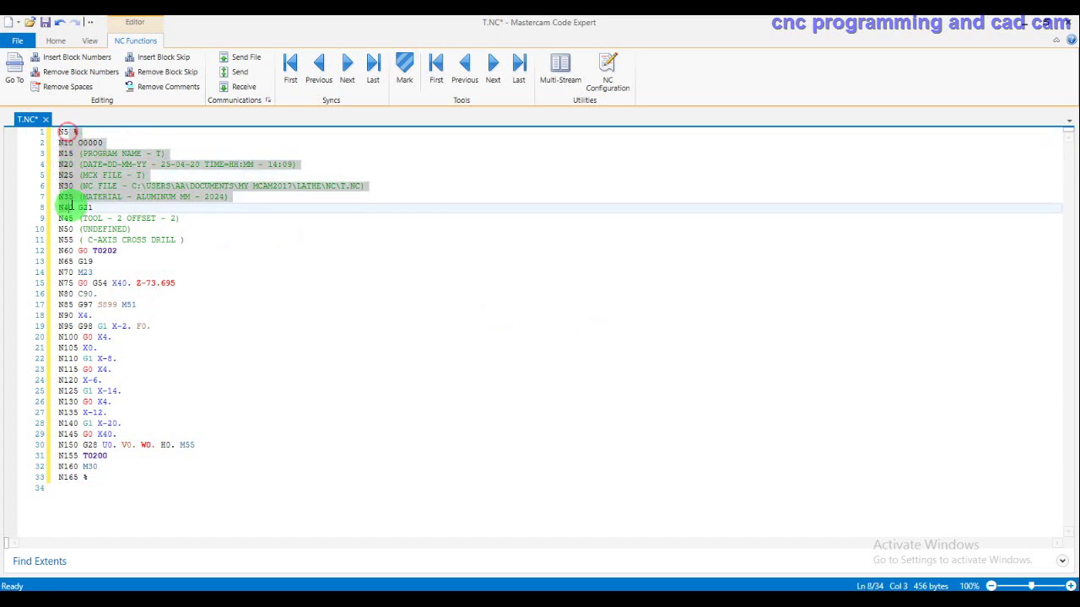
{"action": "left_click", "coordinate": [64, 283]}
{"action": "left_click", "coordinate": [68, 347]}
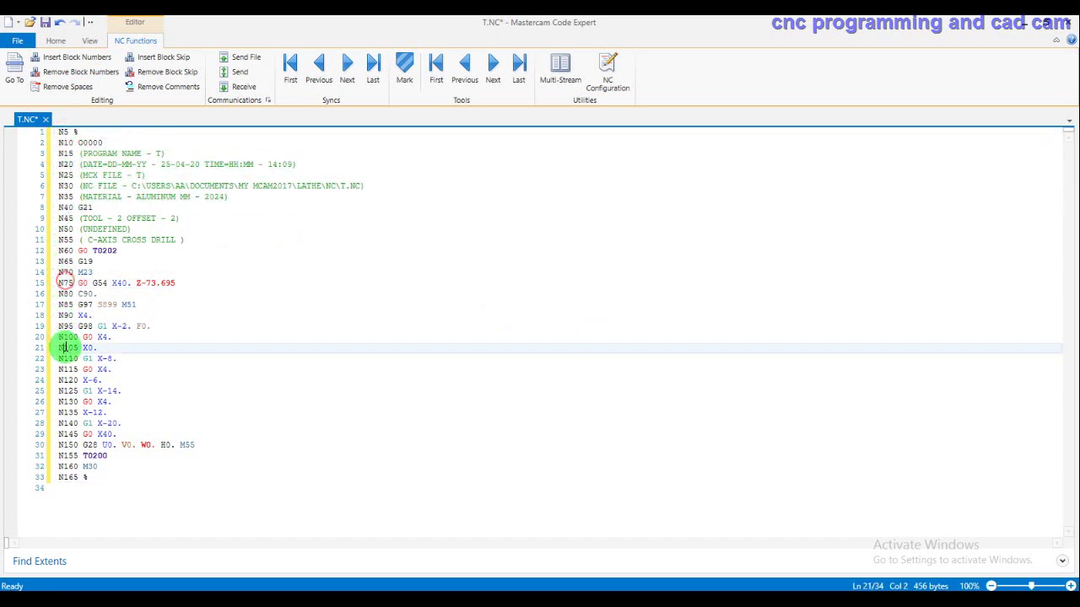
{"action": "left_click", "coordinate": [62, 467]}
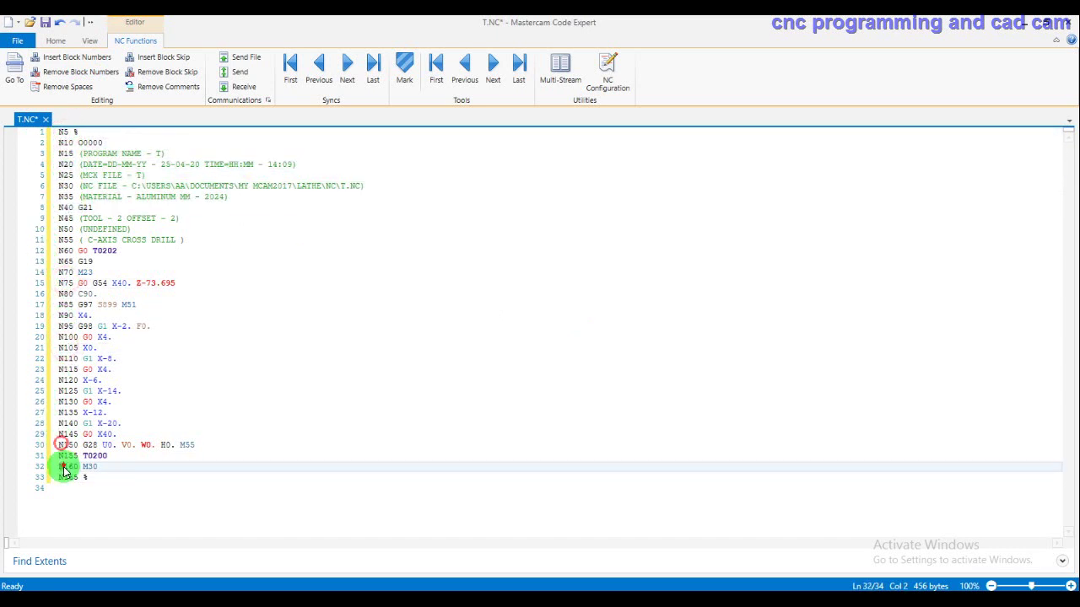
{"action": "left_click", "coordinate": [602, 79]}
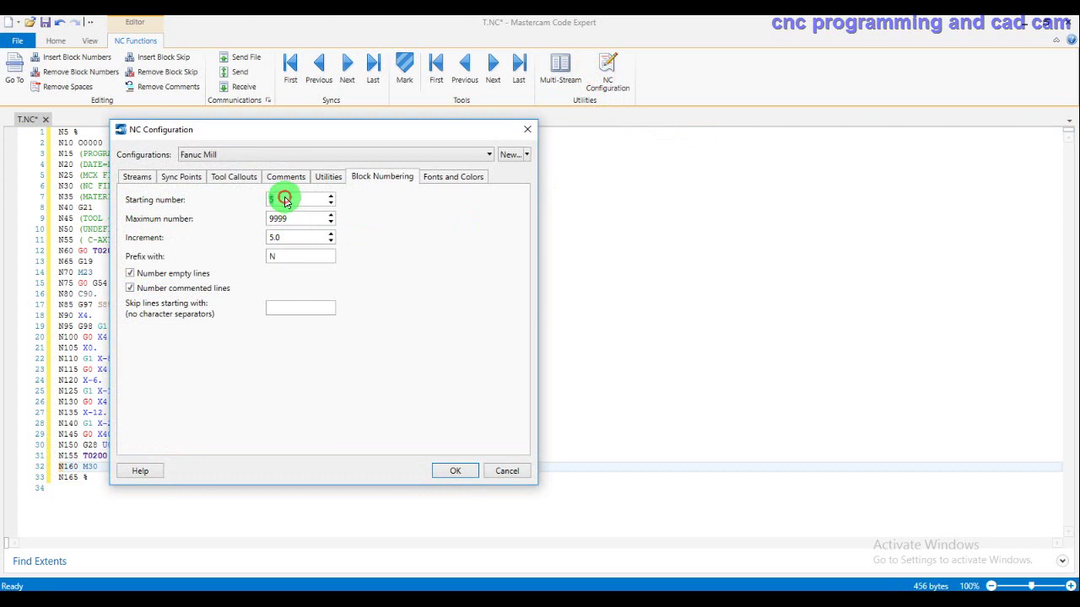
{"action": "type", "text": "1"}
{"action": "double_click", "coordinate": [284, 240]}
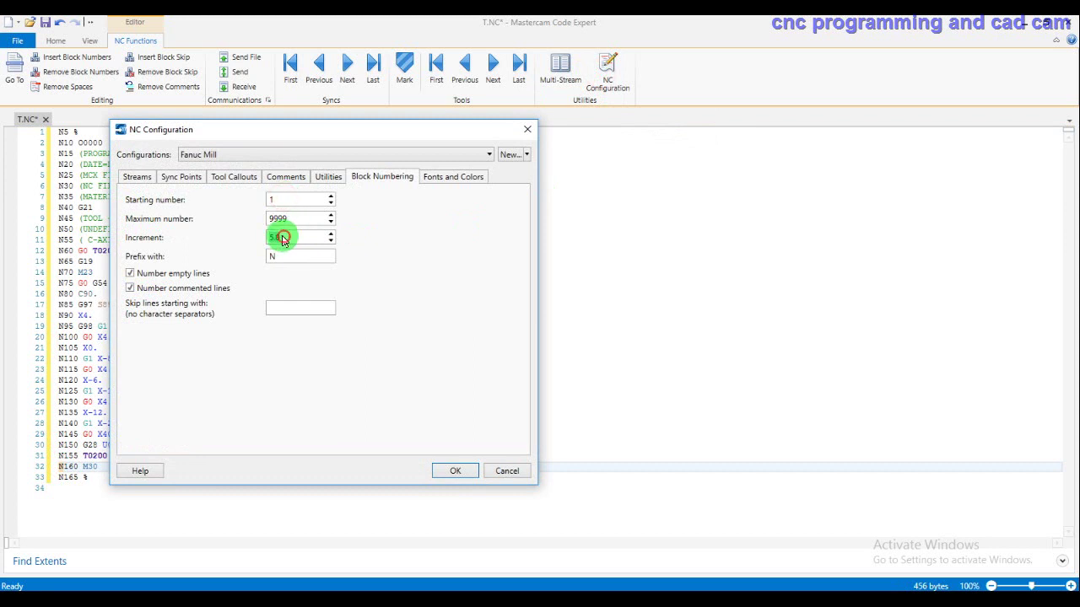
{"action": "type", "text": "2"}
{"action": "left_click", "coordinate": [455, 470]}
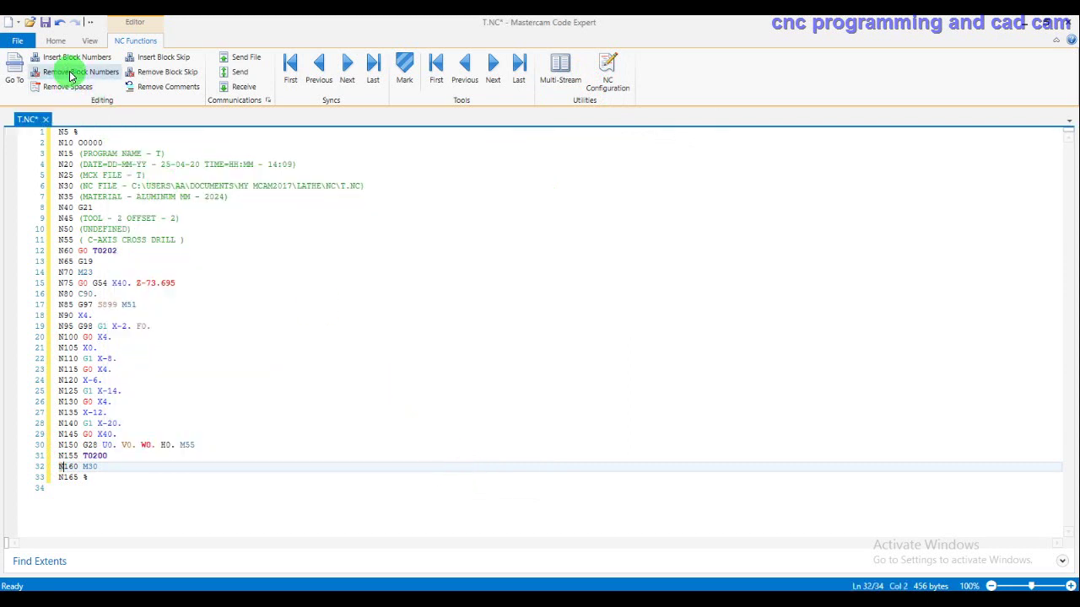
Strip the old block numbers and renumber T.NC as N1, N3, N5… up to N65.
{"action": "left_click", "coordinate": [72, 74]}
{"action": "left_click", "coordinate": [70, 61]}
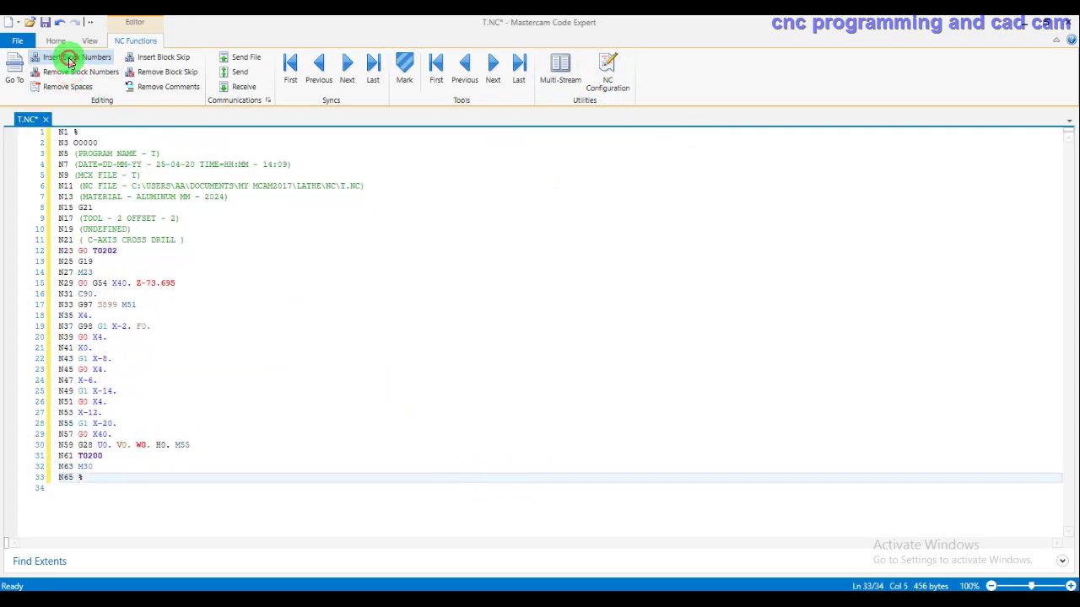
{"action": "left_click", "coordinate": [90, 134]}
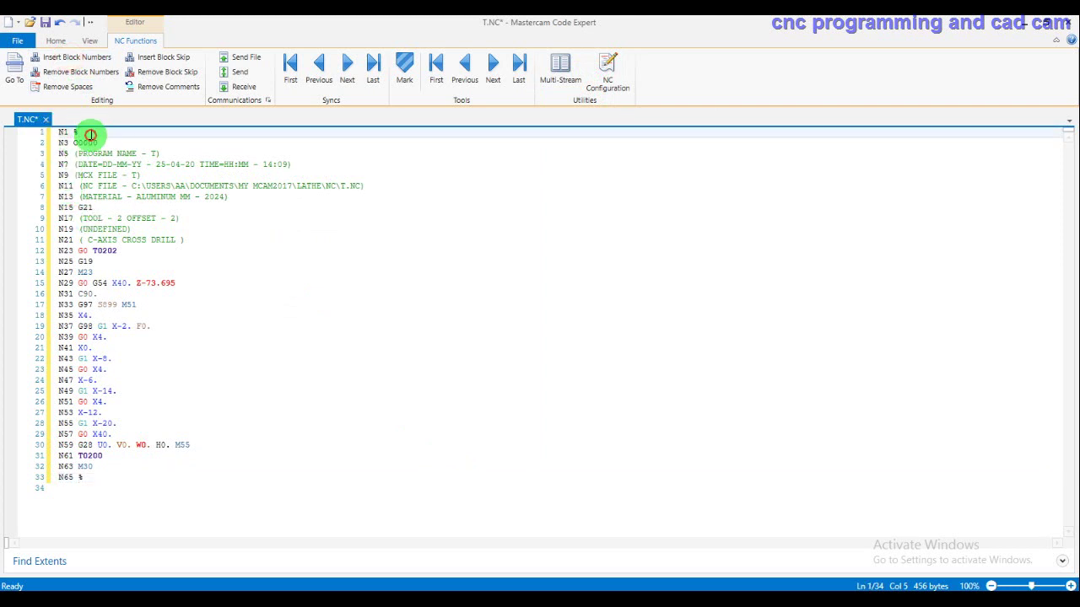
Change the block numbering starting number to 2, keeping the increment at 2.0.
{"action": "left_click", "coordinate": [253, 228]}
{"action": "left_click", "coordinate": [253, 243]}
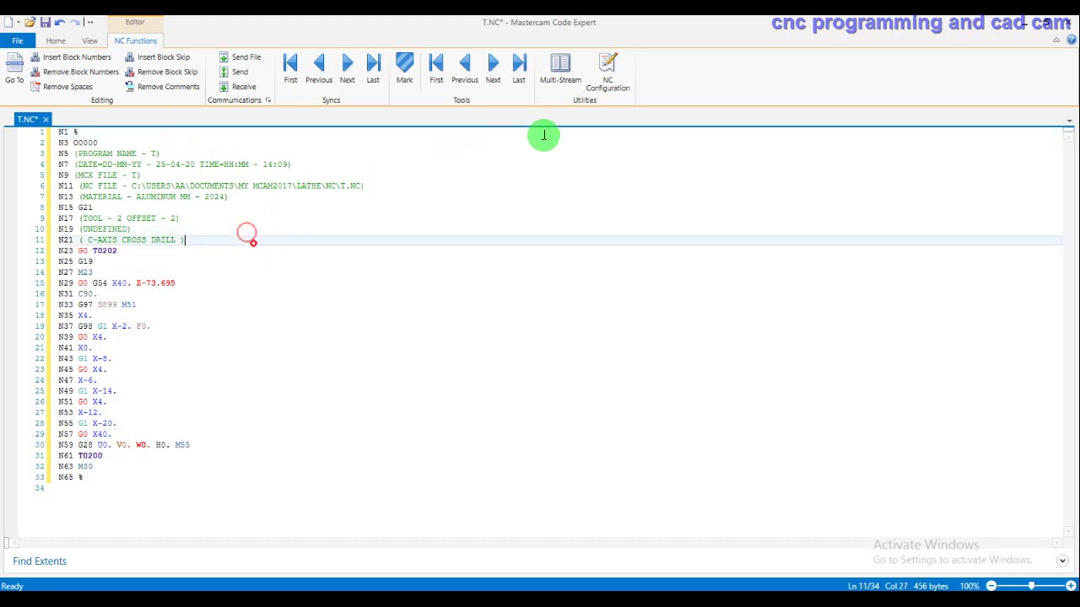
{"action": "left_click", "coordinate": [600, 86]}
{"action": "mouse_move", "coordinate": [253, 118]}
{"action": "left_mouse_down"}
{"action": "mouse_move", "coordinate": [384, 133]}
{"action": "mouse_move", "coordinate": [514, 124]}
{"action": "left_mouse_up"}
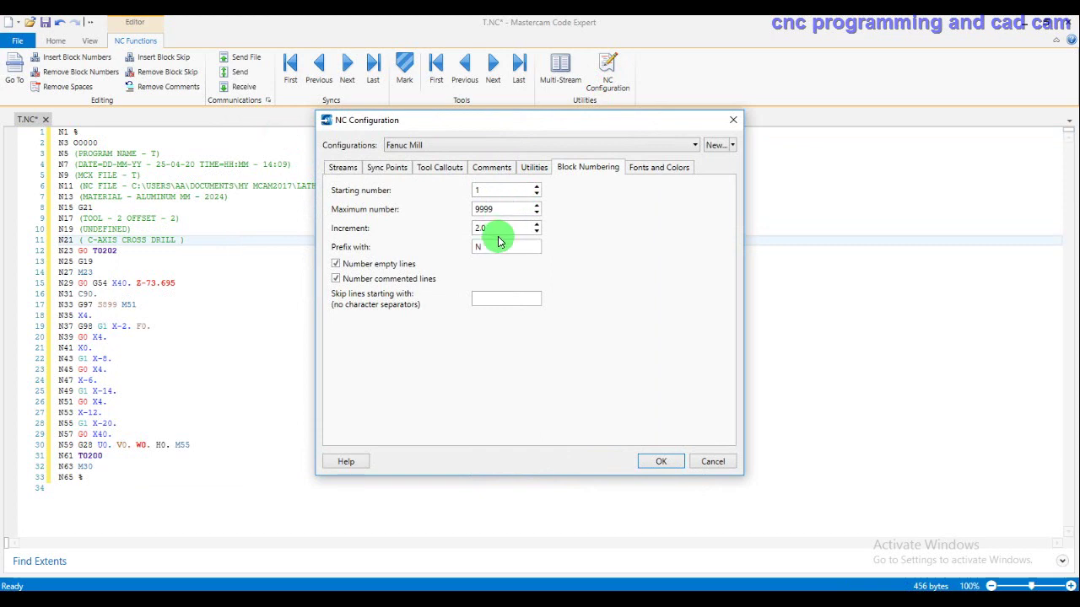
{"action": "double_click", "coordinate": [490, 191]}
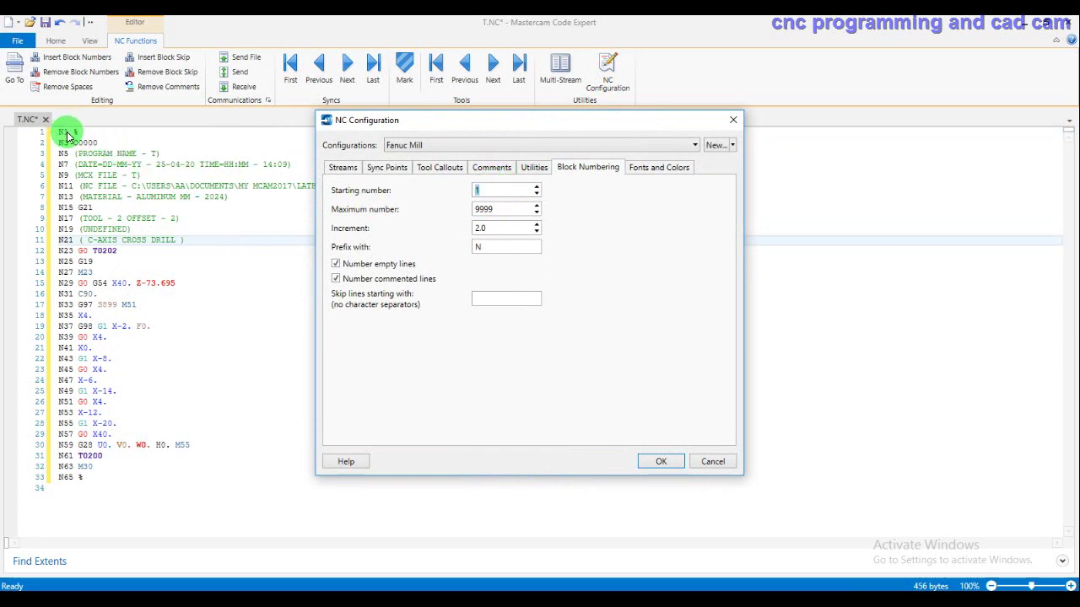
{"action": "double_click", "coordinate": [498, 230]}
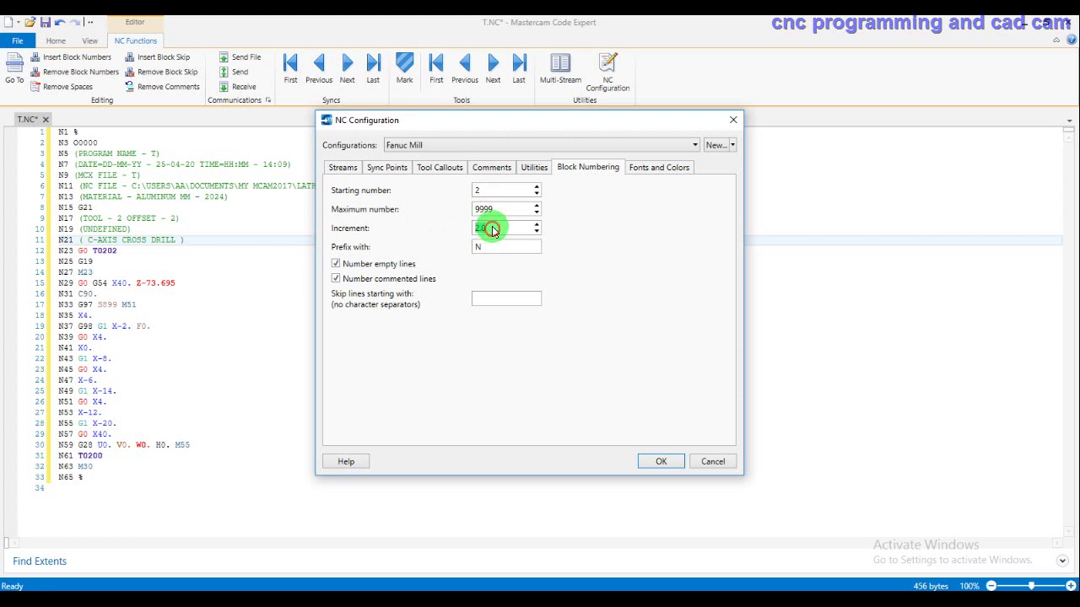
Apply the settings and renumber T.NC as N2, N4, N6… up to N66.
{"action": "left_click", "coordinate": [656, 459]}
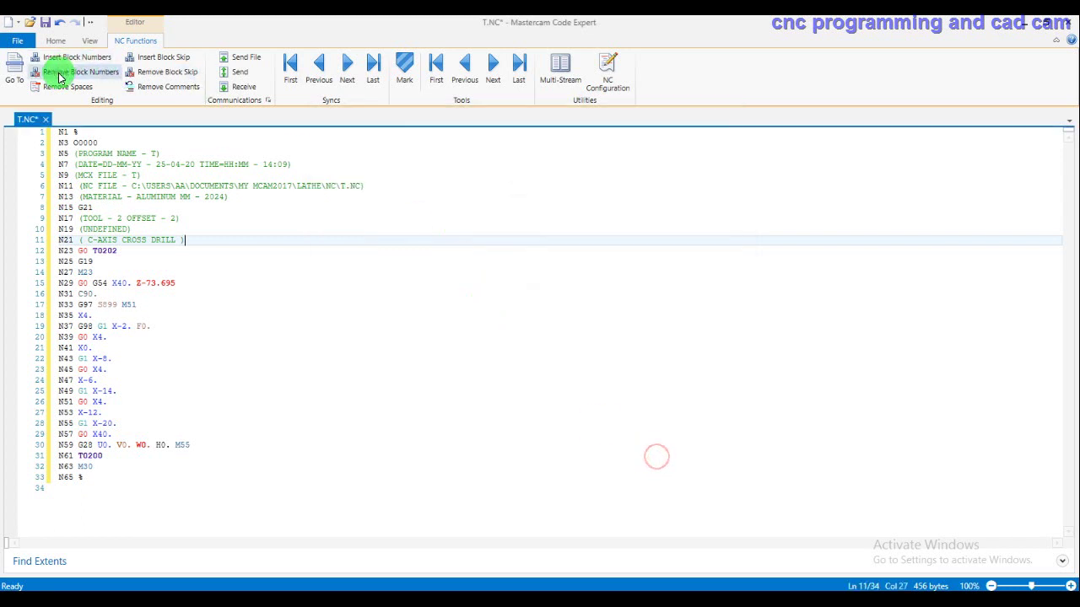
{"action": "left_click", "coordinate": [59, 78]}
{"action": "left_click", "coordinate": [61, 57]}
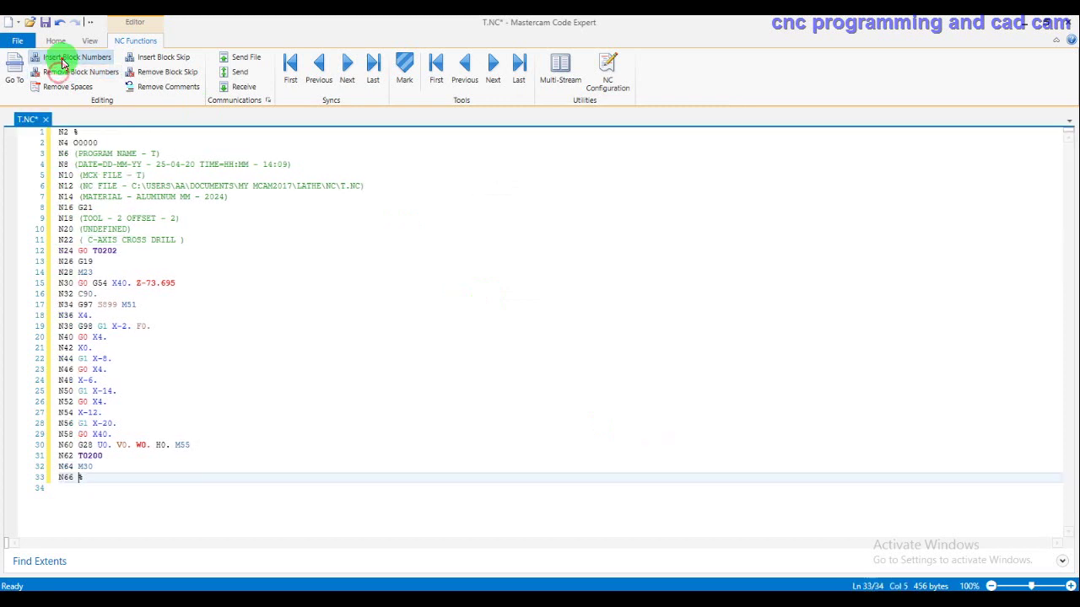
Change the block-number prefix from N to T and insert T2–T66 numbers on every line.
{"action": "left_click", "coordinate": [597, 79]}
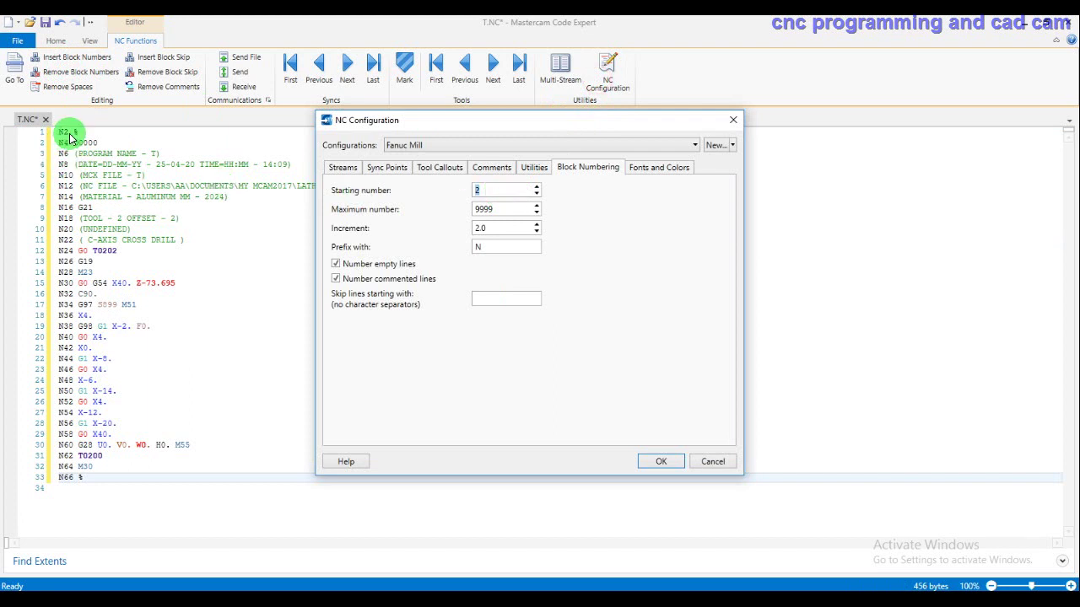
{"action": "double_click", "coordinate": [499, 233]}
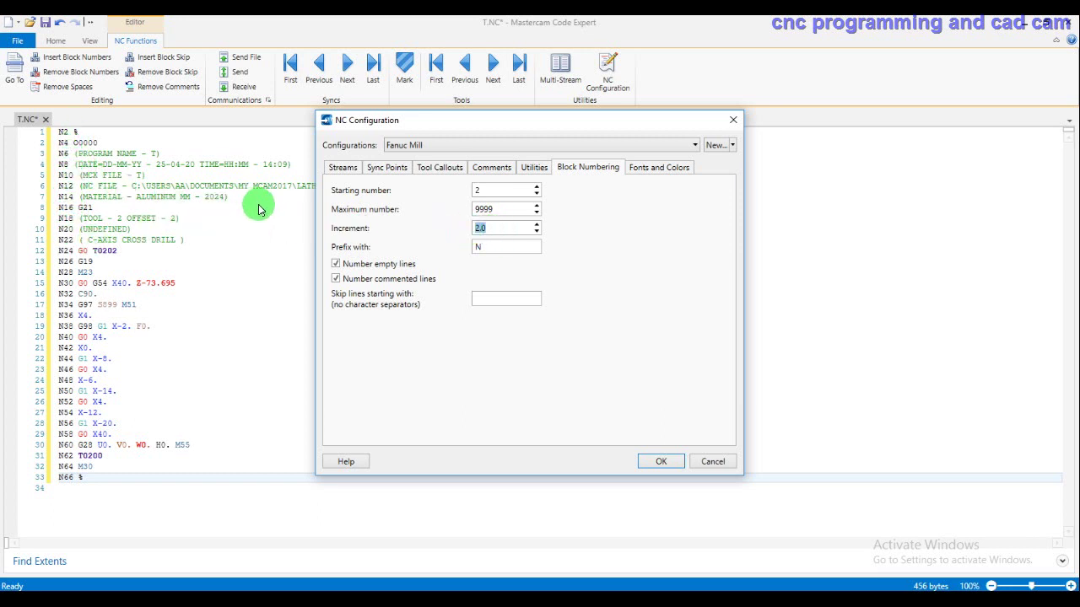
{"action": "double_click", "coordinate": [508, 247]}
{"action": "type", "text": "T"}
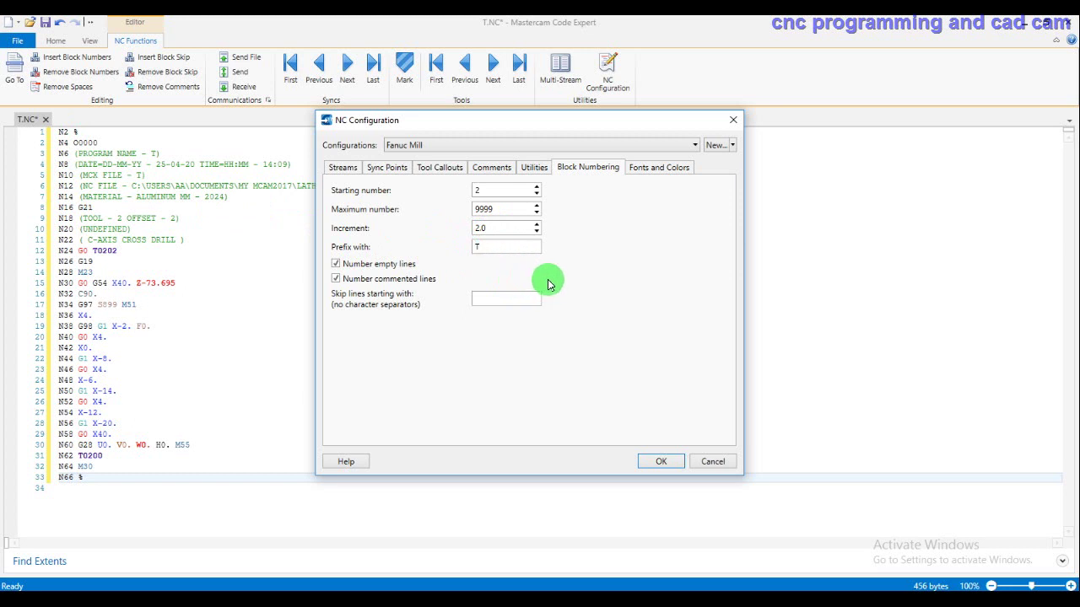
{"action": "double_click", "coordinate": [489, 248]}
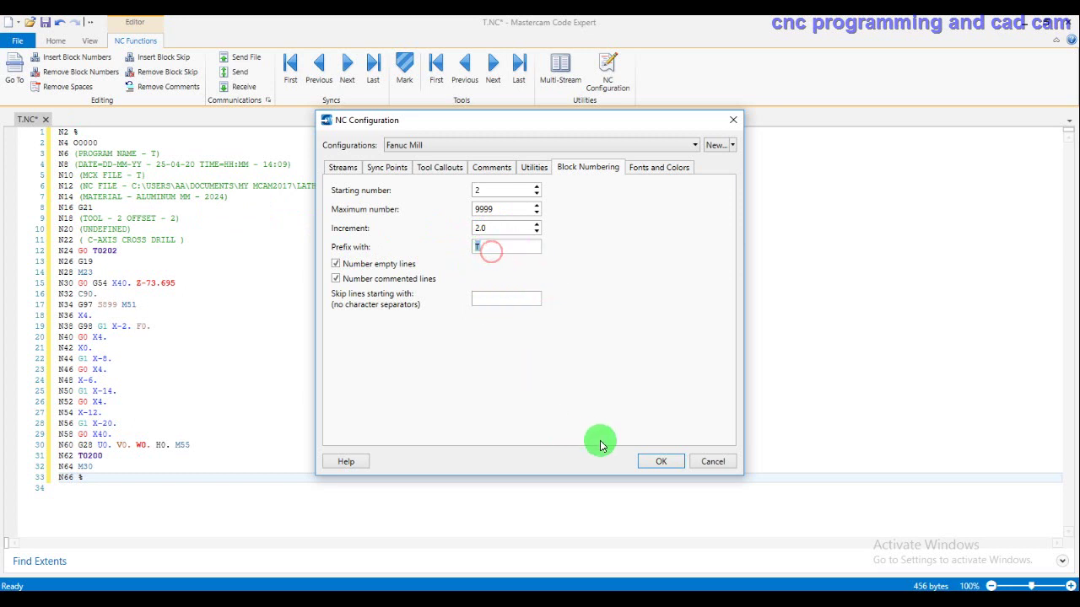
{"action": "left_click", "coordinate": [670, 461]}
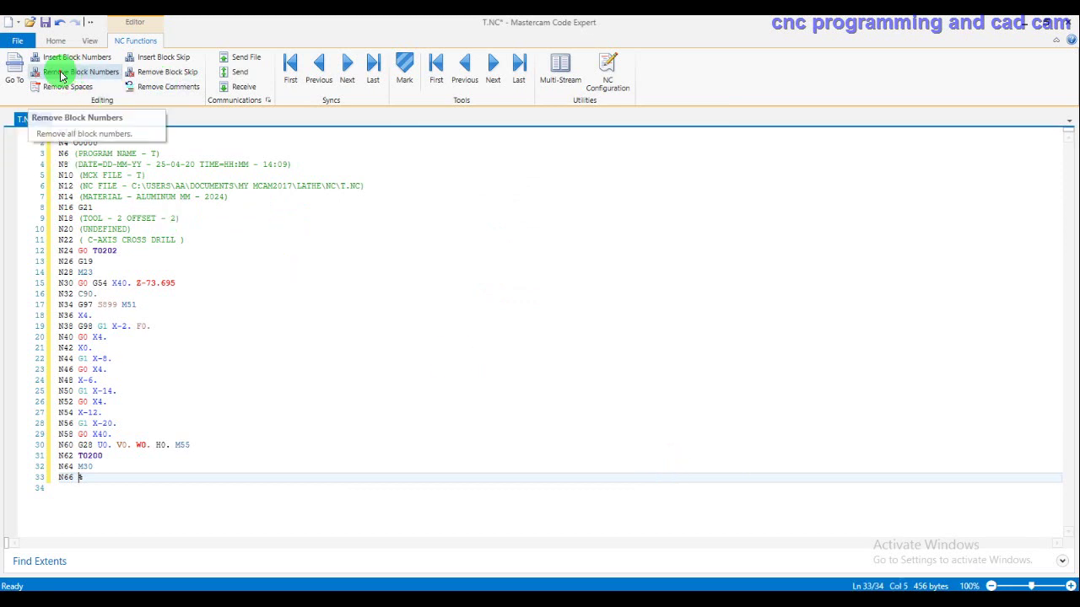
{"action": "left_click", "coordinate": [61, 75]}
{"action": "left_click", "coordinate": [64, 59]}
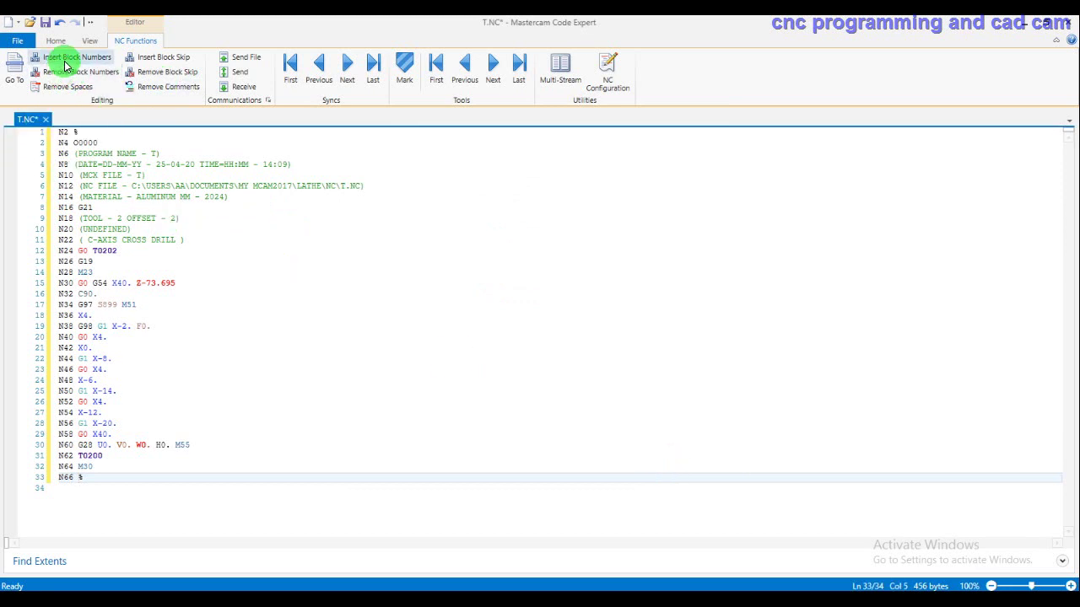
Leave the T prefix setting unchanged, then close T.NC without saving.
{"action": "left_click", "coordinate": [601, 82]}
{"action": "double_click", "coordinate": [512, 248]}
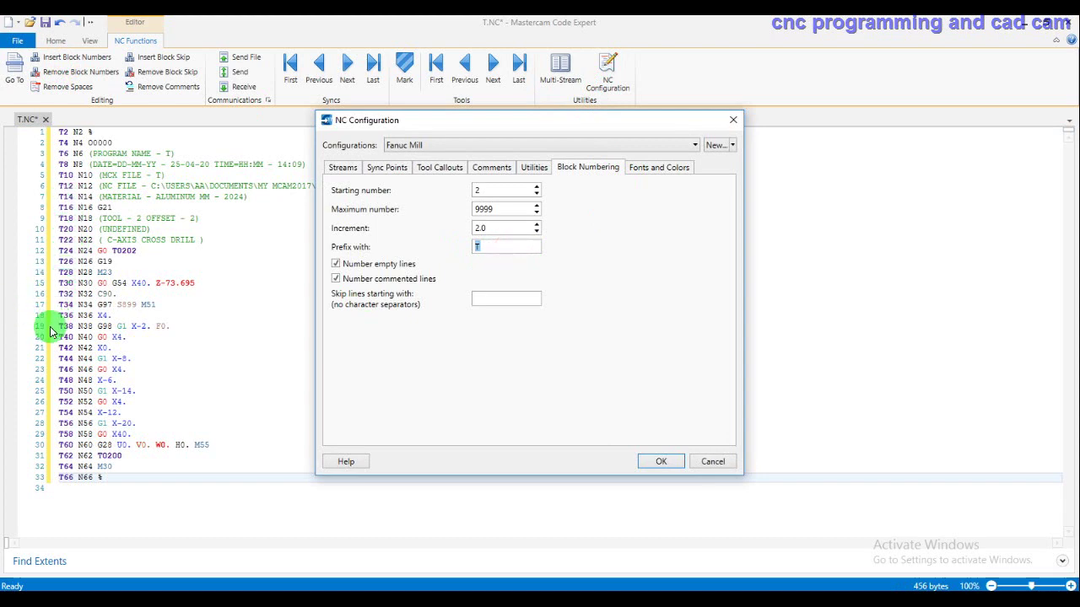
{"action": "left_click", "coordinate": [501, 246]}
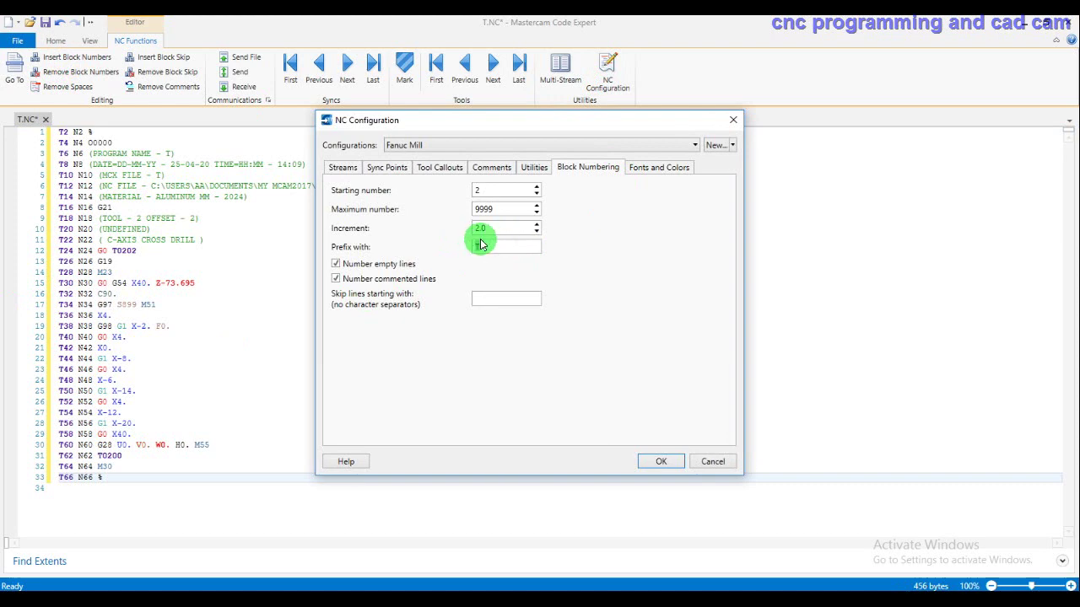
{"action": "left_click", "coordinate": [727, 122]}
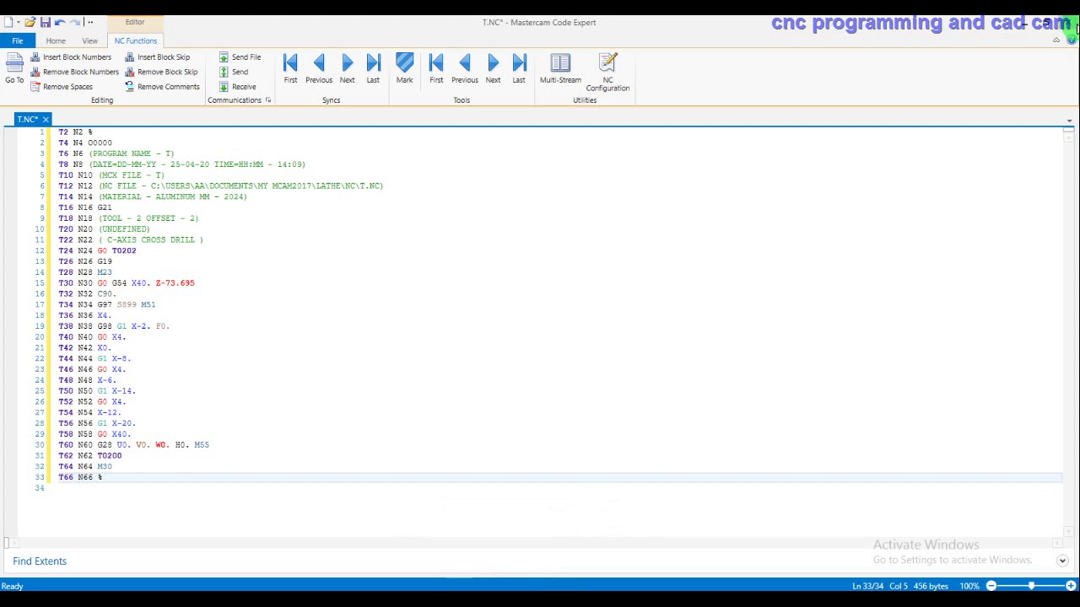
{"action": "left_click", "coordinate": [1071, 20]}
{"action": "left_click", "coordinate": [559, 361]}
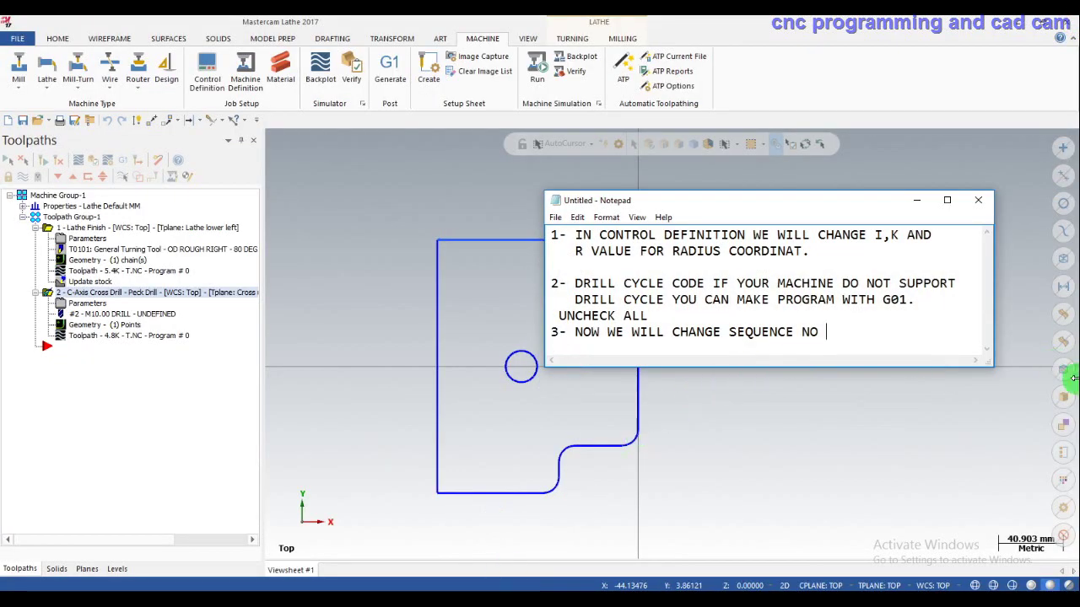
Add a line under step 3 telling readers to see the next video for more information.
{"action": "key", "text": "Return"}
{"action": "type", "text": "SEE NEXT VEDIO"}
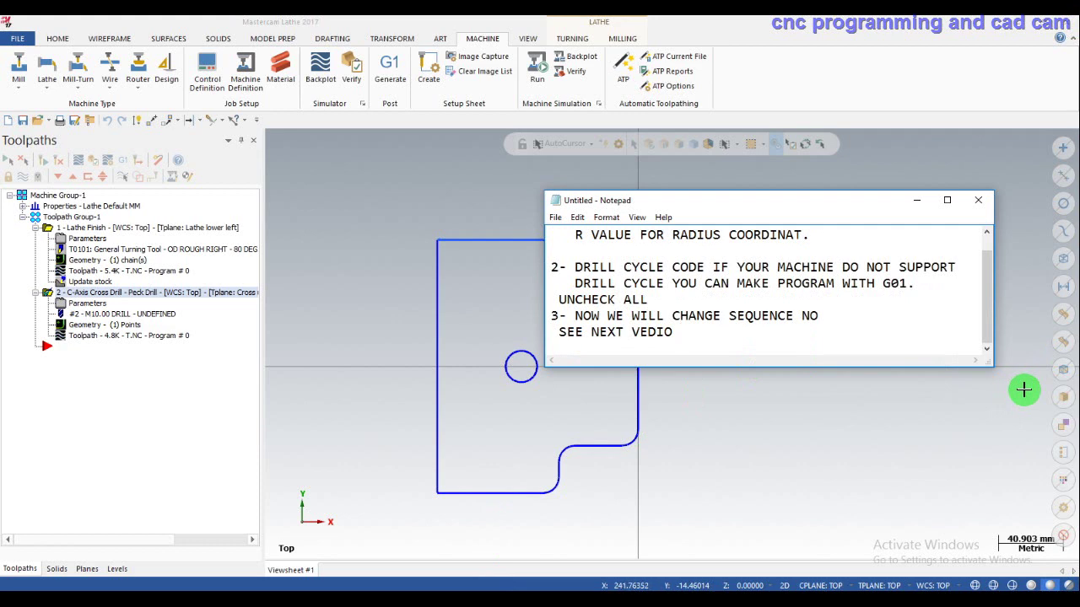
{"action": "type", "text": "FOR MORE "}
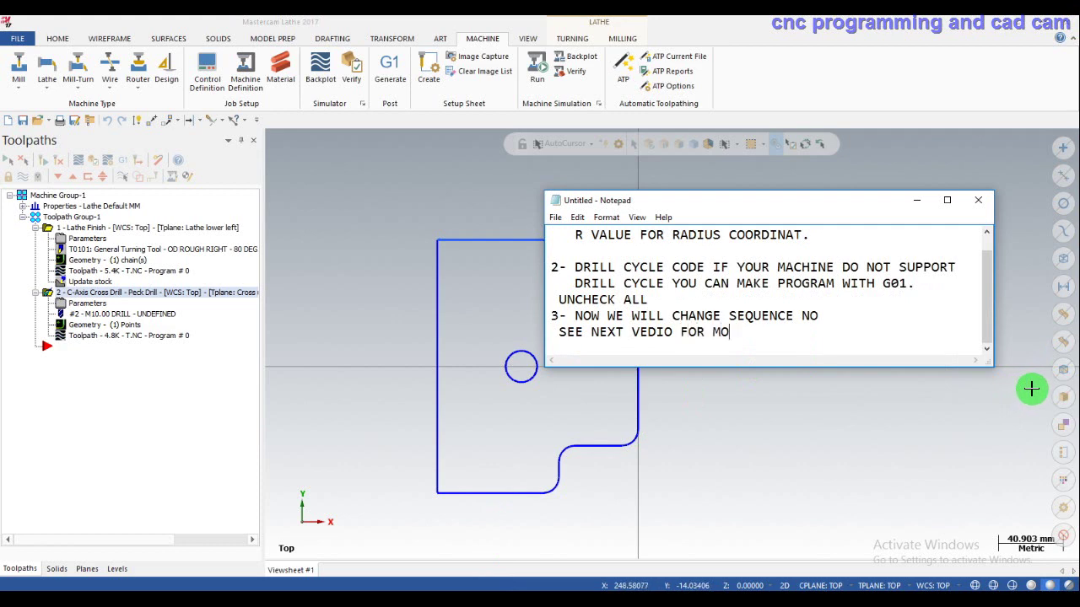
{"action": "type", "text": "I"}
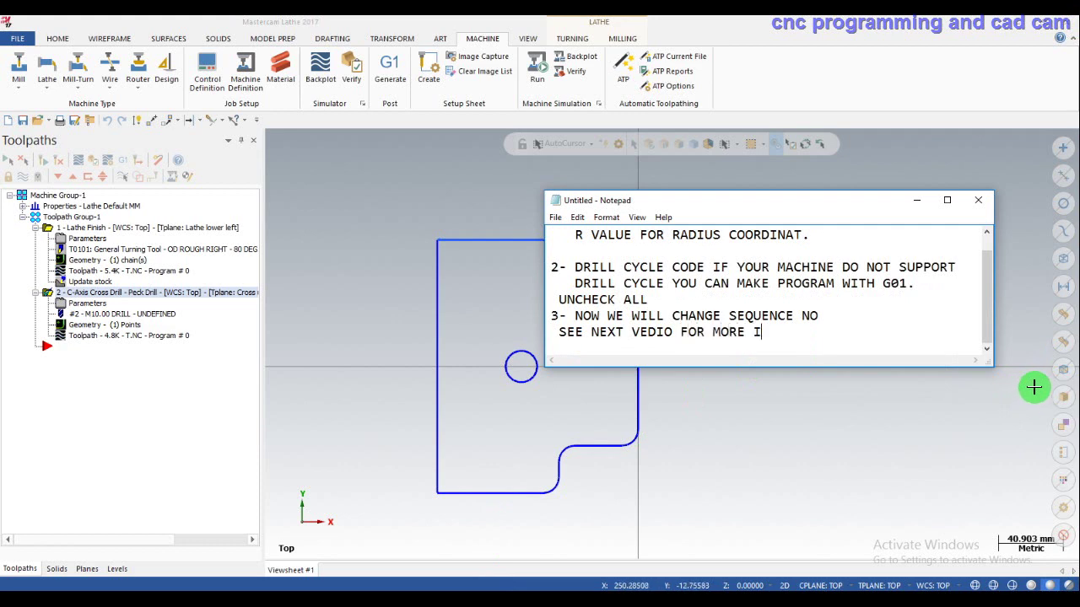